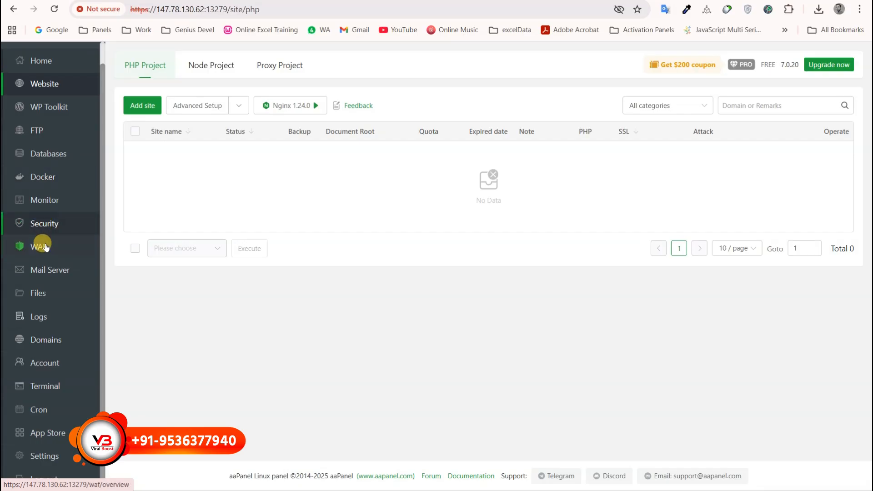
Show the App Store's installed apps list, including Nginx, MySQL 5.7.44, Redis and PHP-8.1.
click(48, 160)
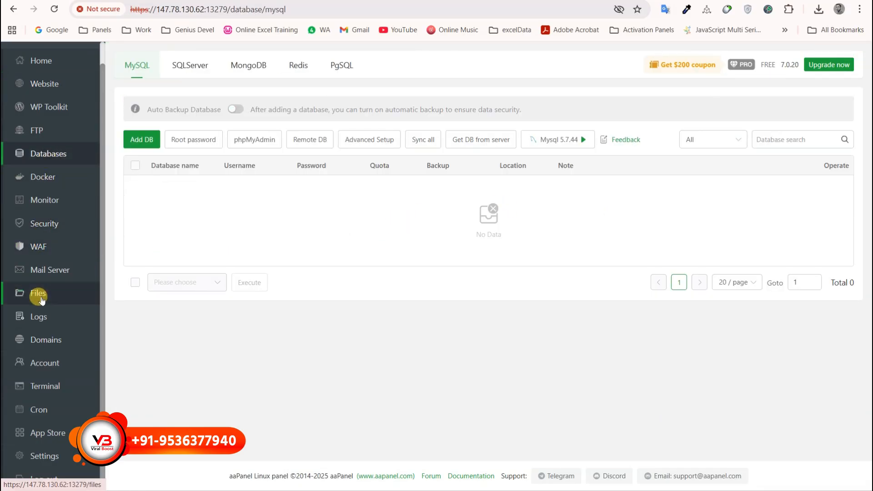
click(45, 432)
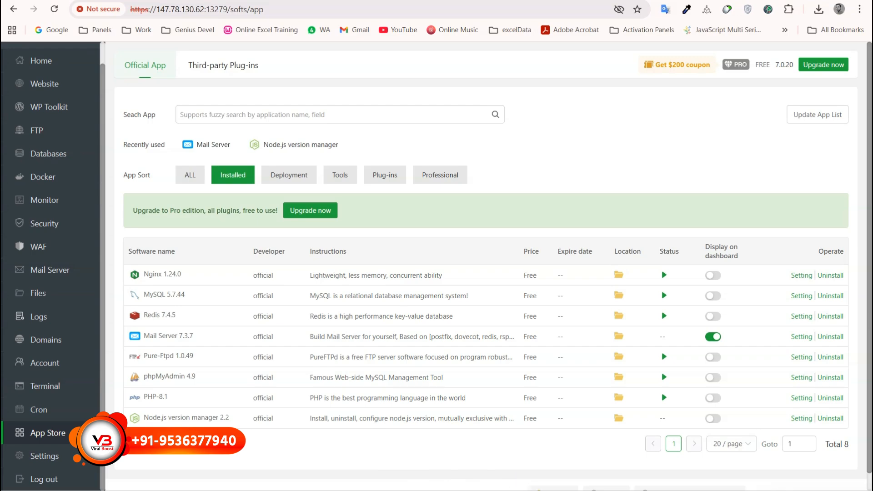
In the Notepad Domains notes, select cloudibot.com and the API domain, then minimize the notes.
click(575, 490)
click(212, 227)
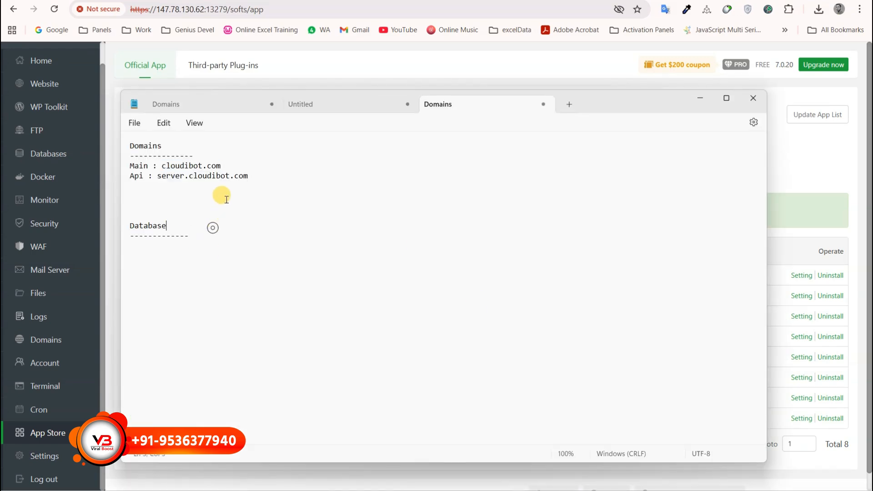
drag(223, 170, 157, 169)
click(140, 166)
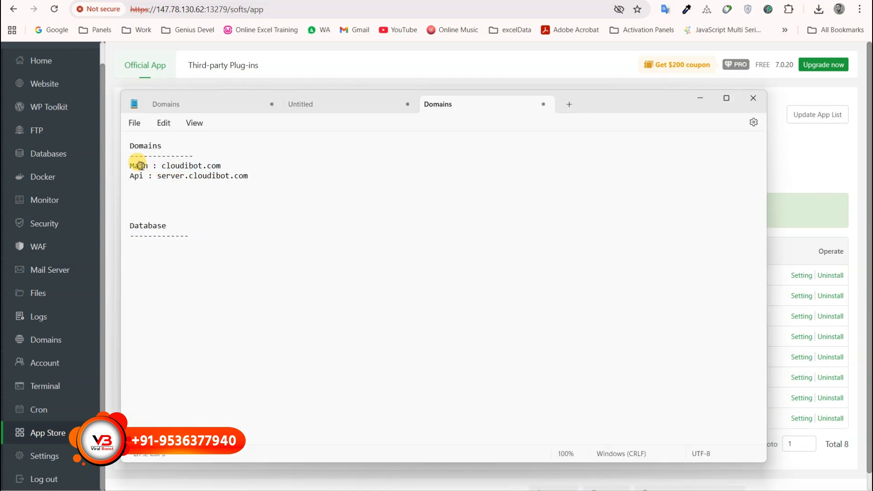
double_click(137, 178)
drag(160, 179, 260, 174)
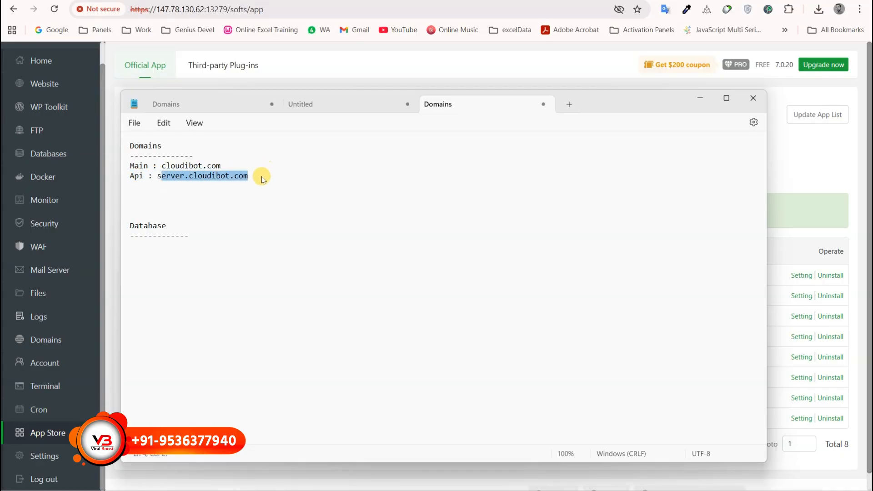
click(703, 100)
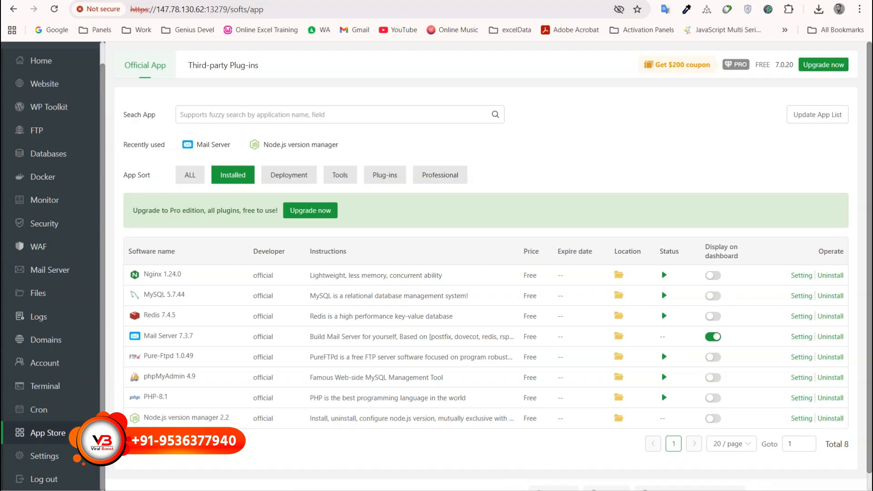
Check Backend.zip, Fresh_database.sql and Frontend.zip in the script files folder.
click(461, 490)
click(196, 129)
click(164, 76)
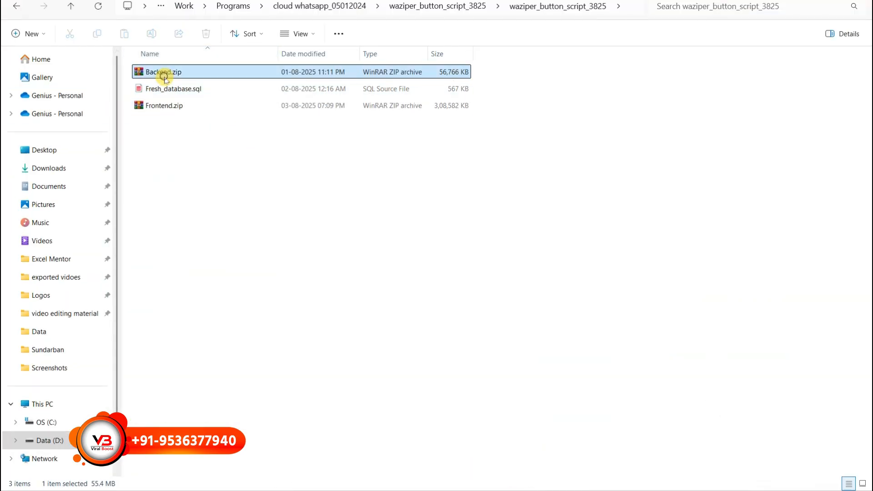
click(189, 89)
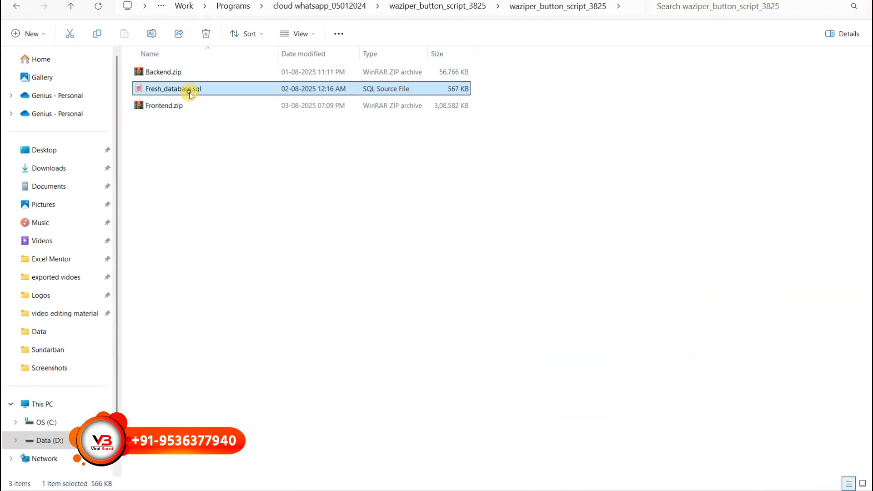
click(160, 109)
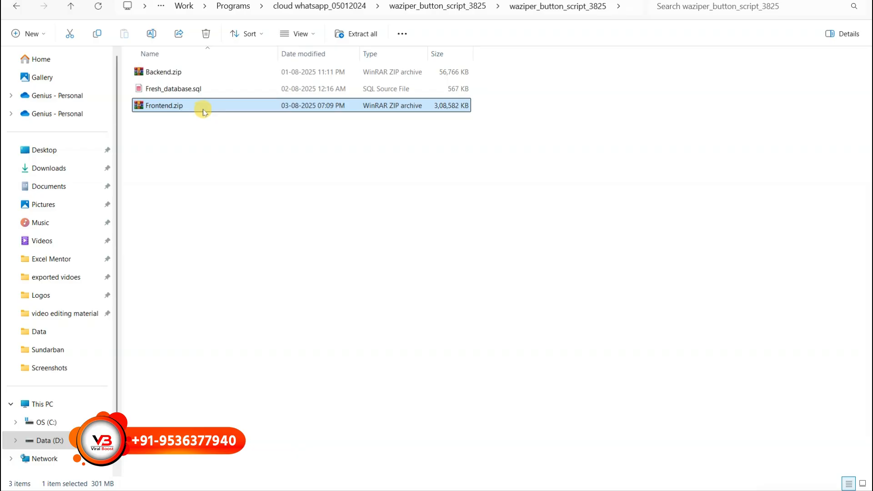
click(808, 1)
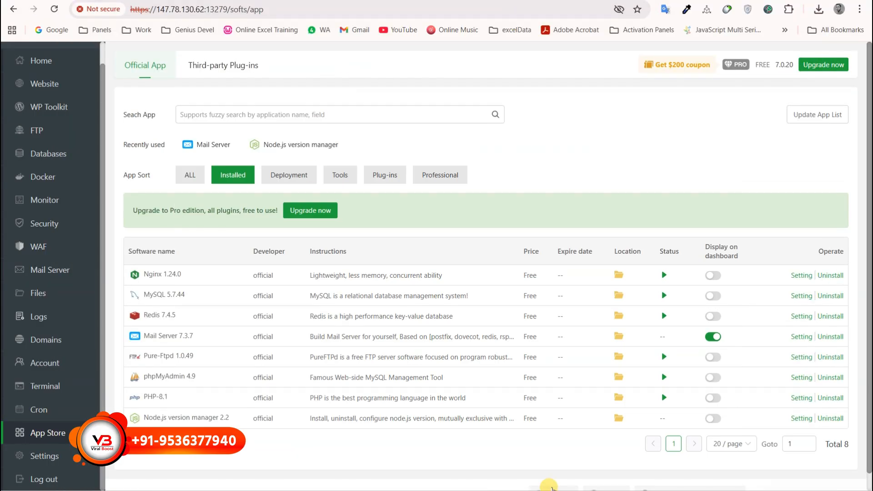
Select the main domain cloudibot.com in the notes and minimize Notepad.
click(541, 487)
click(291, 201)
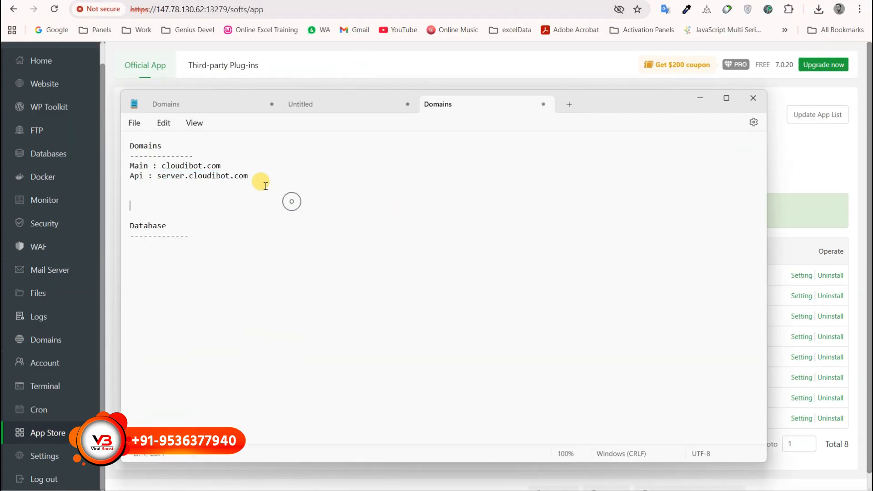
drag(221, 166, 176, 170)
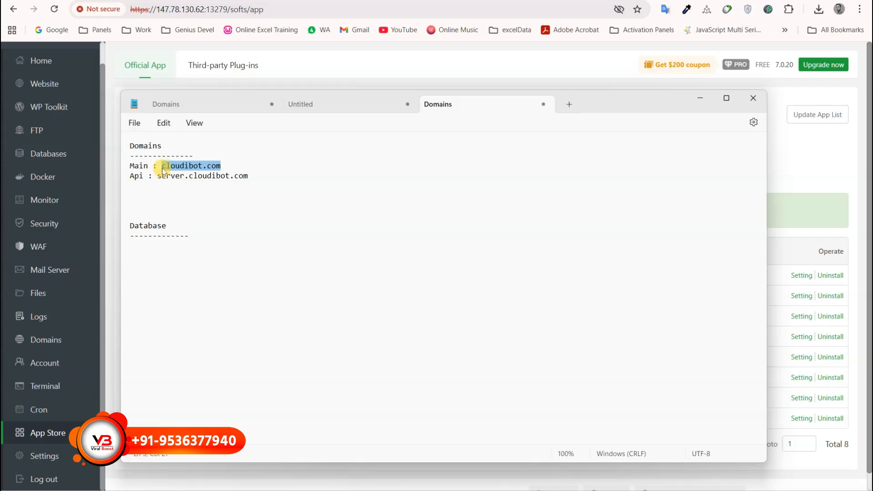
click(700, 99)
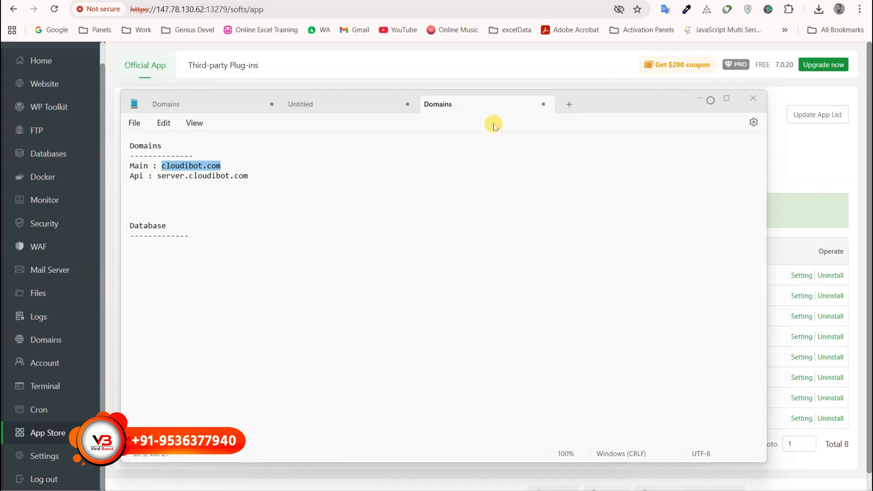
Add a PHP project site with domain name cloudibot.com pasted in.
click(46, 84)
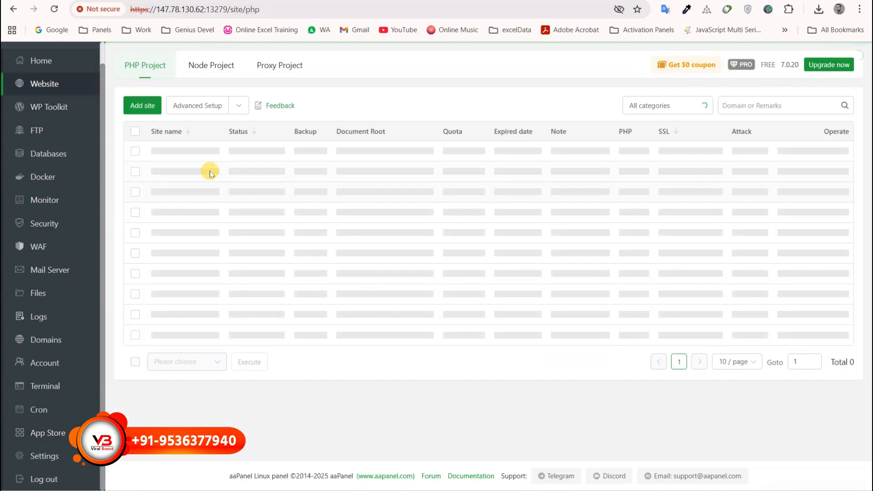
click(151, 106)
click(372, 187)
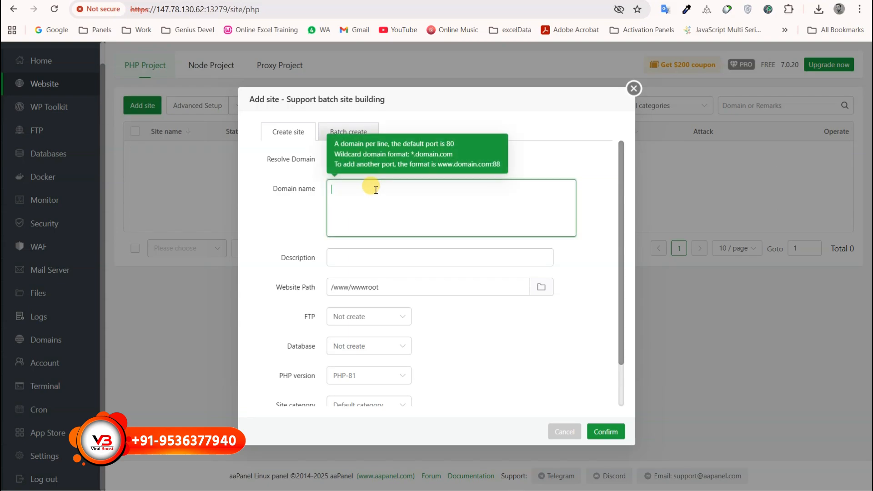
text(cloudibot.com)
click(609, 431)
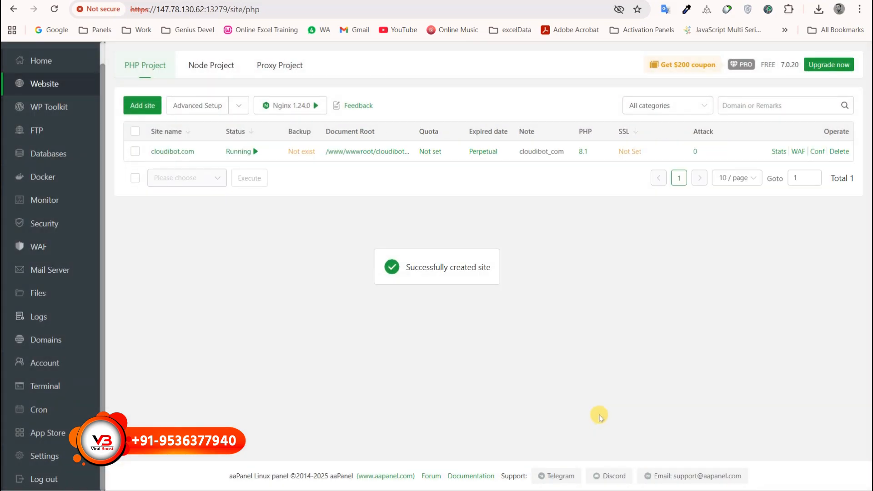
Request a Let's Encrypt certificate covering all cloudibot.com domains.
click(626, 153)
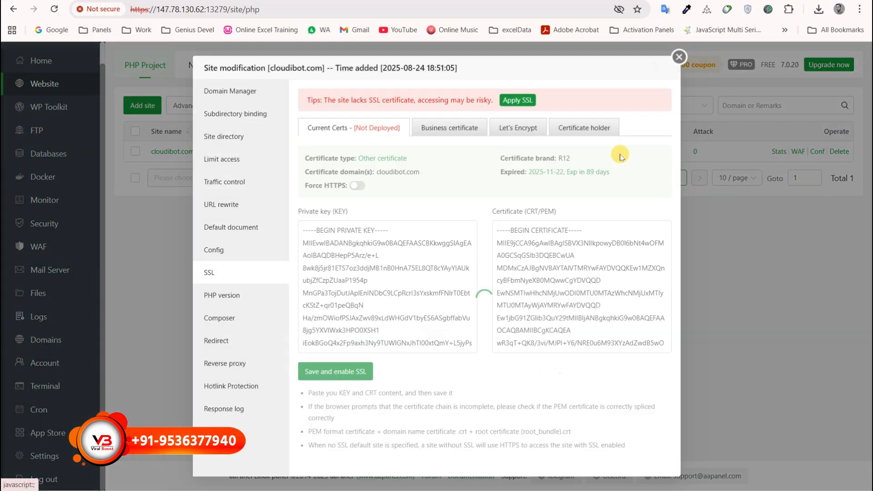
click(519, 125)
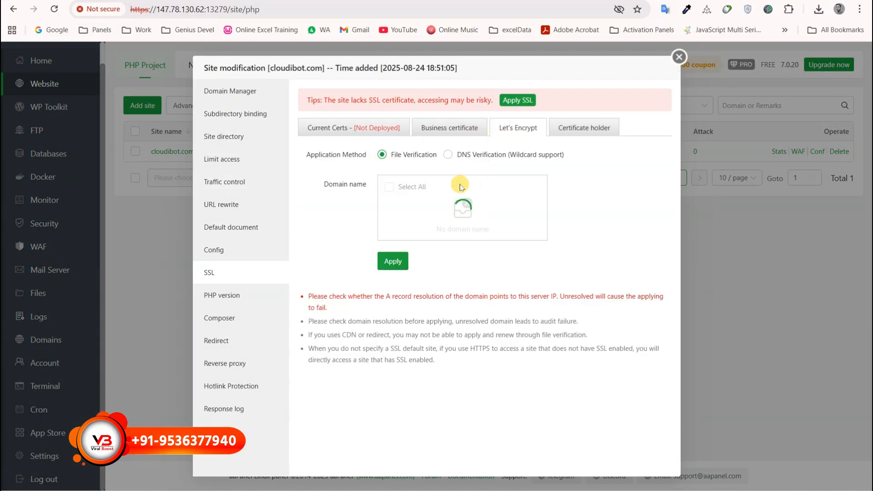
click(389, 187)
click(393, 257)
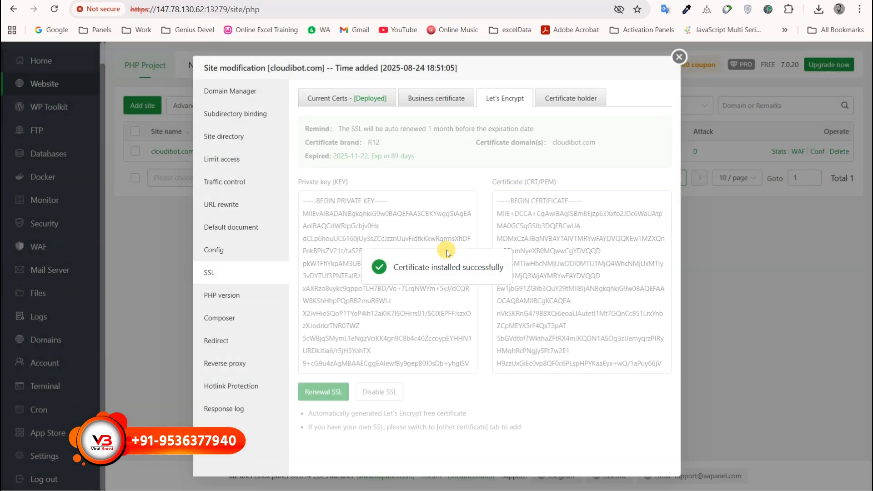
Turn on Force HTTPS for the current certificate and save.
click(342, 100)
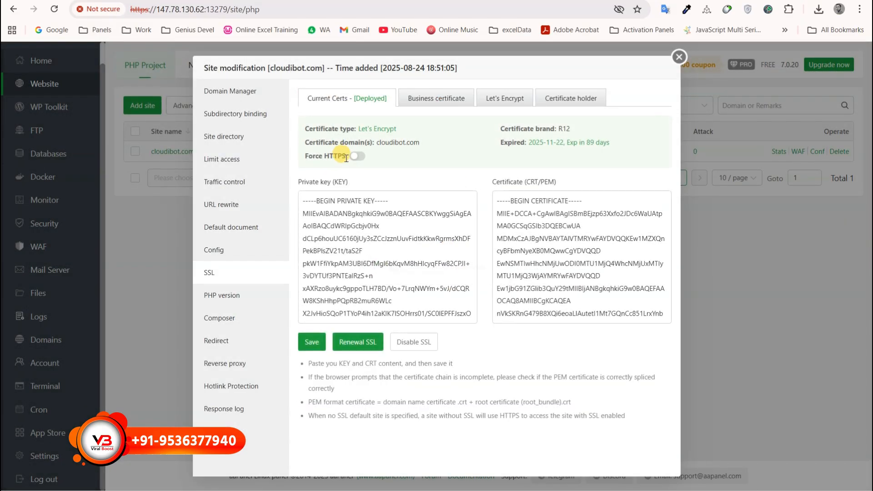
click(351, 159)
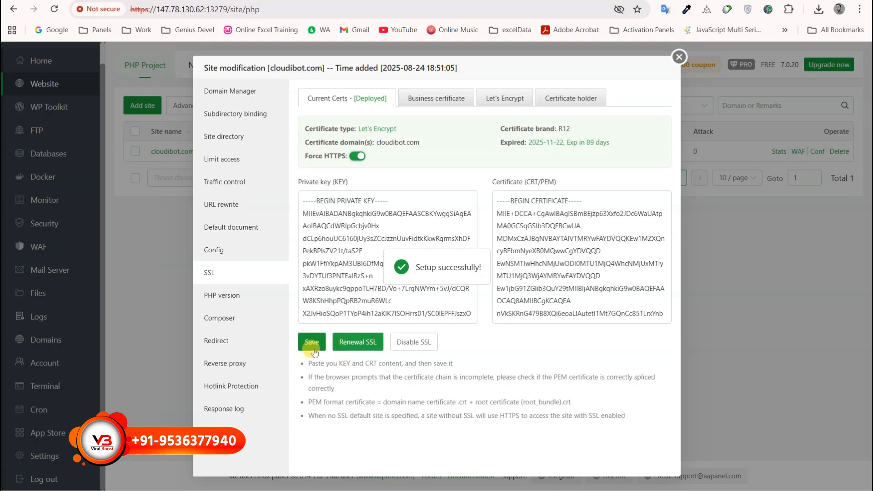
click(316, 350)
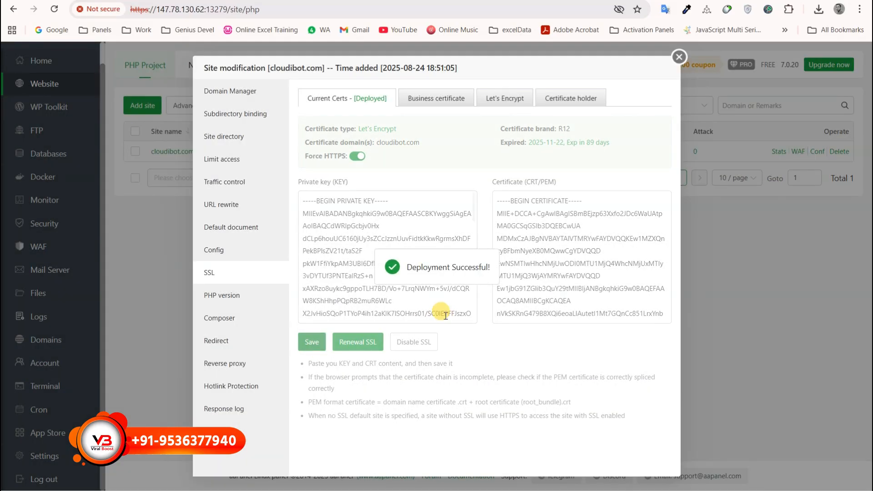
click(679, 57)
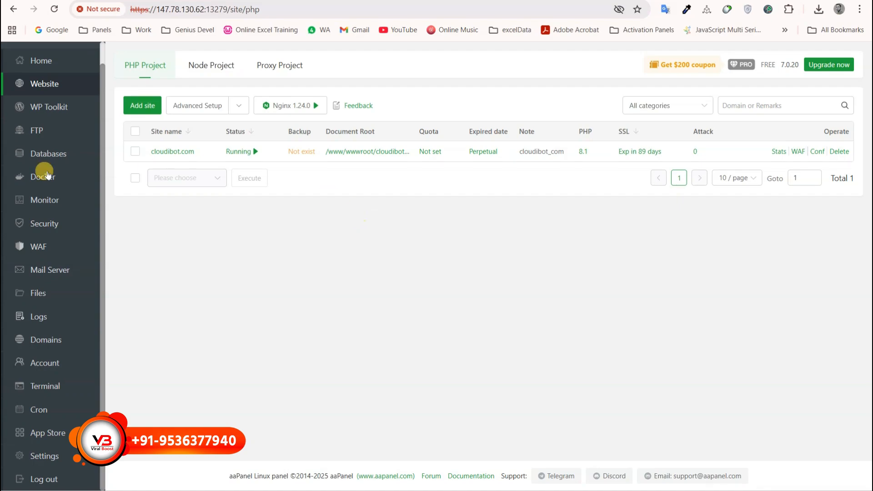
Open cloudibot.com in a new tab to see the default success page, then duplicate the panel tab.
click(160, 151)
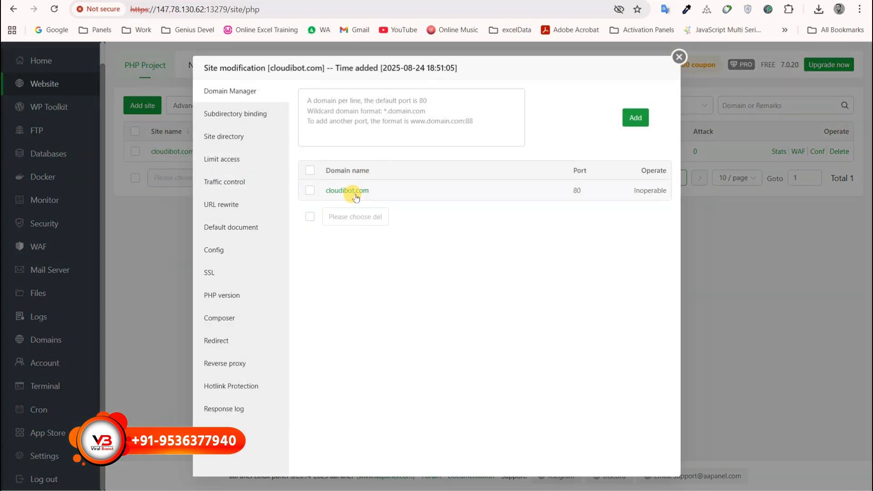
click(350, 191)
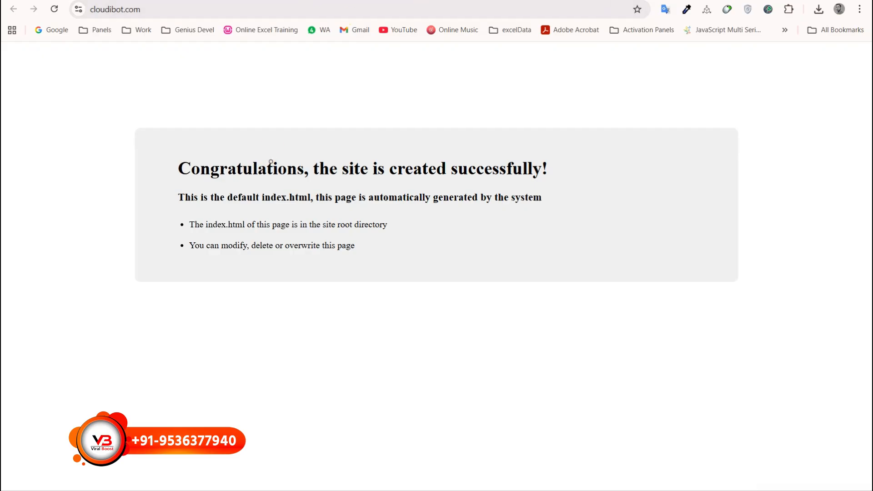
click(166, 1)
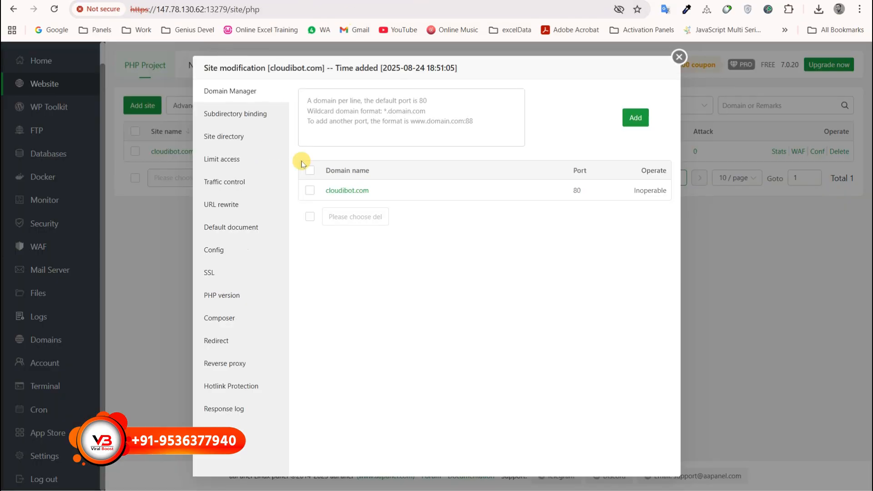
click(677, 59)
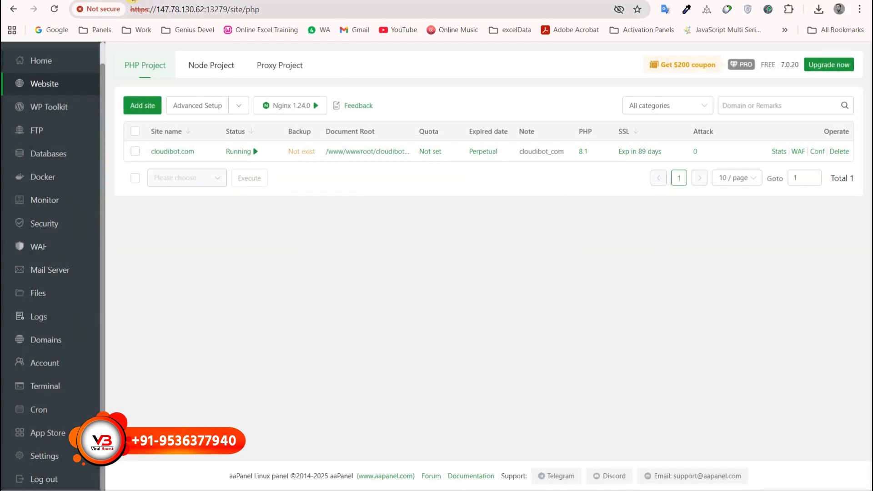
right_click(137, 1)
click(193, 93)
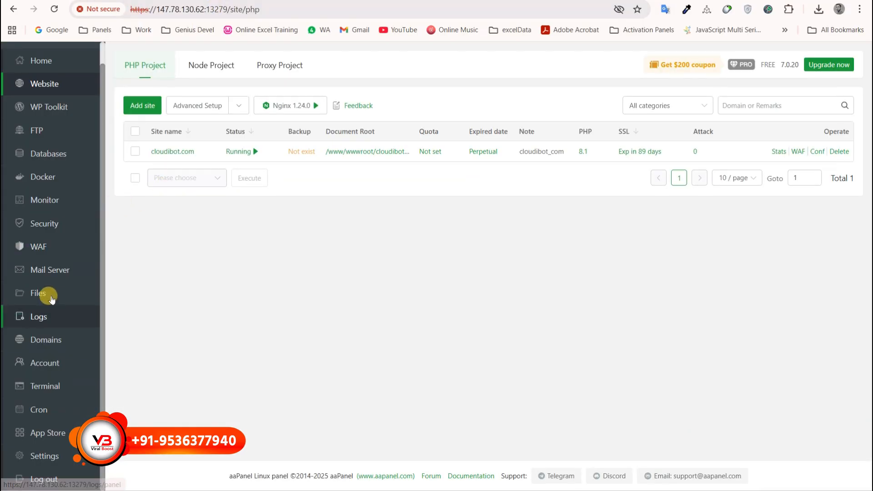
Delete all default files in /www/wwwroot/cloudibot.com, leaving only .user.ini.
click(51, 298)
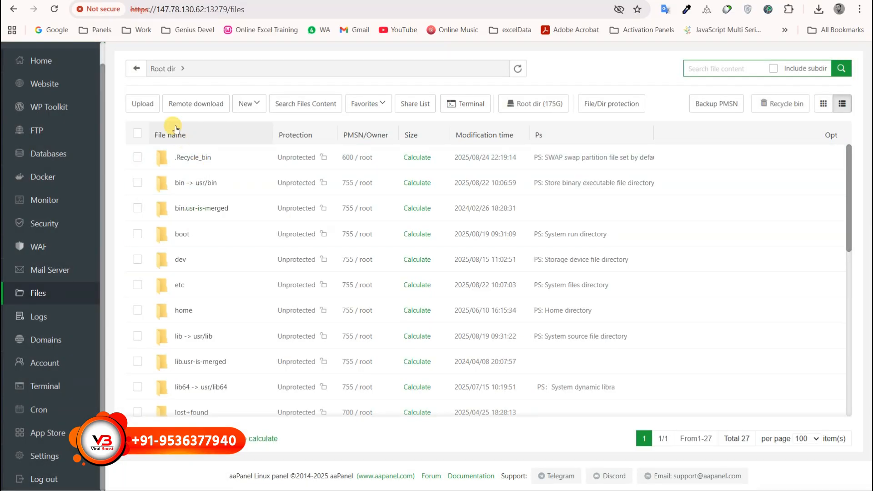
scroll(176, 345, down, 9)
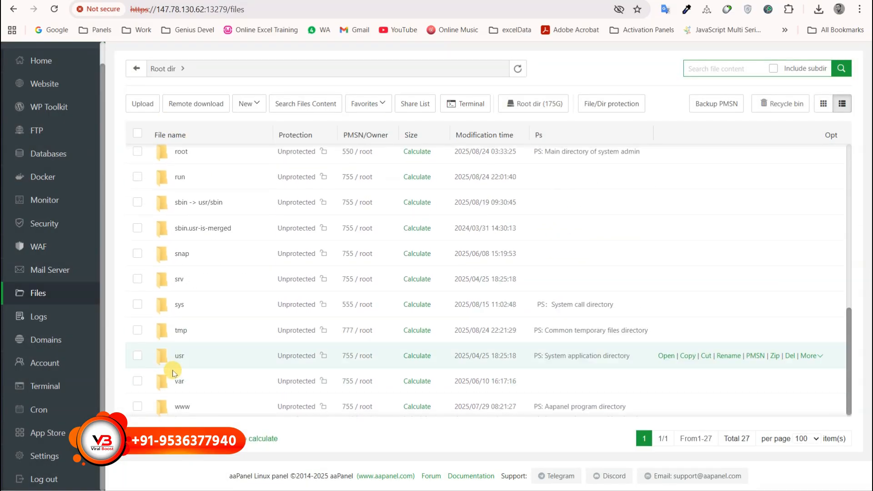
click(177, 404)
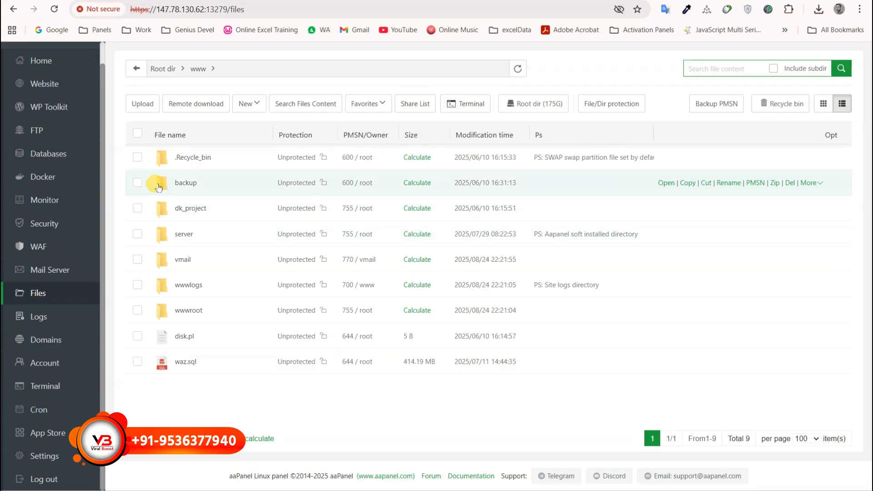
click(185, 312)
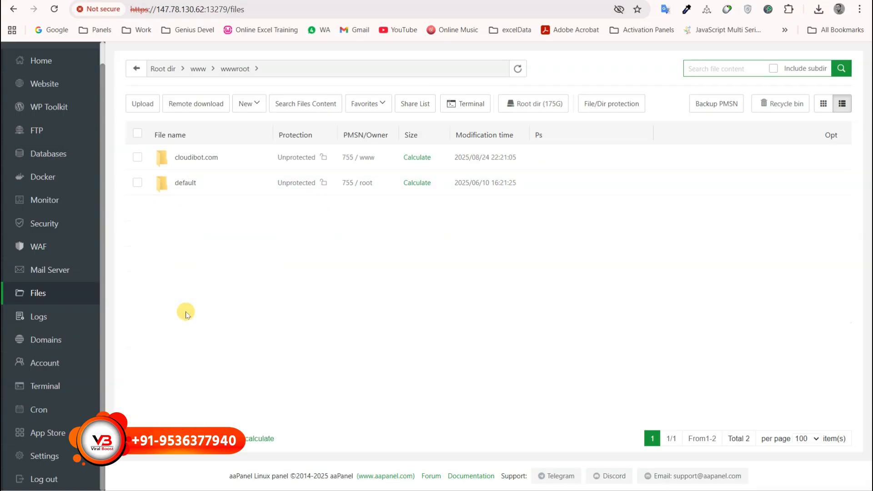
click(207, 158)
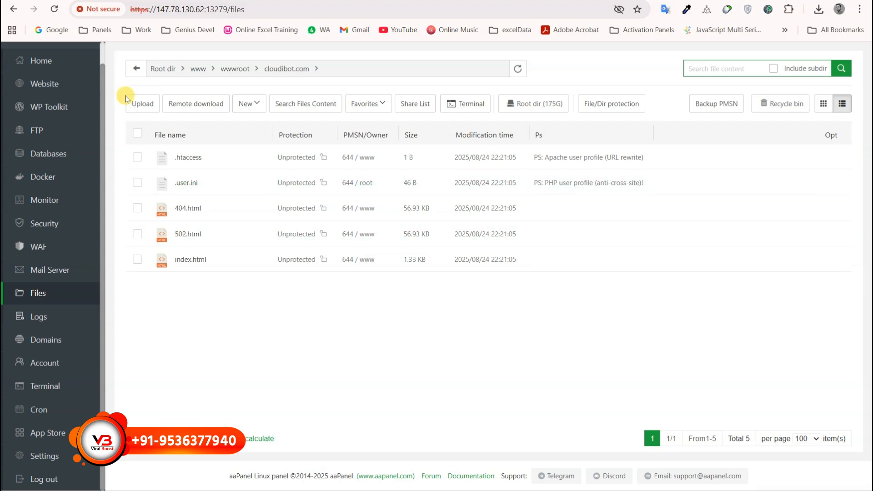
click(137, 133)
click(666, 104)
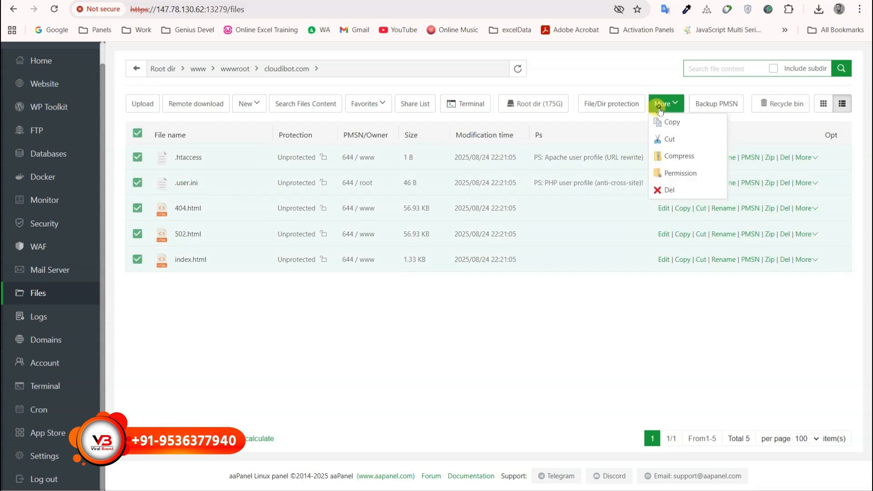
click(669, 190)
click(511, 301)
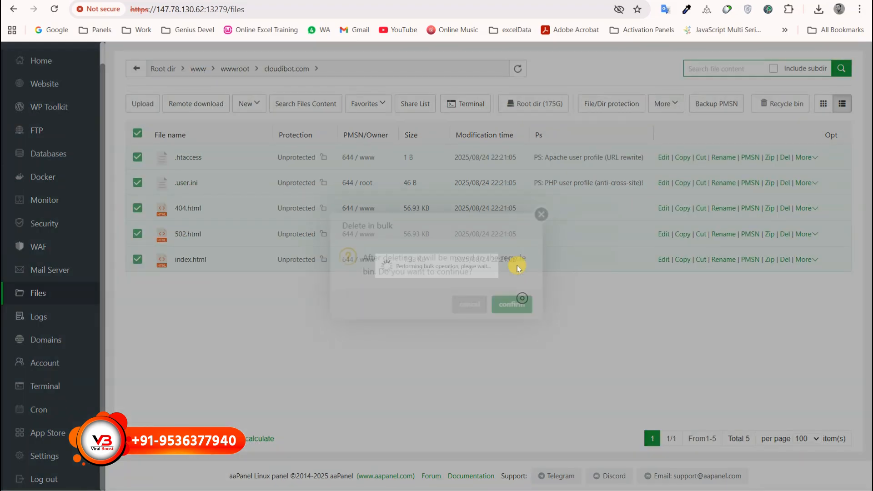
Reload cloudibot.com to confirm it now shows 403 Forbidden.
click(39, 1)
click(55, 10)
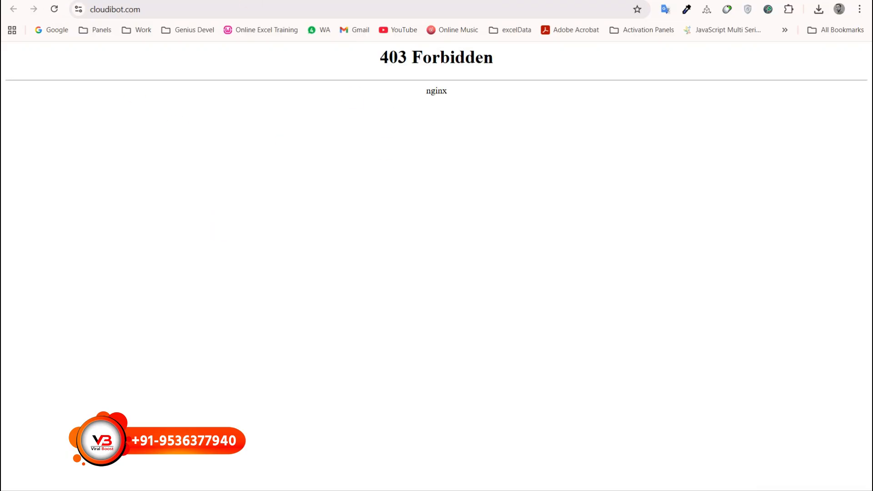
click(144, 0)
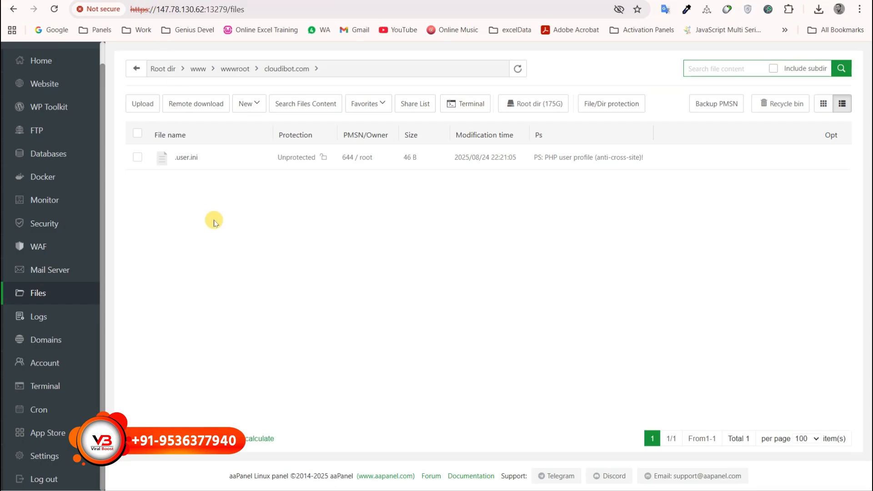
Upload Frontend.zip (301.35 MB) from File Explorer into the cloudibot.com folder.
click(145, 103)
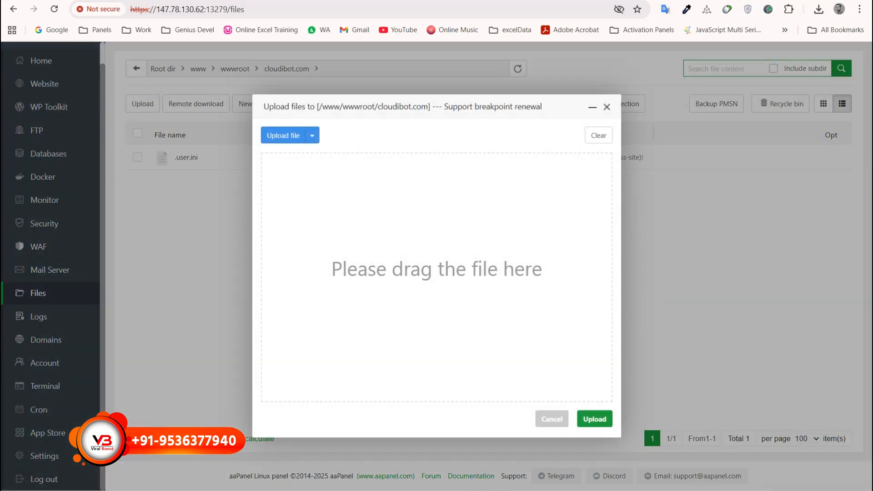
key(alt+Tab)
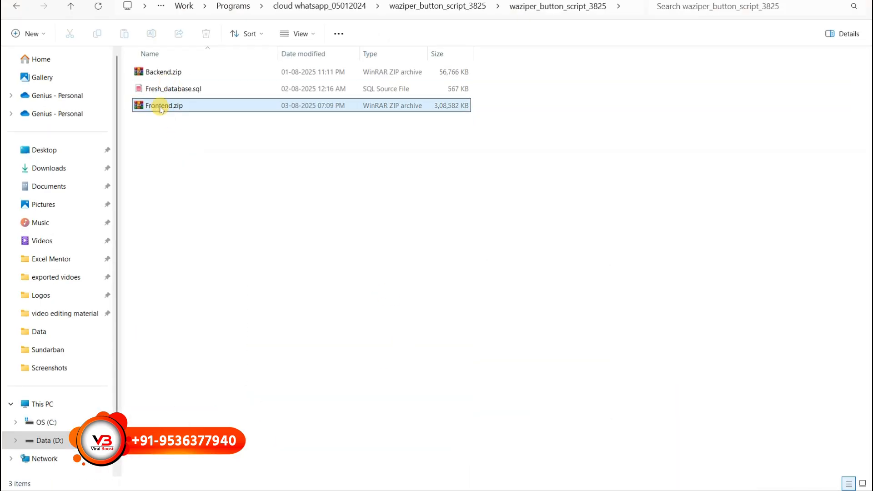
drag(166, 105, 415, 304)
click(594, 419)
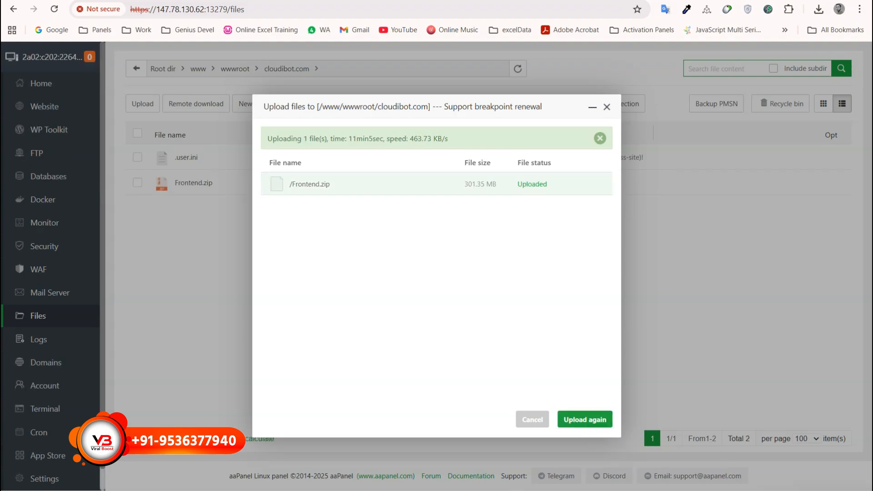
click(608, 107)
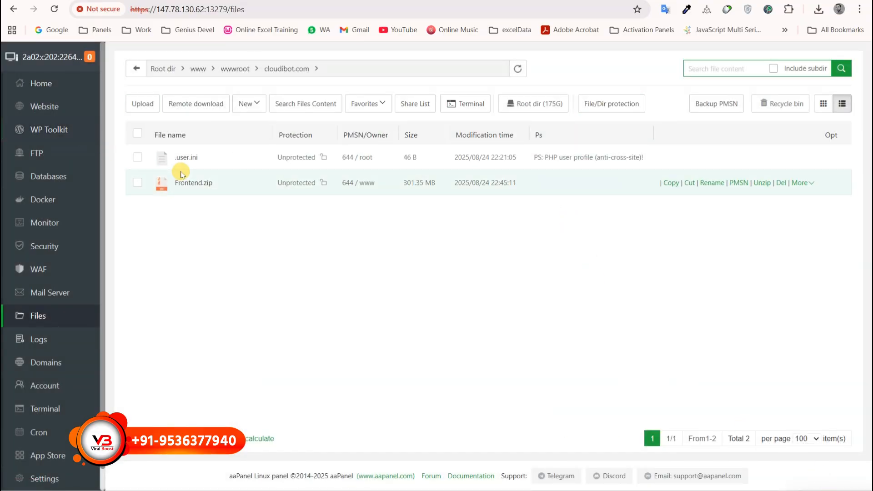
Extract Frontend.zip in place, adding app, assets, vendor, .env and other site files.
click(759, 183)
click(545, 362)
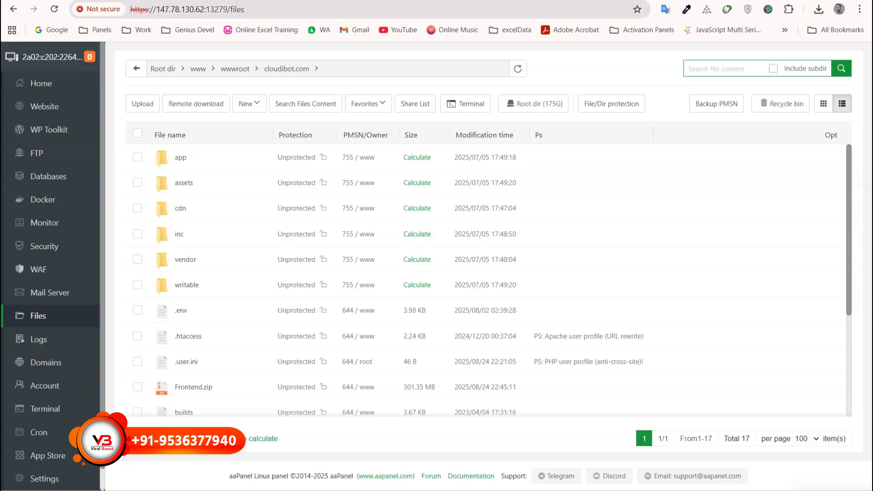
right_click(143, 2)
Duplicate the panel tab and go to the MySQL Databases page.
click(182, 84)
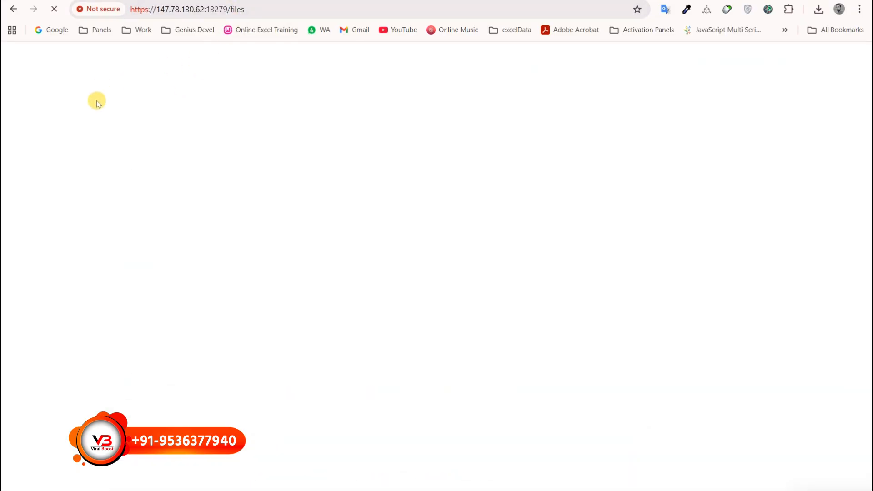
click(167, 1)
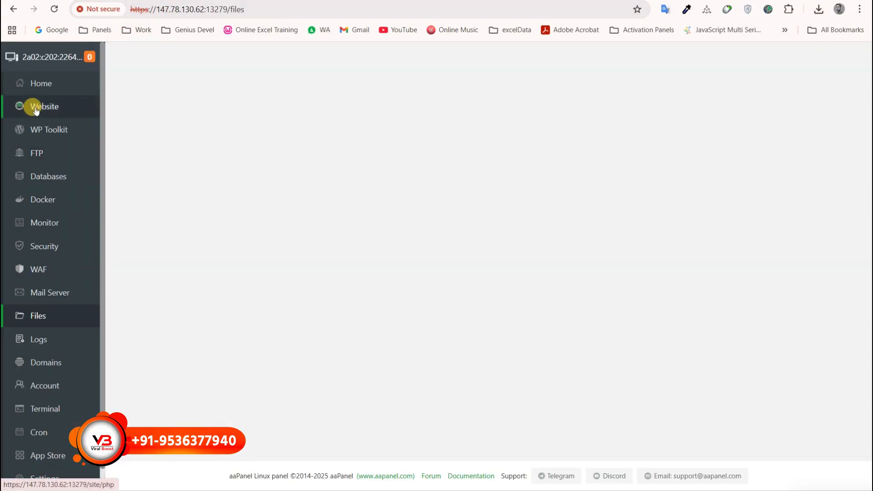
click(38, 176)
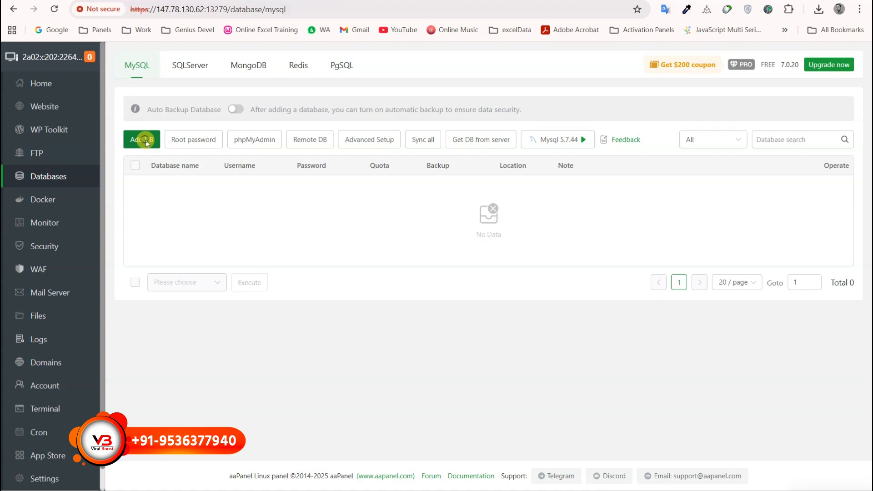
Add database wa_server with user wa_server, copying the generated password before confirming.
click(142, 140)
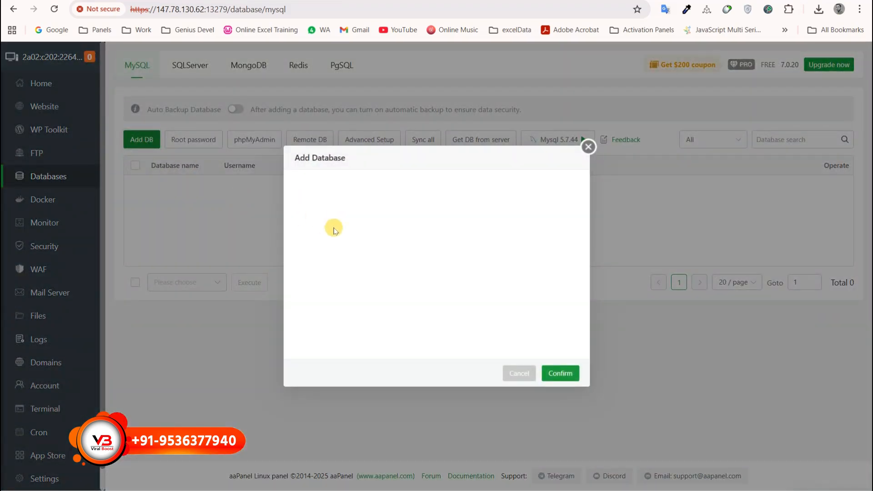
click(382, 215)
click(380, 189)
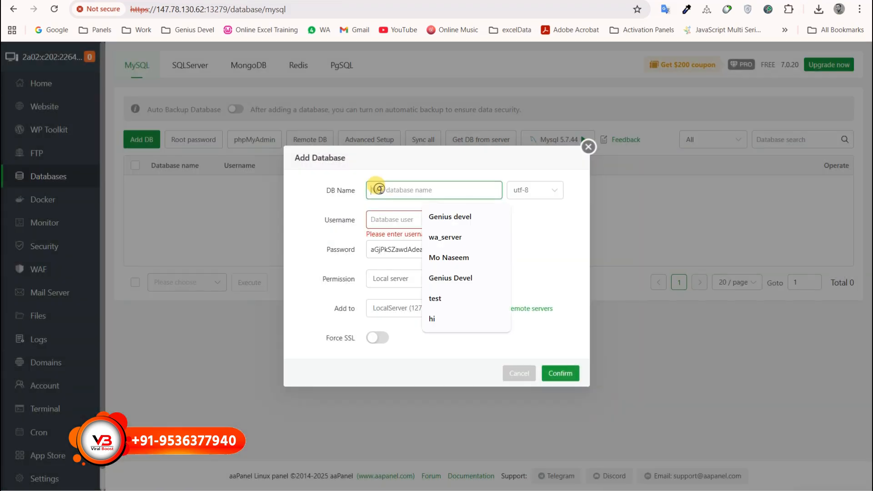
text(w)
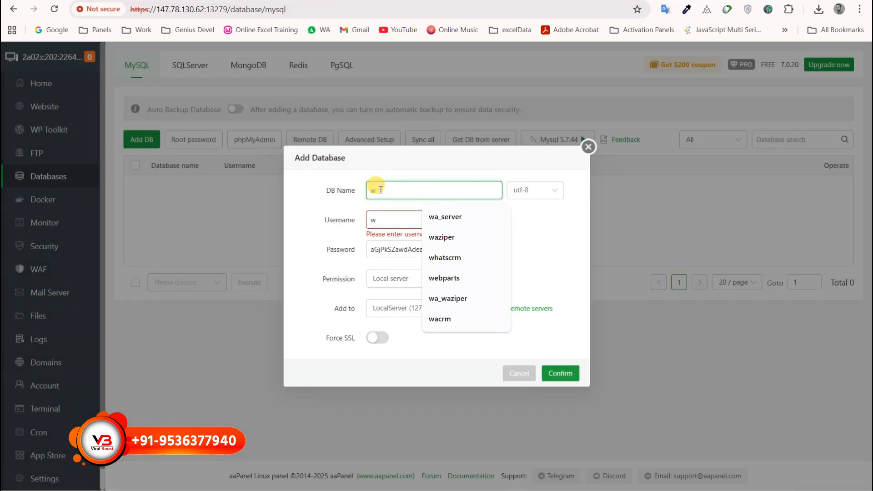
text(a_server)
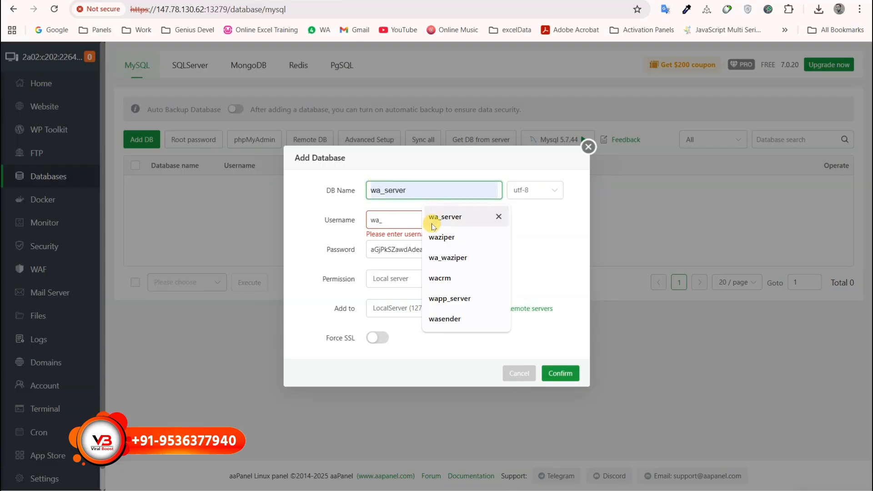
click(434, 218)
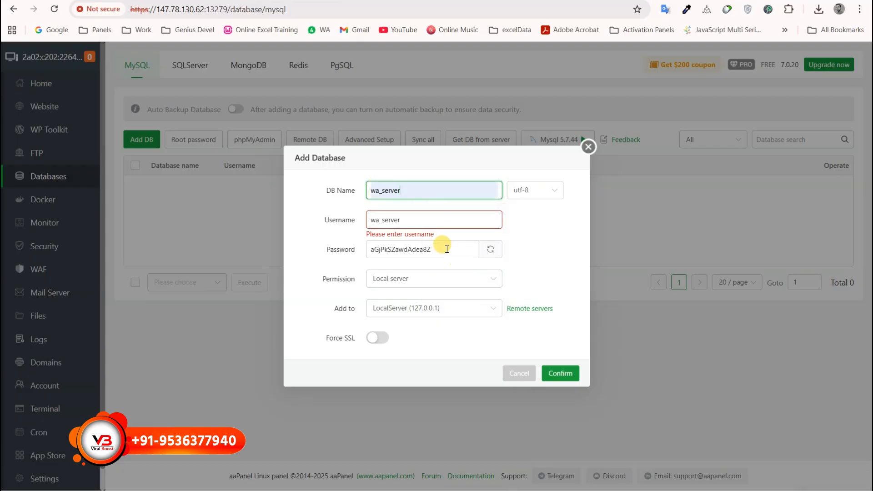
drag(447, 249, 342, 244)
key(ctrl+c)
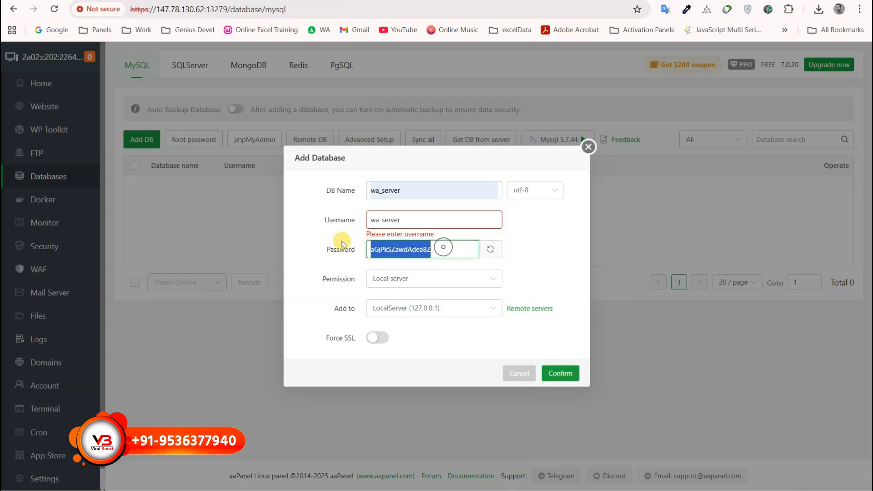
click(558, 378)
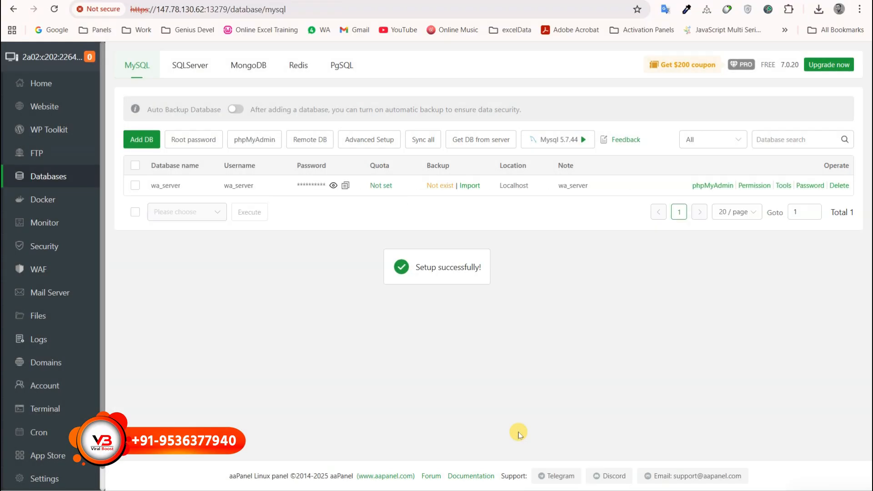
Record the wa_server db/user and its pasted password under Database in the Notepad notes, then minimize them.
click(550, 490)
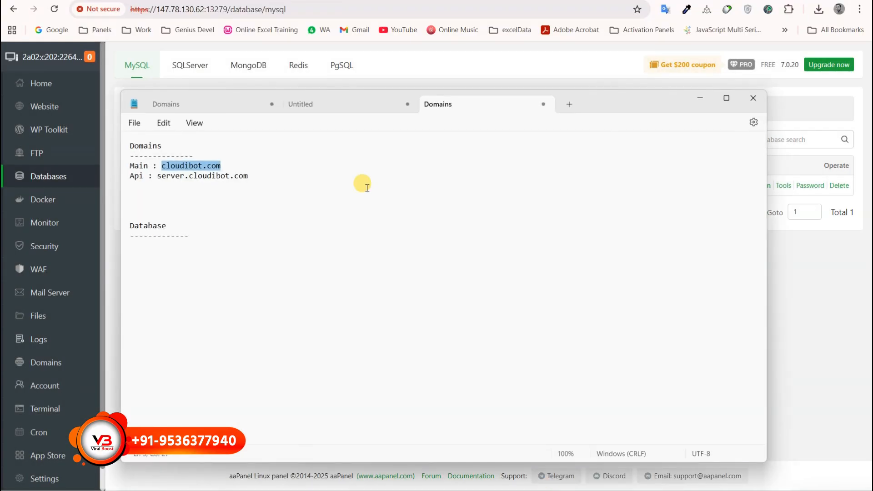
click(135, 251)
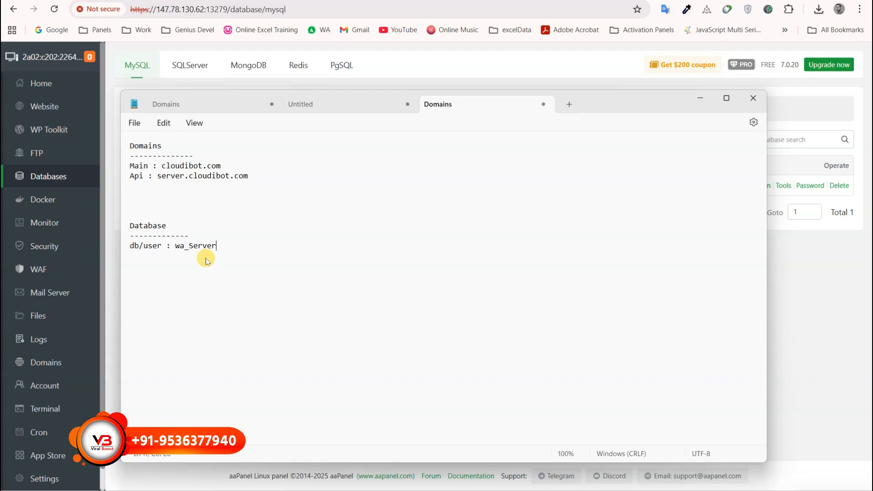
key(BackSpace)
key(BackSpace)
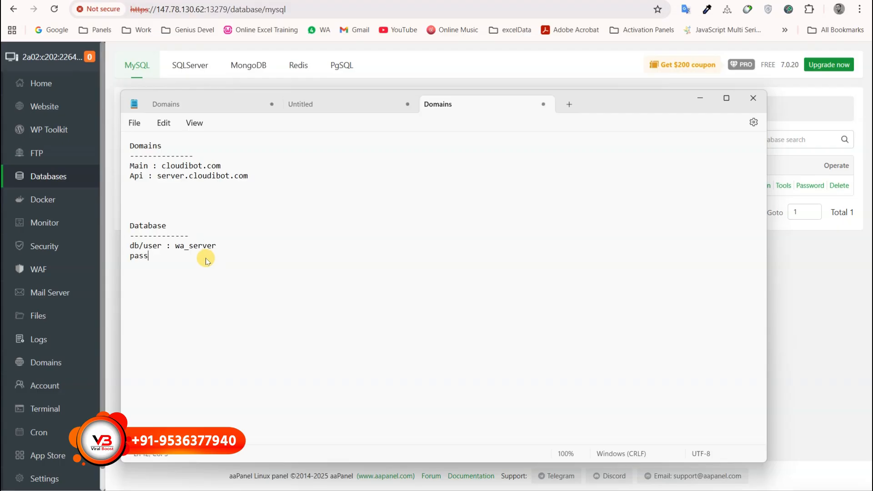
key(ctrl+v)
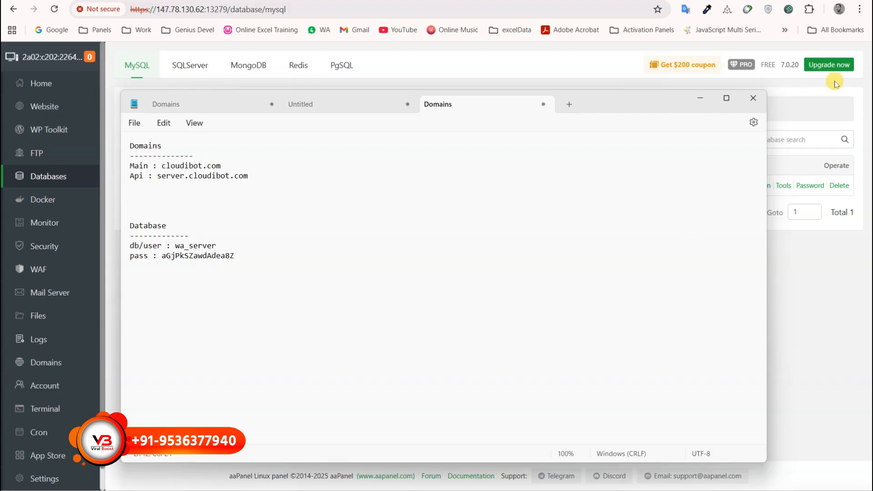
click(701, 101)
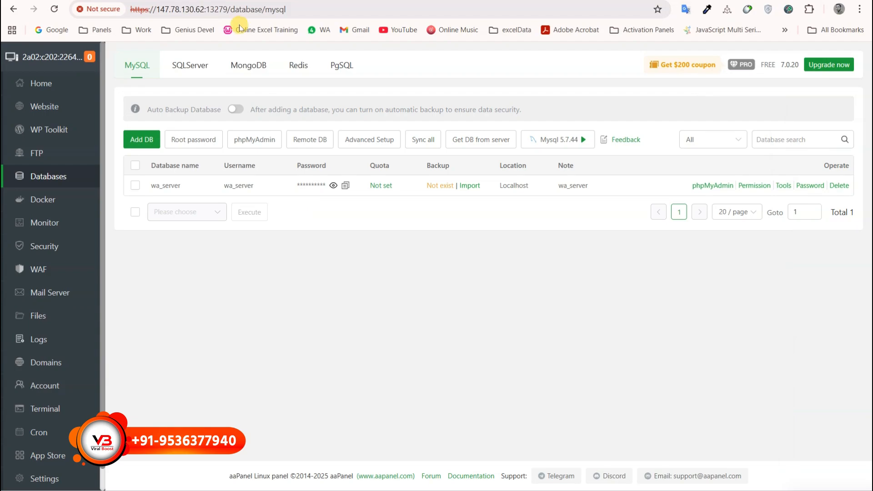
Open cloudibot.com's .env in the aaPanel editor and find the app.baseURL setting on line 24.
click(163, 0)
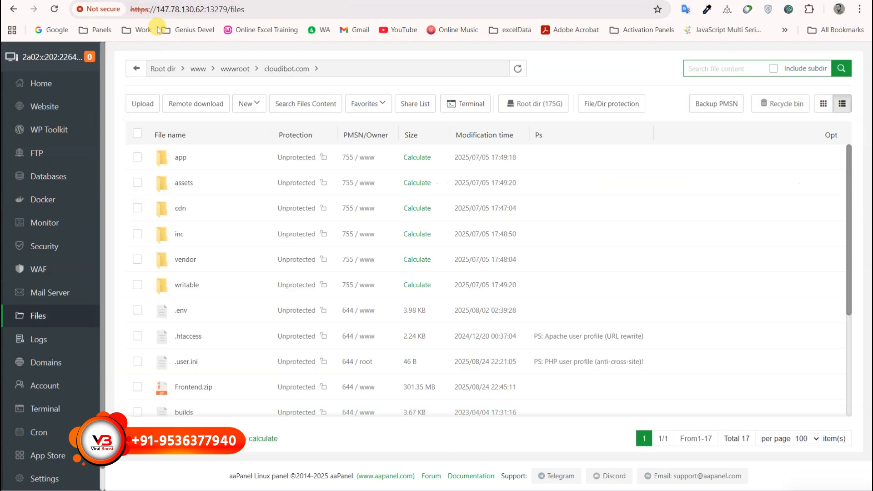
click(178, 312)
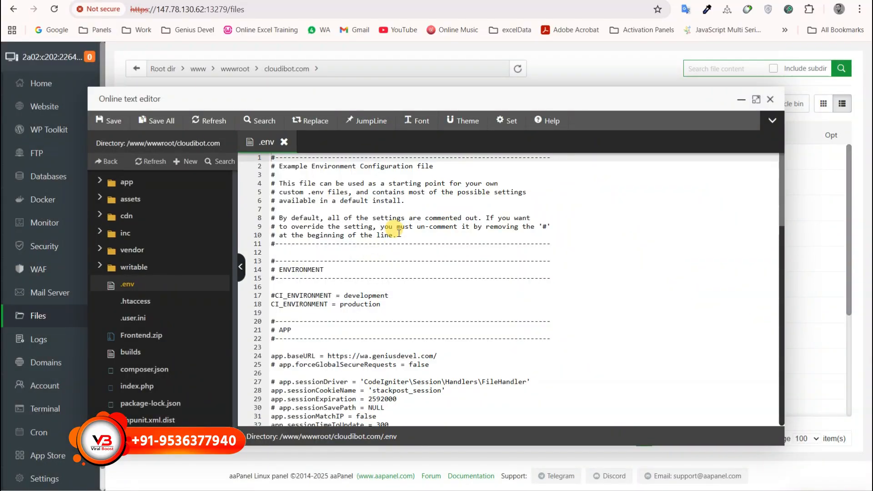
scroll(392, 331, down, 2)
scroll(392, 332, up, 2)
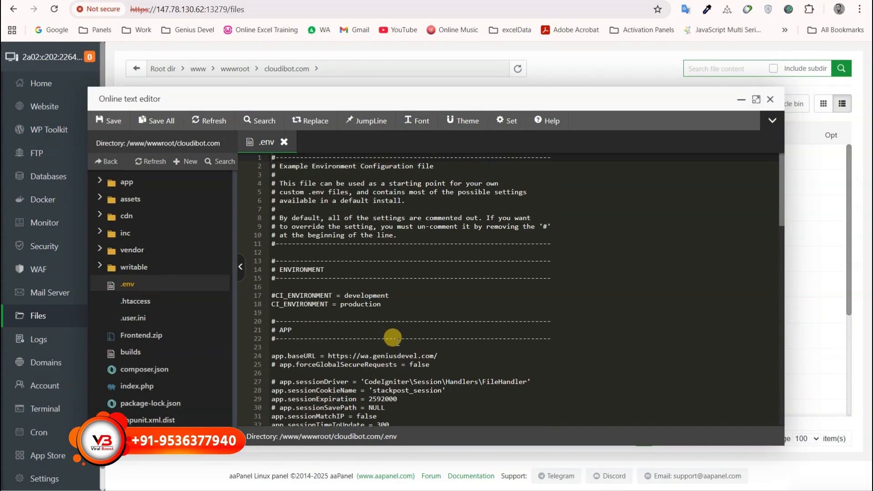
scroll(392, 339, down, 2)
scroll(385, 340, down, 2)
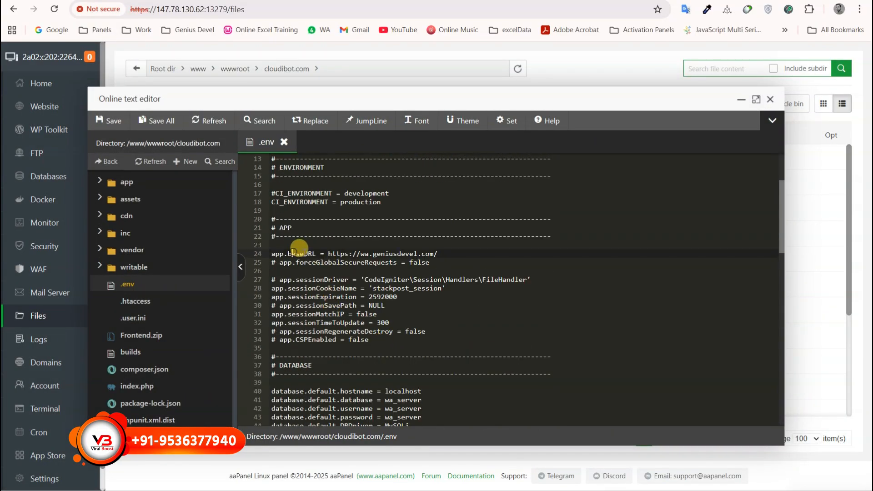
drag(293, 252, 312, 253)
click(417, 254)
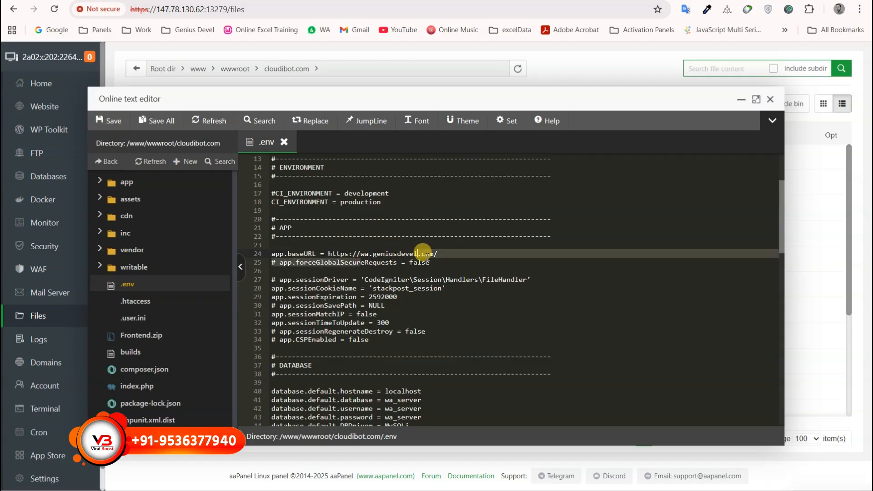
click(433, 254)
Replace wa.geniusdevel.com in the base URL with cloudibot.com copied from the notes.
key(alt+Tab)
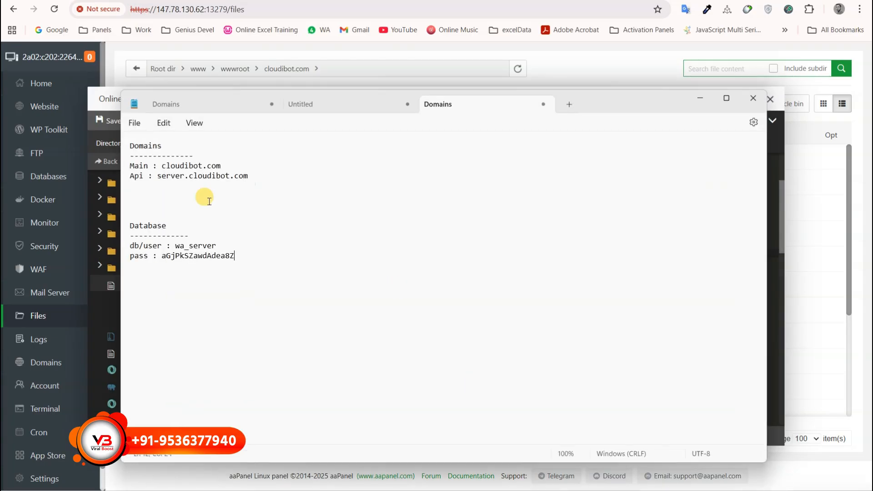
drag(222, 166, 161, 168)
key(ctrl+c)
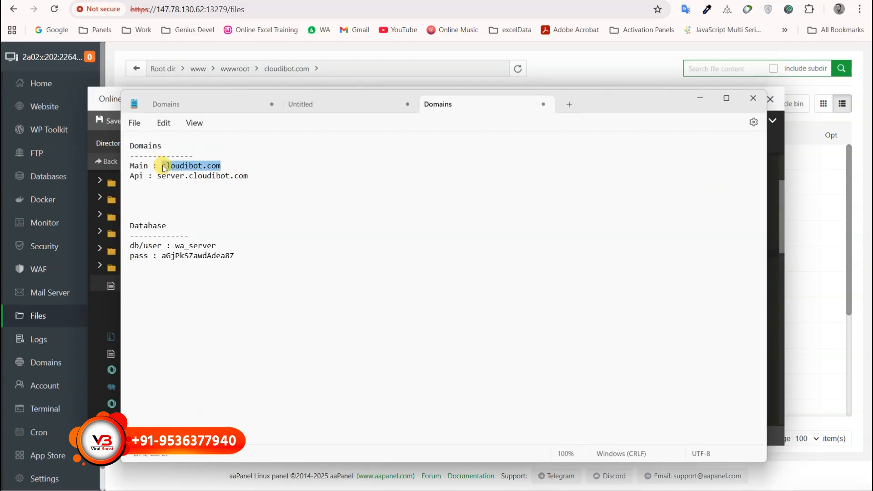
click(777, 136)
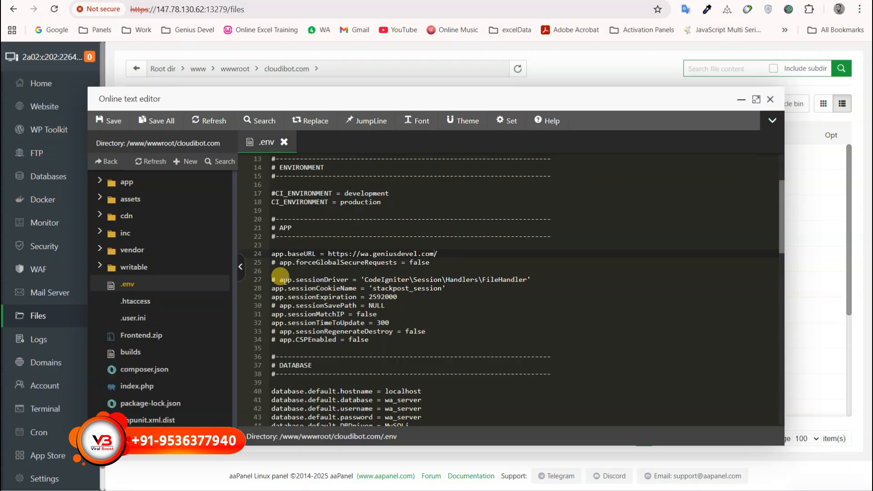
drag(360, 254, 434, 253)
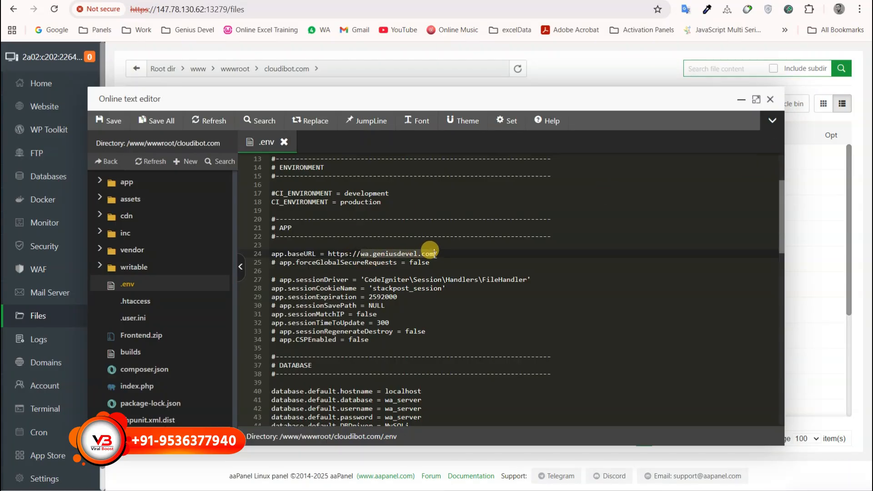
key(ctrl+v)
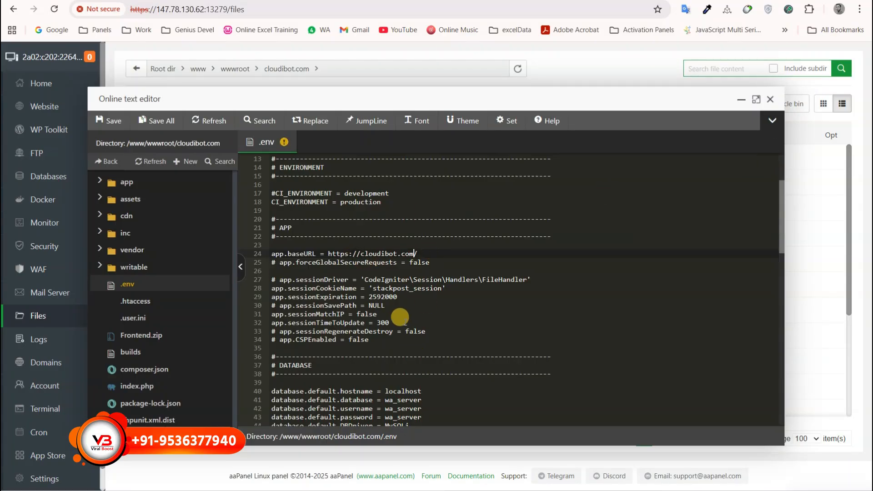
Select the old database password value on line 43 of the .env file.
scroll(359, 358, down, 4)
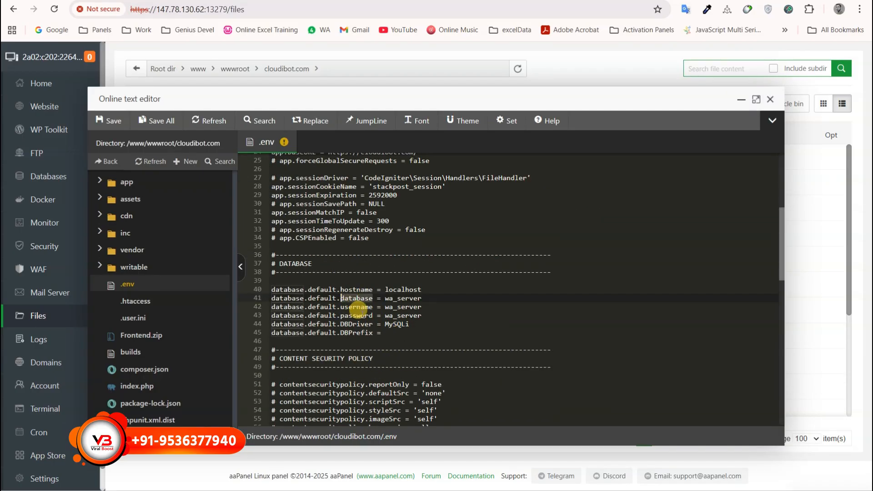
click(373, 315)
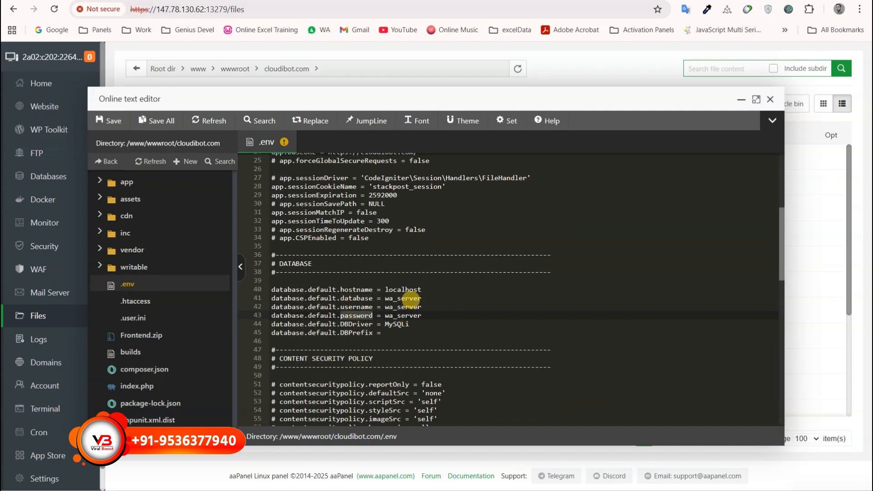
double_click(403, 298)
click(395, 306)
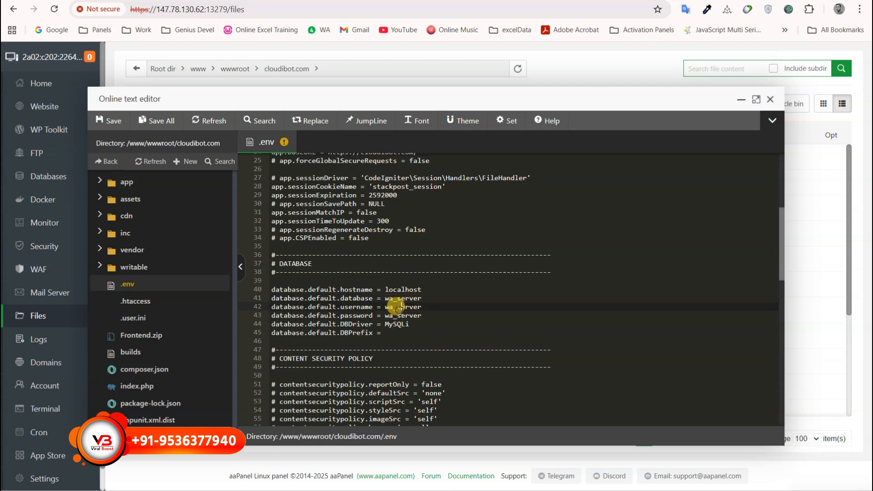
double_click(402, 315)
Paste the wa_server password from the notes onto line 43 and save the .env file.
key(alt+Tab)
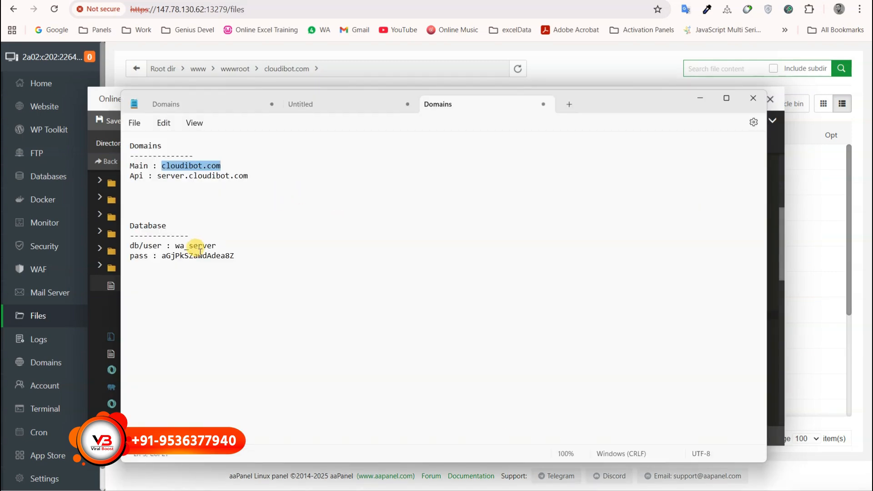
drag(189, 246, 235, 251)
double_click(220, 256)
key(ctrl+c)
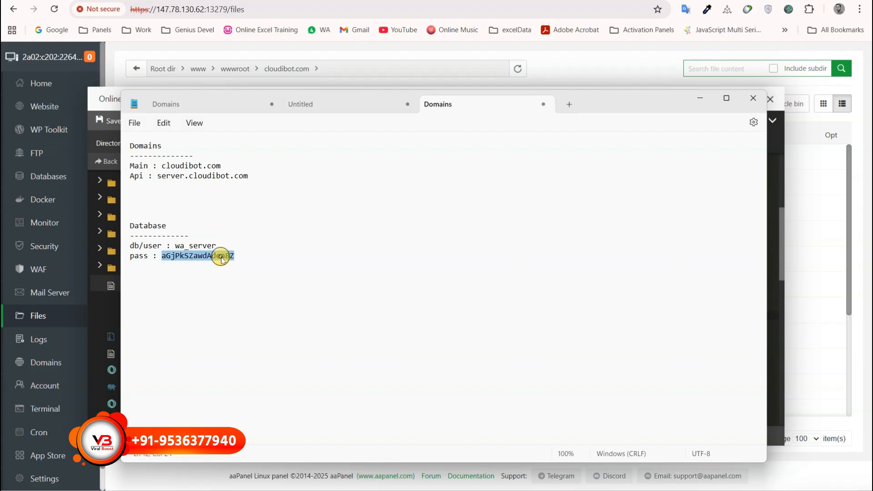
click(701, 98)
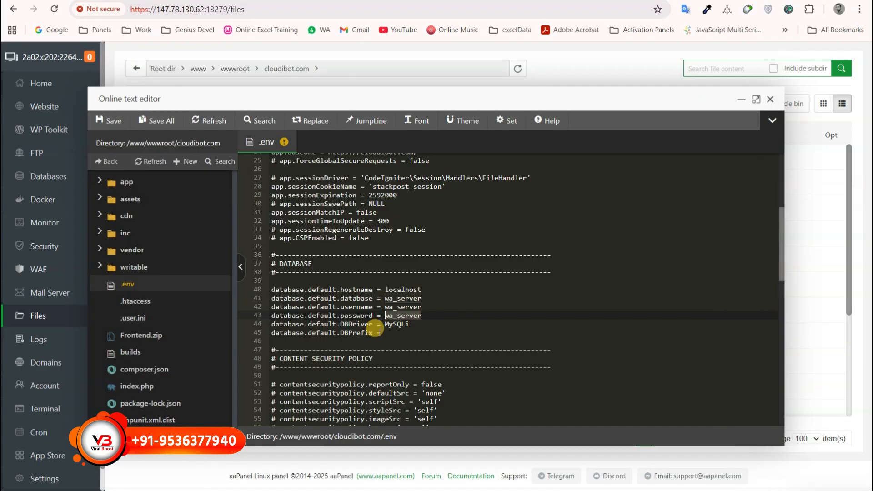
key(ctrl+v)
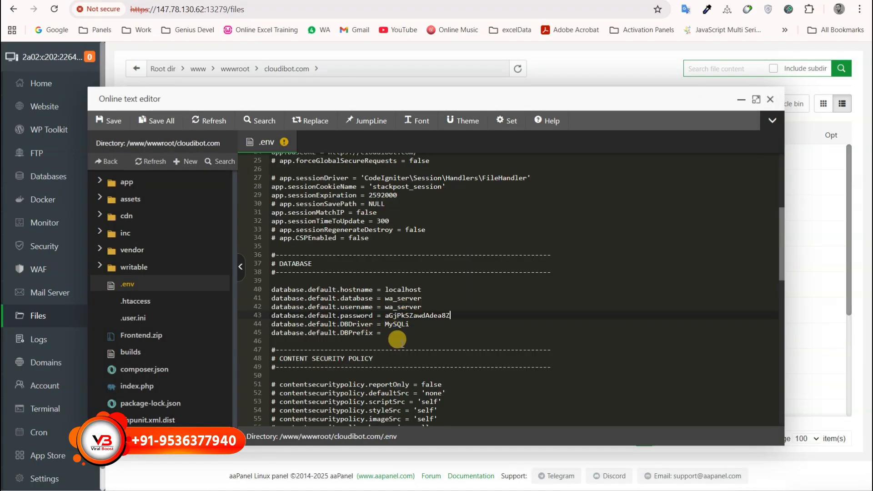
click(111, 120)
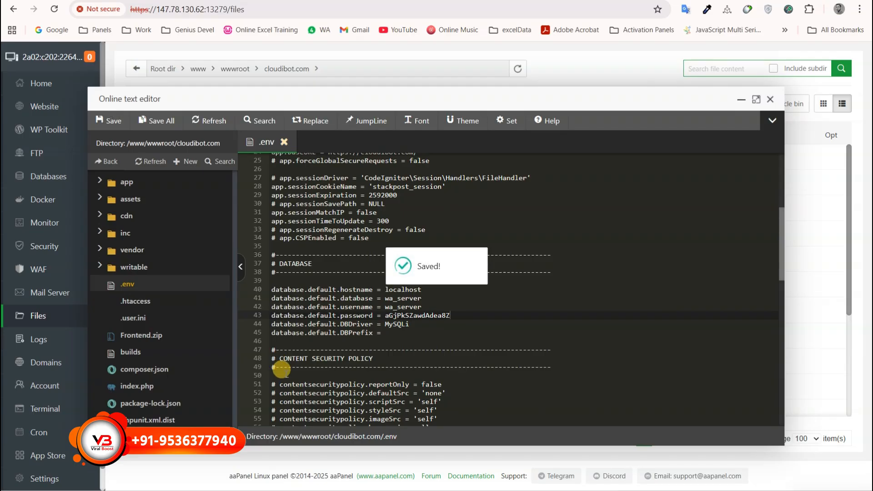
Reload cloudibot.com, which now shows a 'Whoops!' error instead of 403 Forbidden.
click(384, 1)
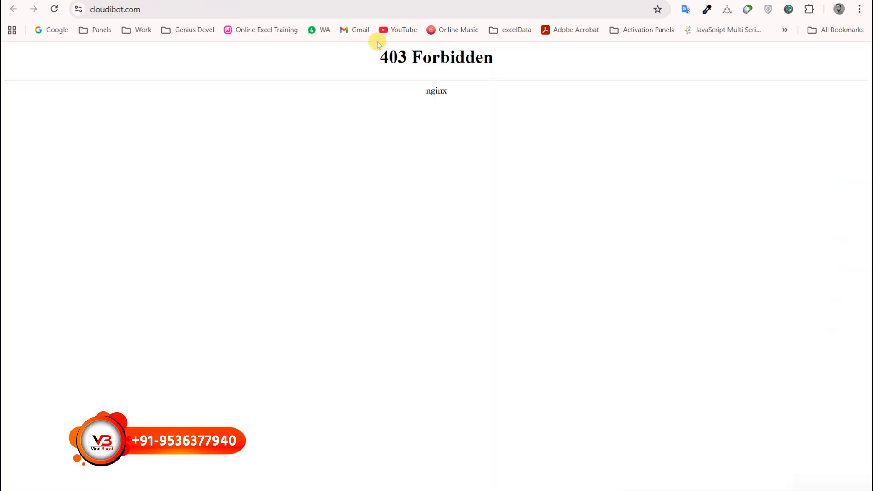
click(55, 9)
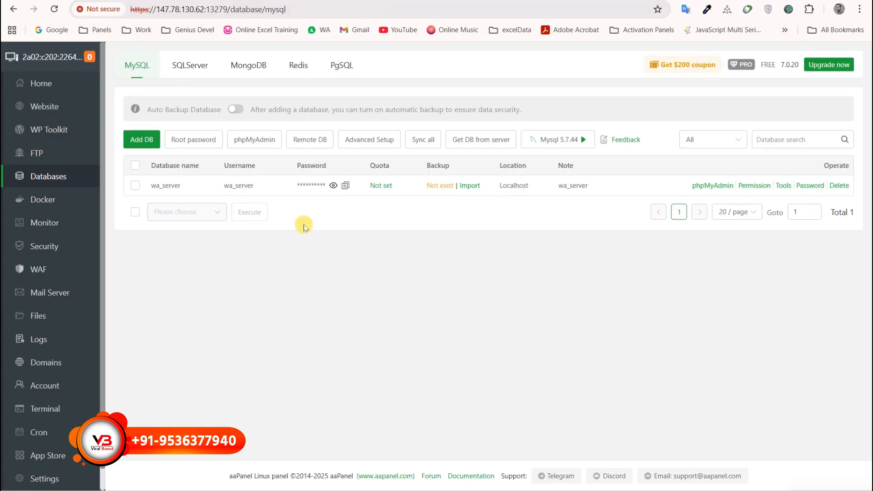
Copy the MySQL root password, then launch phpMyAdmin through public access.
click(183, 142)
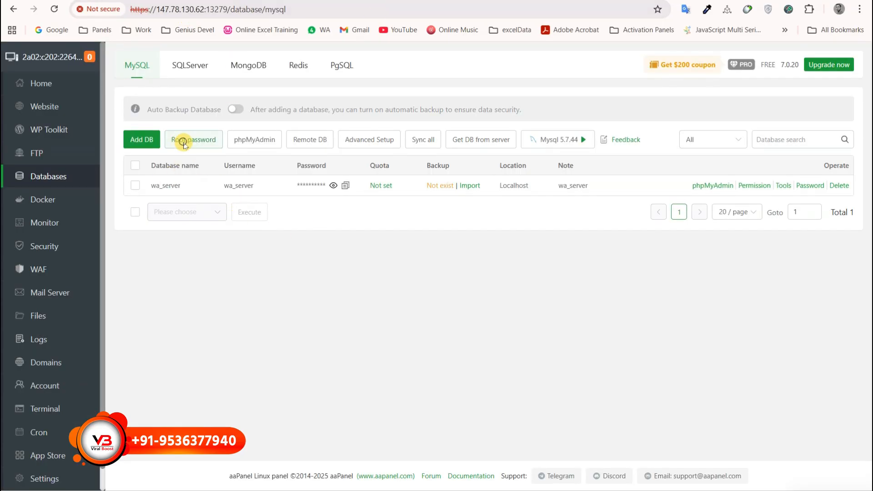
double_click(406, 264)
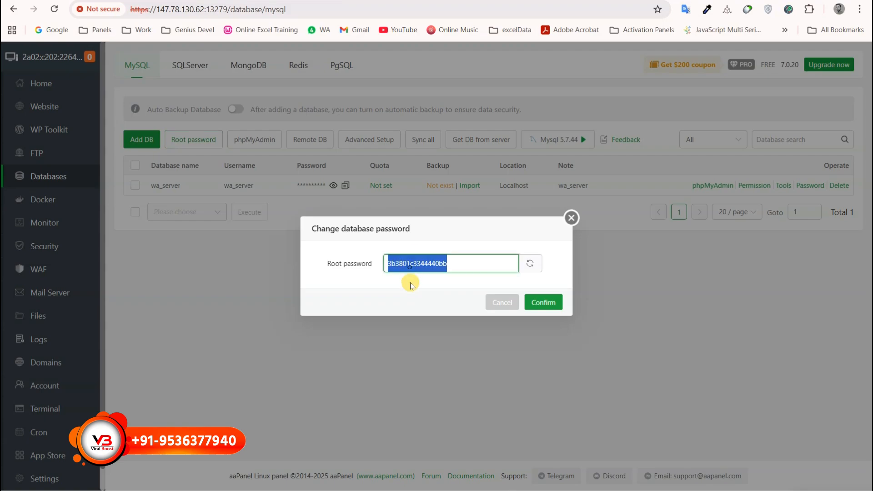
click(571, 217)
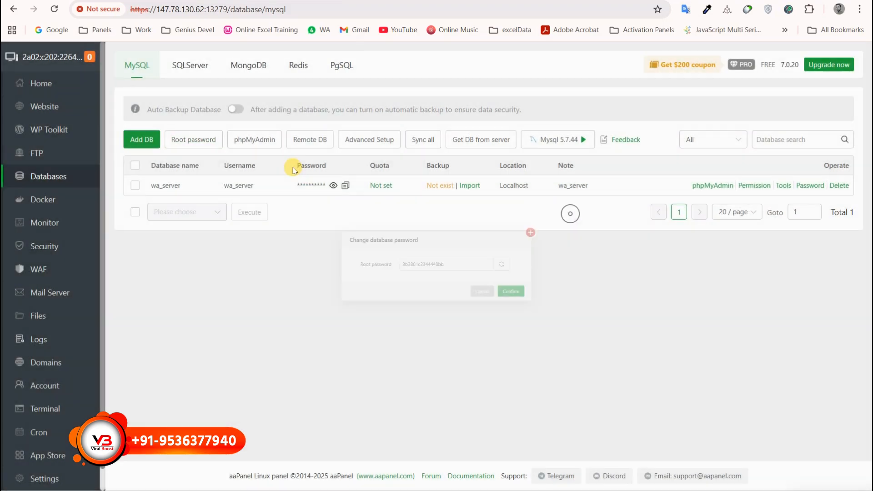
click(254, 140)
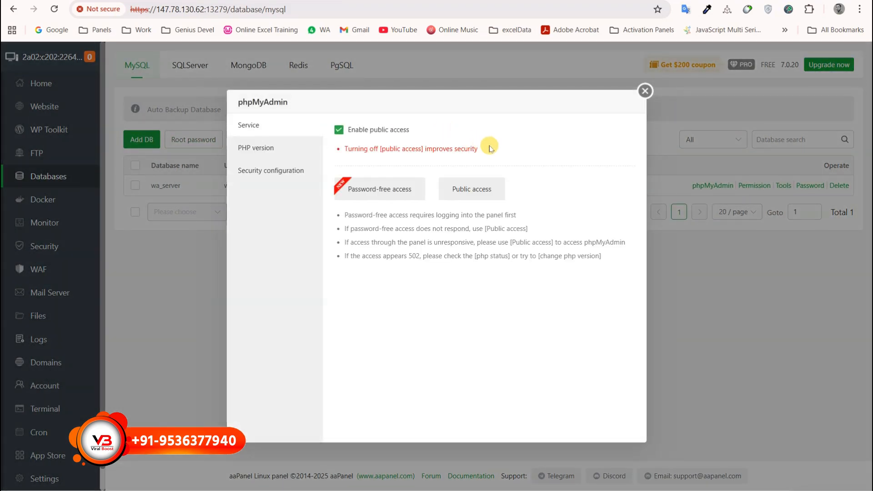
click(460, 185)
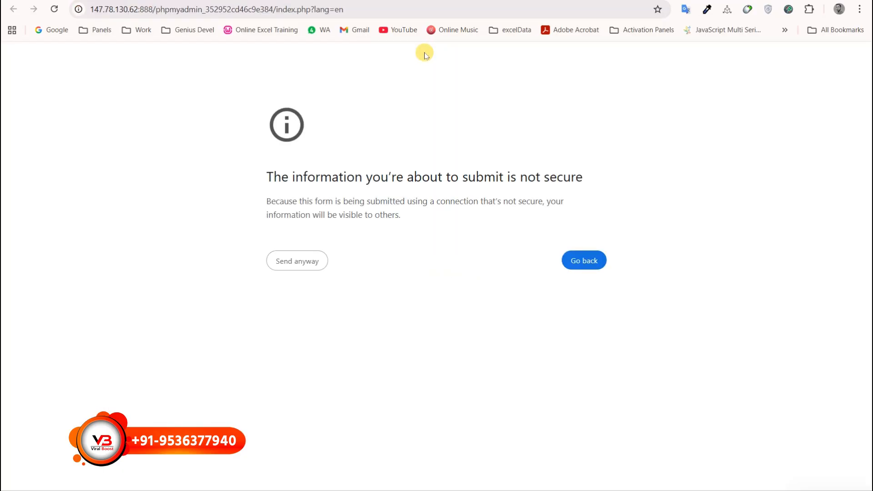
Log in to phpMyAdmin as root with the root password despite the insecure-form warning.
click(291, 261)
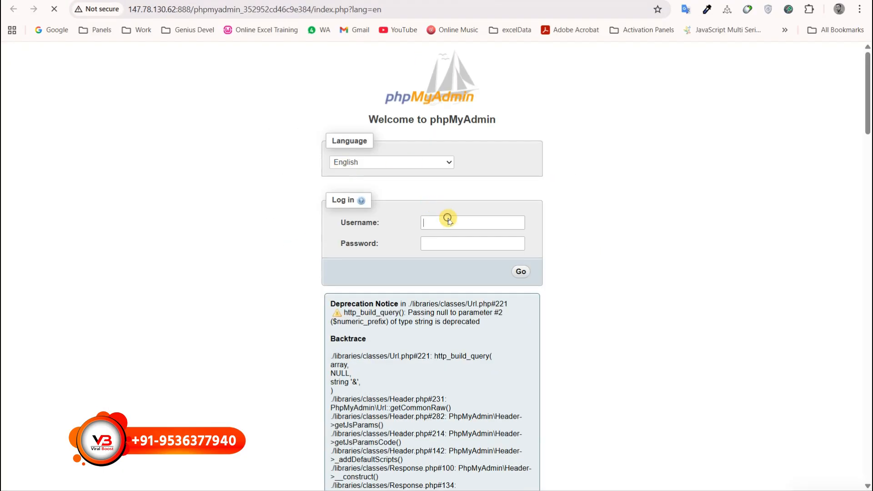
click(448, 220)
text(root)
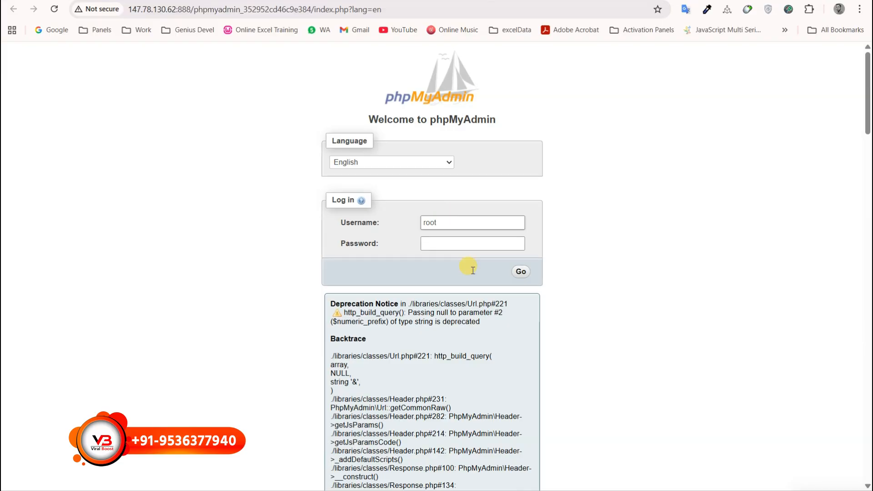
click(499, 244)
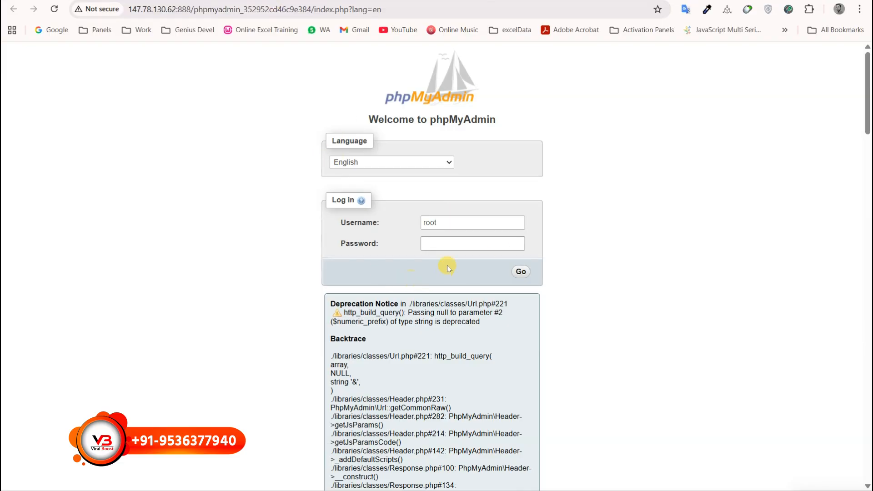
click(520, 273)
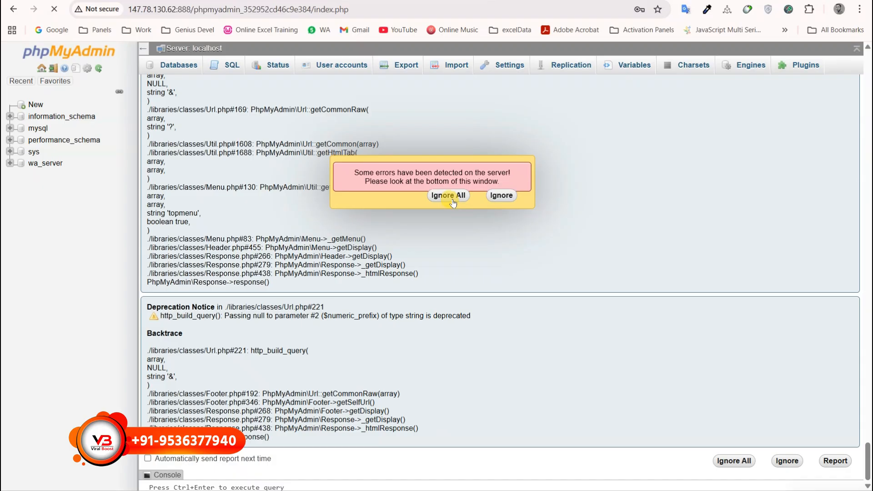
Dismiss the error notices and open the wa_server database.
click(447, 195)
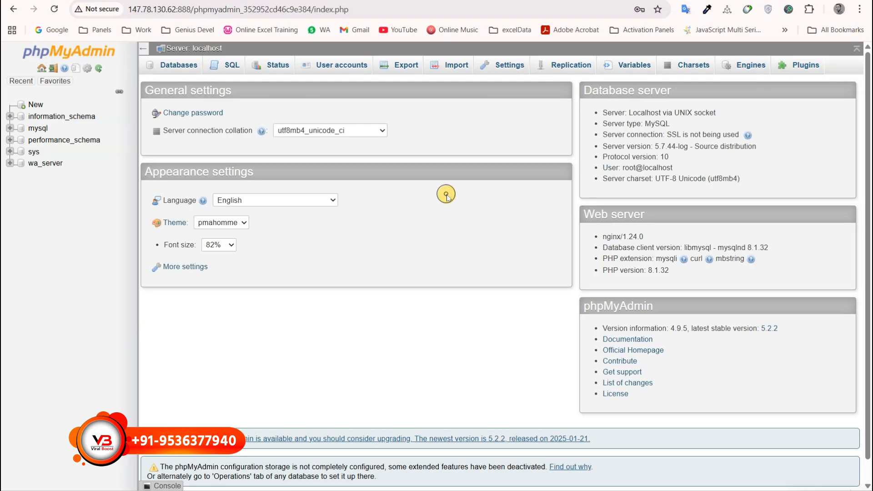
click(45, 163)
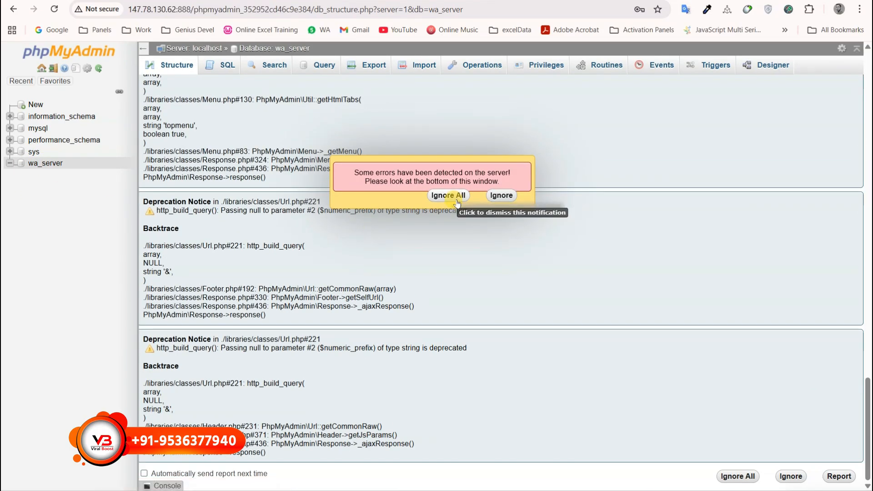
click(451, 194)
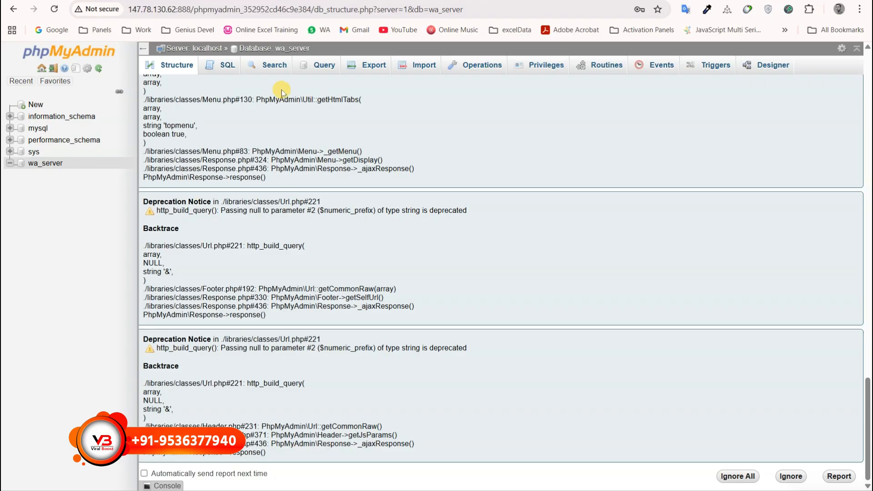
scroll(282, 89, up, 3)
Import Fresh_database.sql into wa_server by dragging it onto the Import page.
click(419, 67)
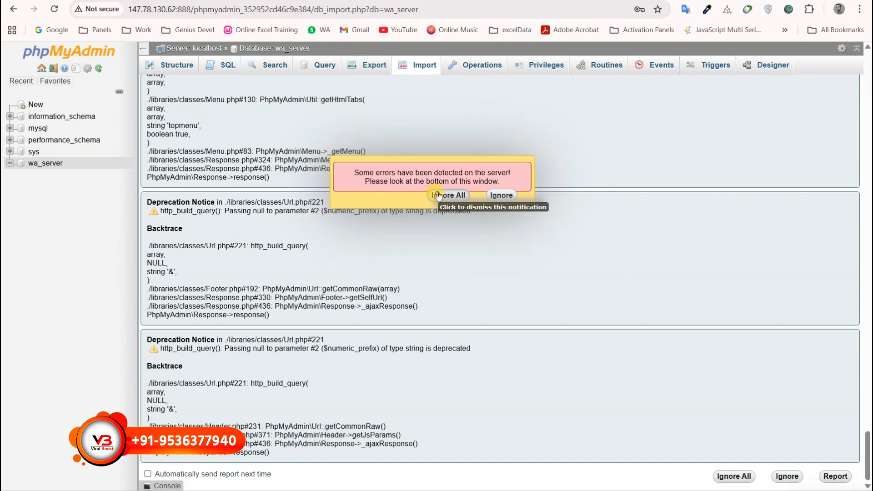
click(438, 195)
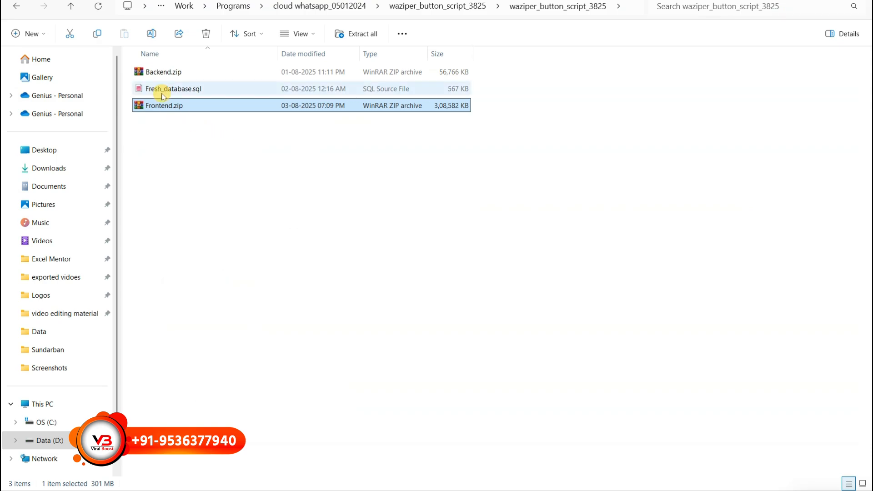
click(157, 91)
drag(158, 93, 486, 301)
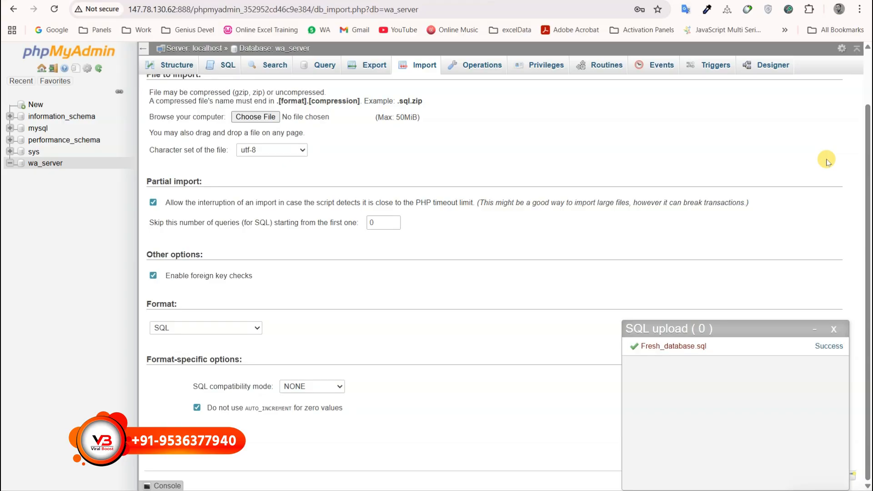
click(833, 333)
View wa_server's 68 imported tables and reload cloudibot.com to check it.
click(49, 167)
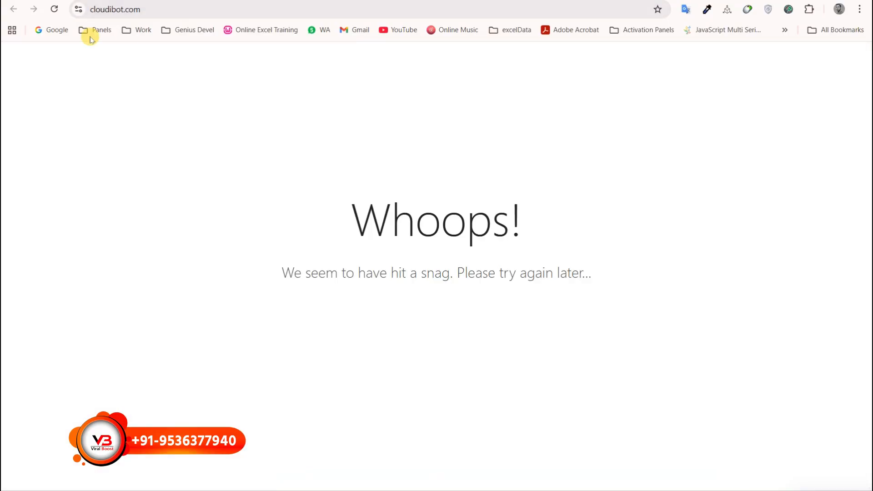
click(53, 11)
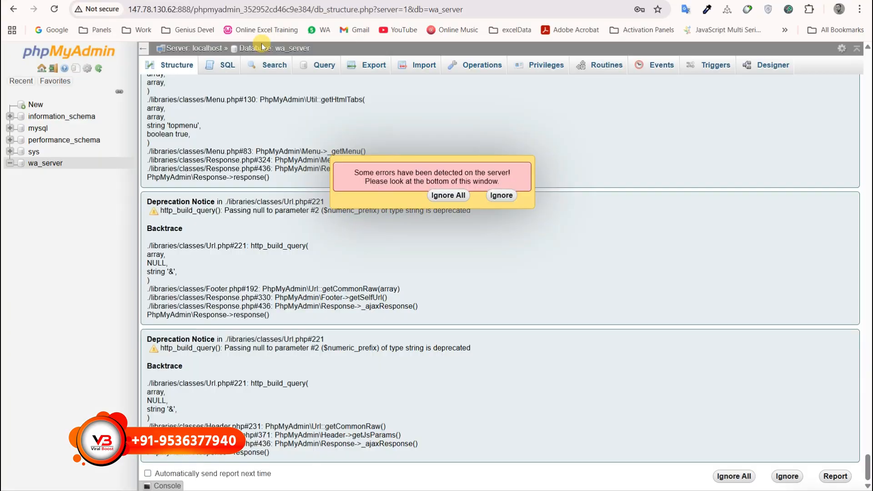
click(496, 195)
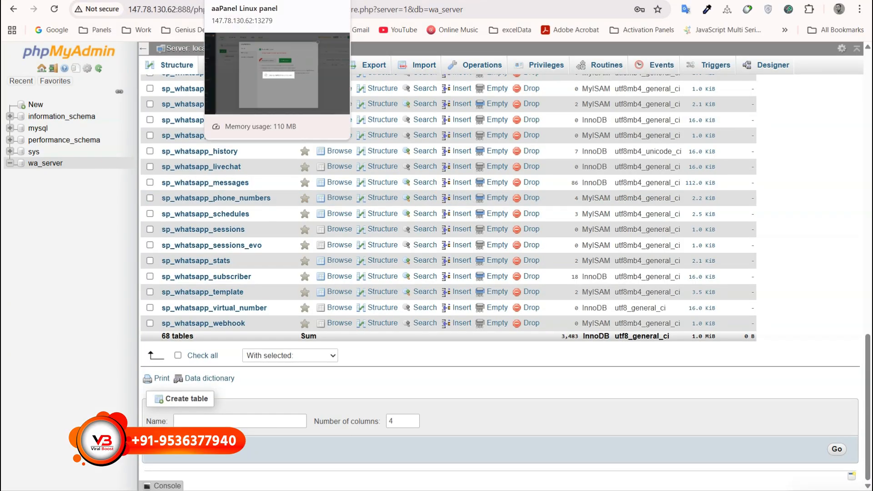
Review the .env database name, user and password lines, save, and reload cloudibot.com.
click(273, 0)
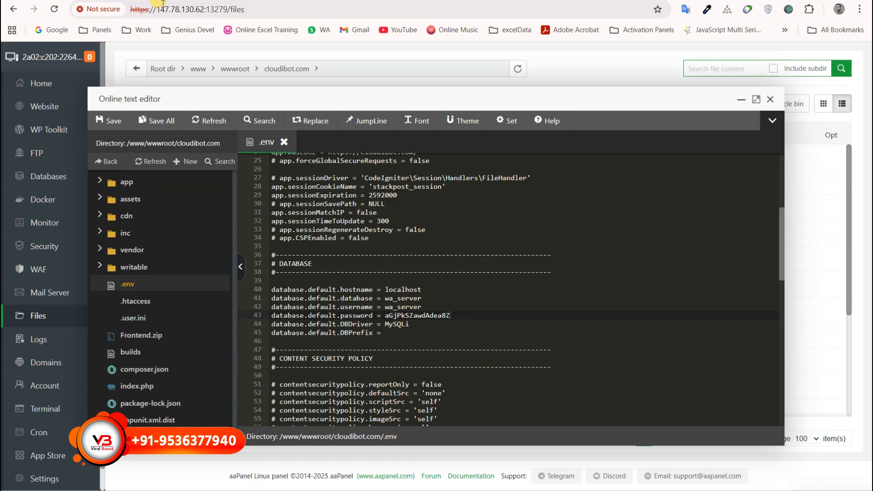
double_click(399, 298)
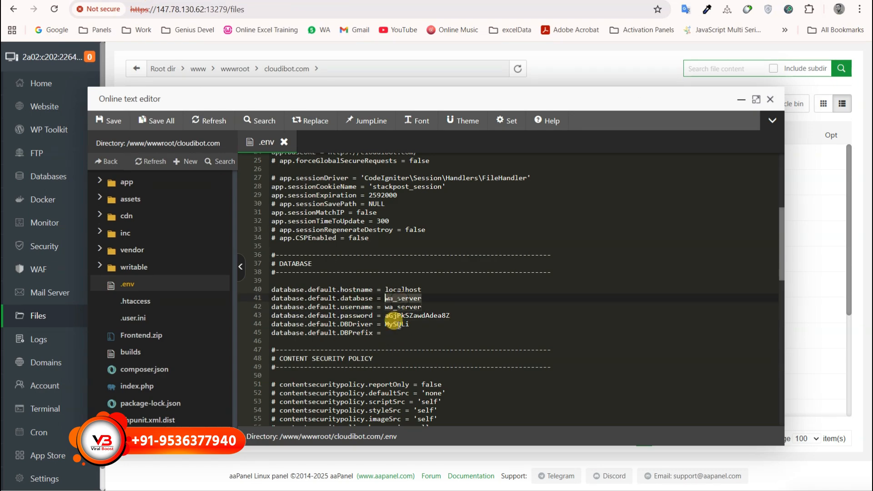
double_click(402, 306)
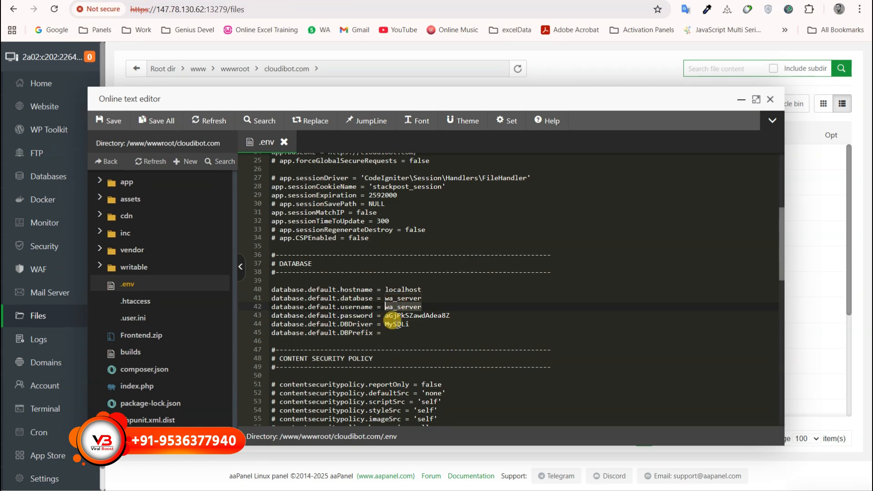
double_click(400, 316)
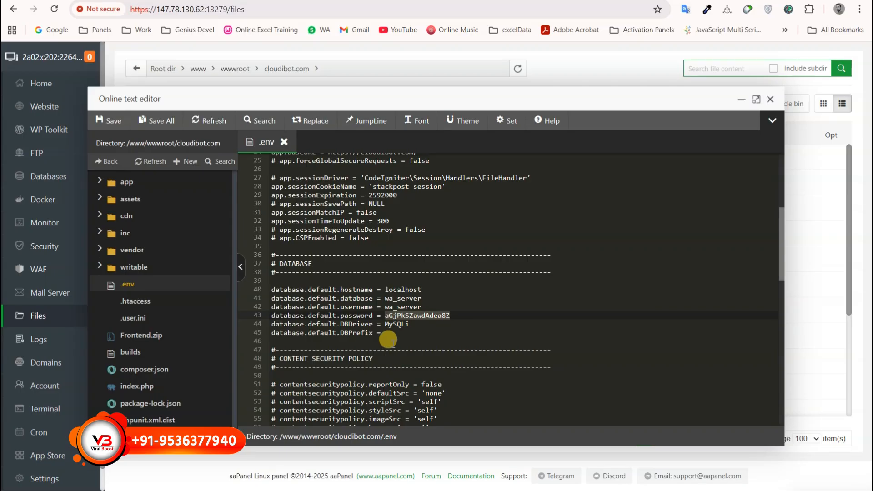
scroll(401, 262, up, 3)
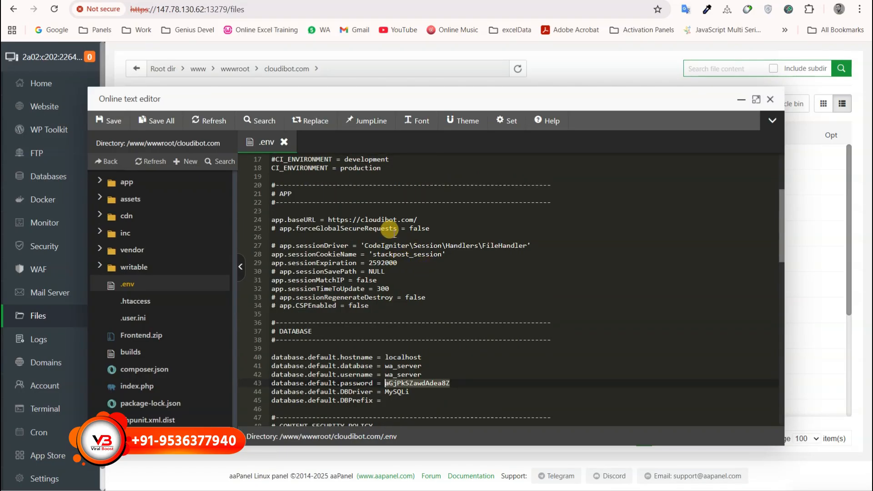
click(378, 220)
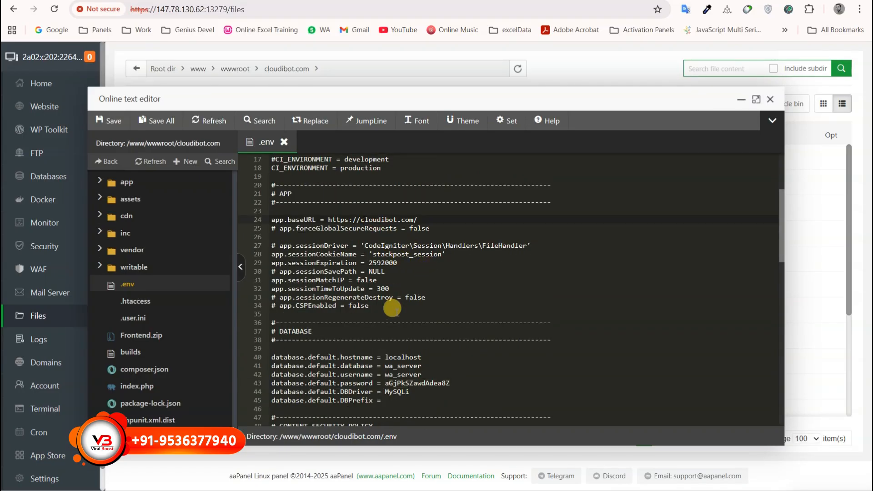
key(ctrl+s)
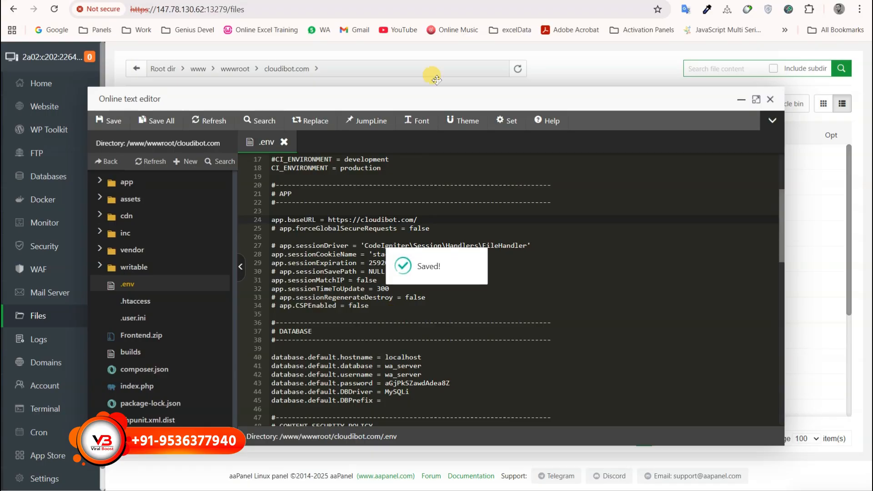
click(362, 1)
click(54, 14)
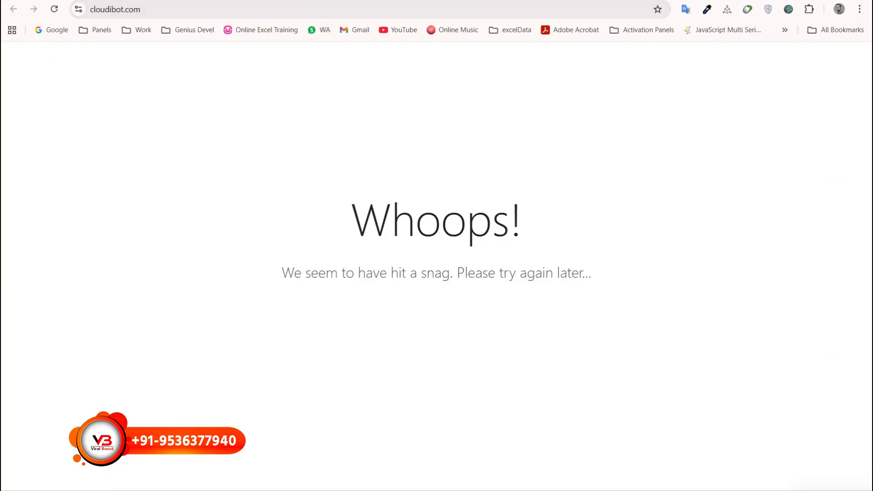
Restart the MySQL 5.7.44 service from aaPanel's App Store settings.
click(255, 1)
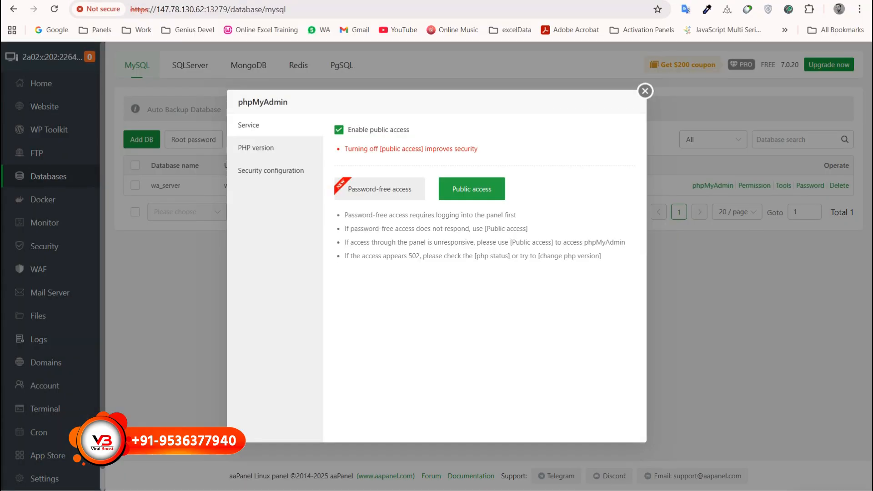
click(645, 91)
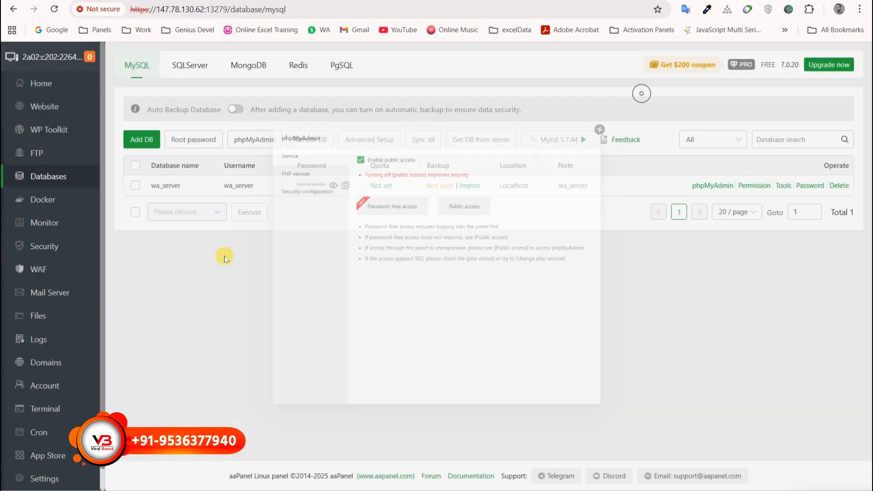
click(44, 454)
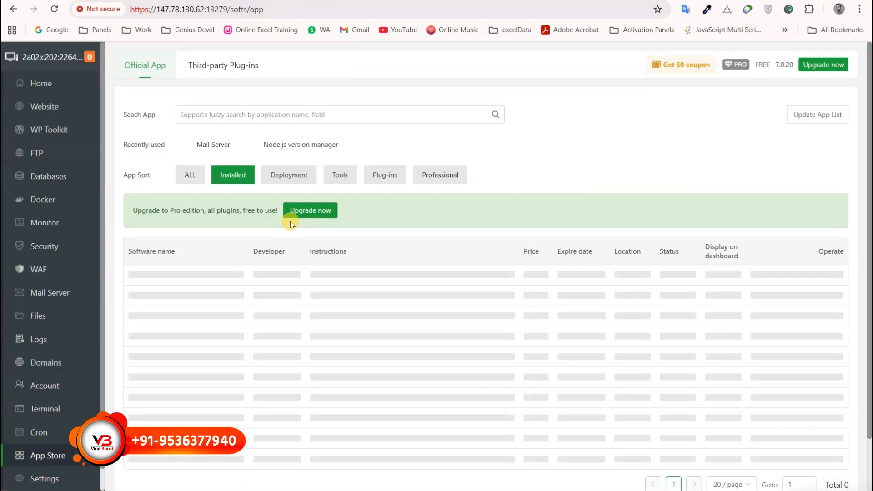
click(164, 295)
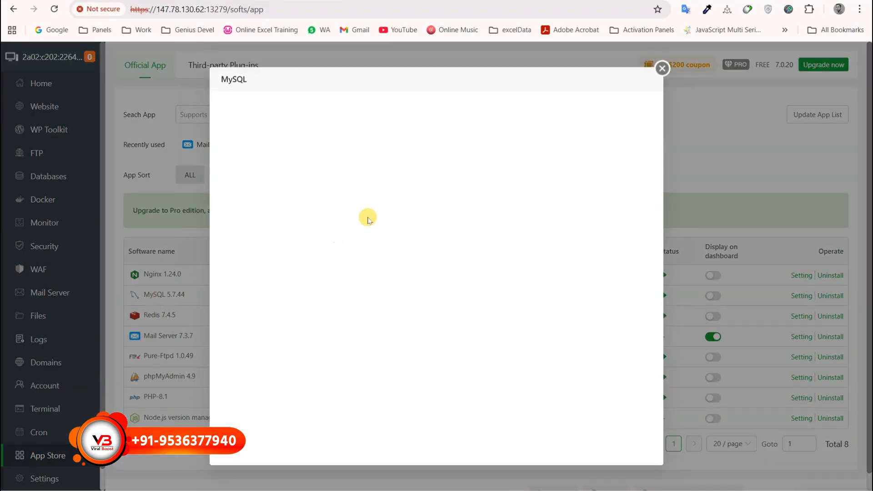
click(367, 127)
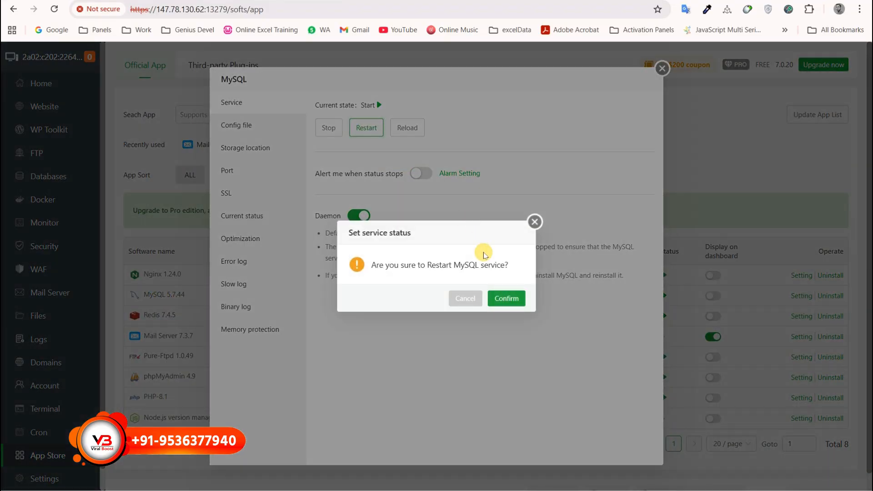
click(508, 299)
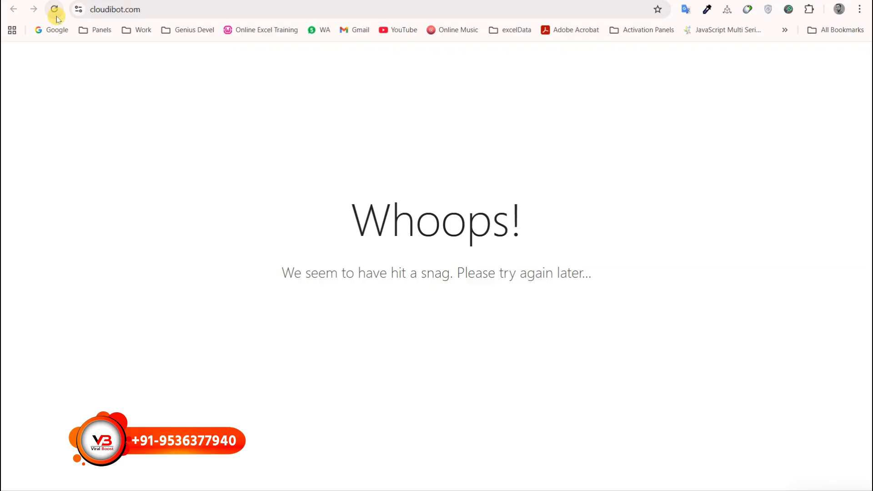
Reload cloudibot.com to see its homepage, then open the login page, which returns 404.
click(55, 13)
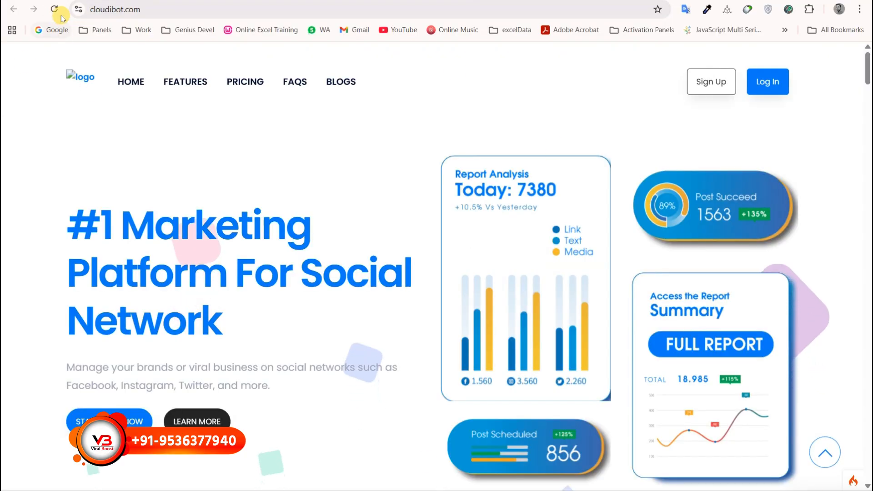
click(55, 10)
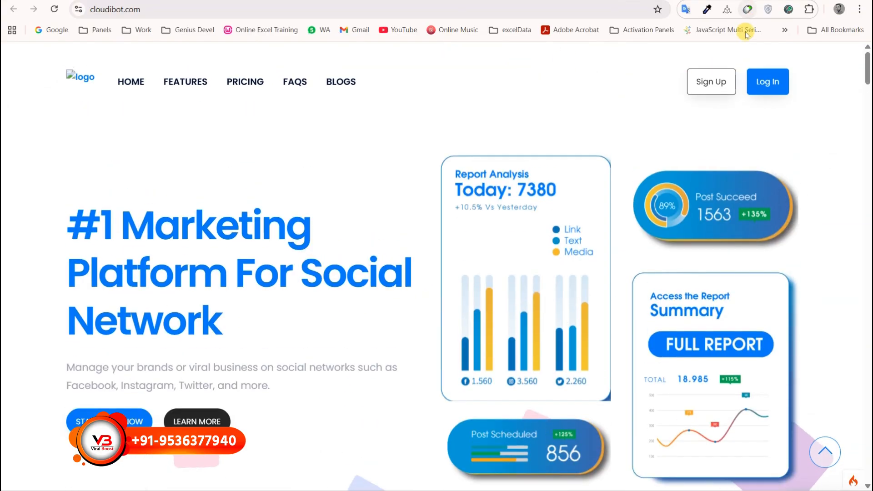
click(759, 91)
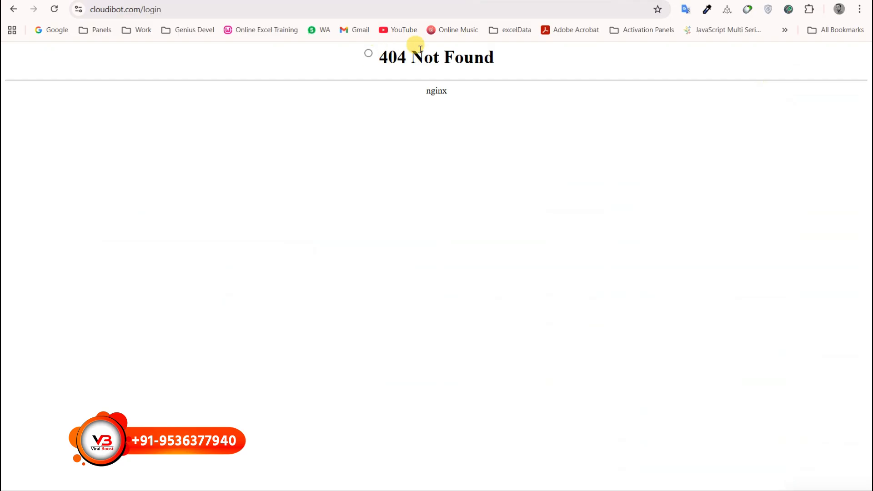
Copy the Step 2 nginx location / and location /install rules from the Word guide.
drag(367, 53, 509, 66)
key(alt+Tab)
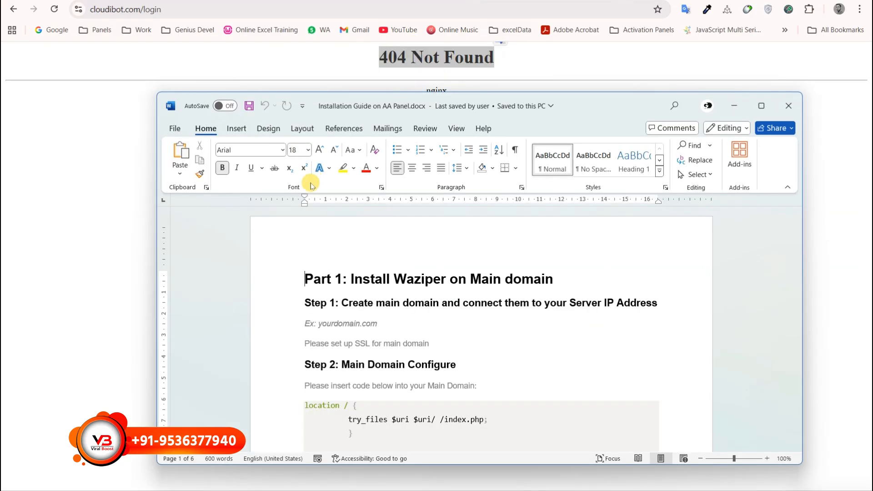
scroll(311, 328, down, 2)
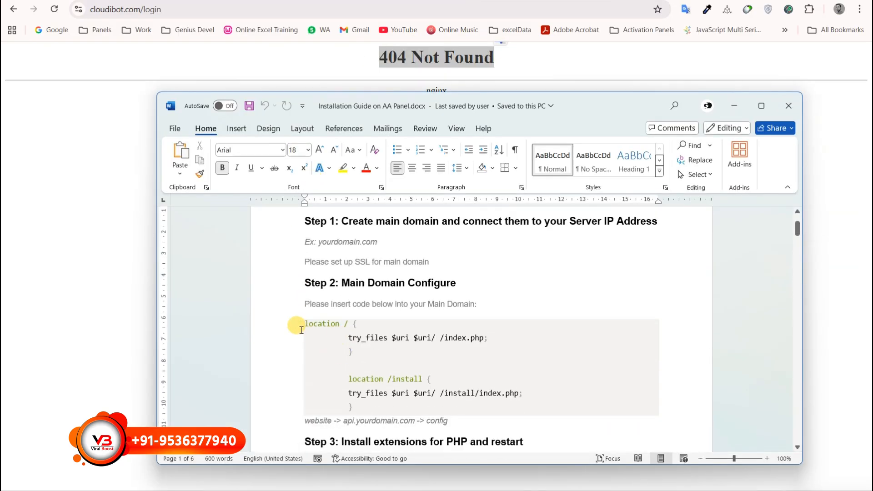
drag(305, 323, 374, 405)
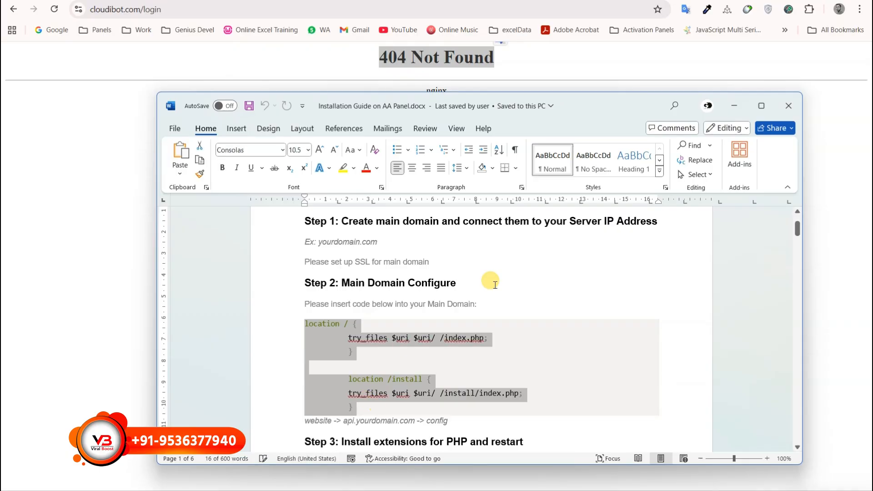
click(735, 106)
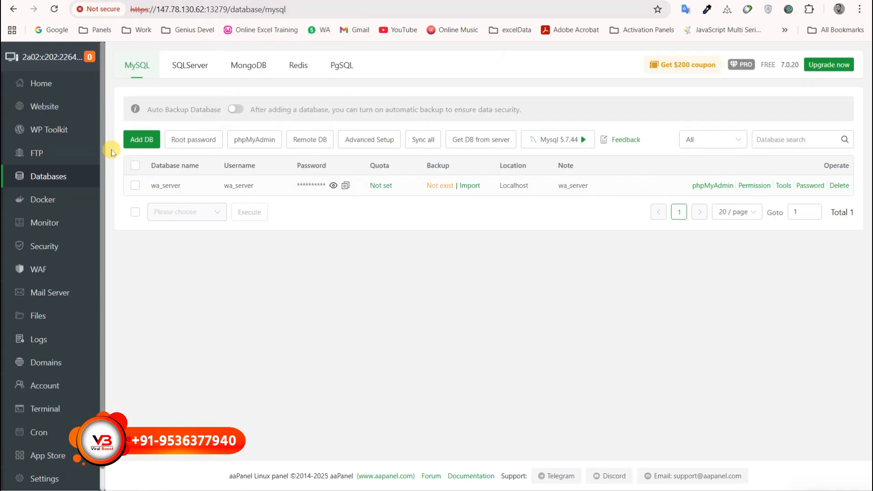
Paste the location / and /install rules after #ERROR-PAGE-END in cloudibot.com's nginx config and save it.
click(57, 106)
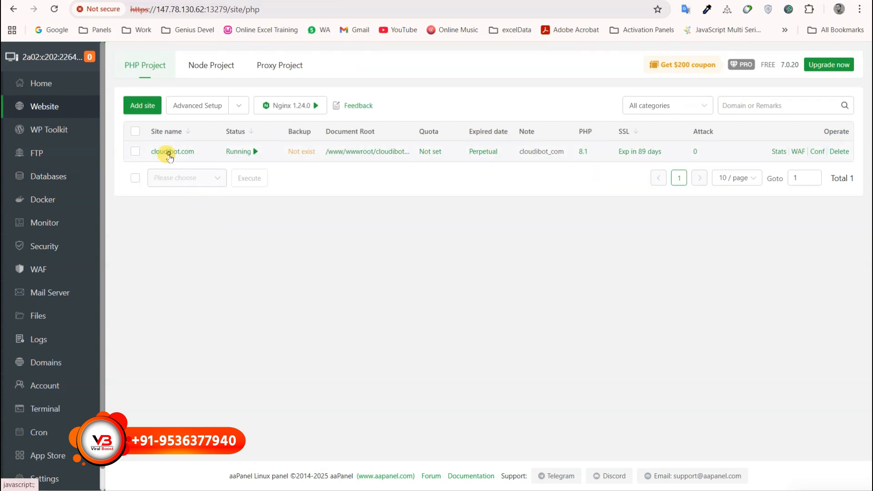
click(169, 153)
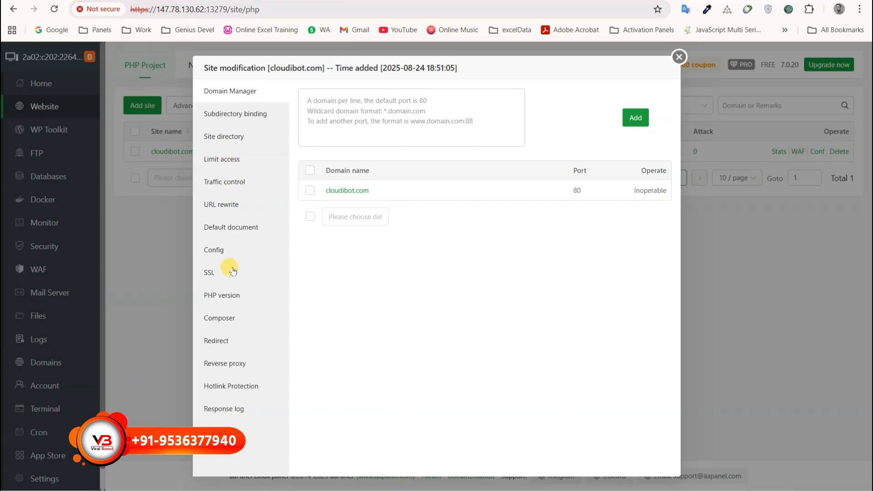
click(212, 258)
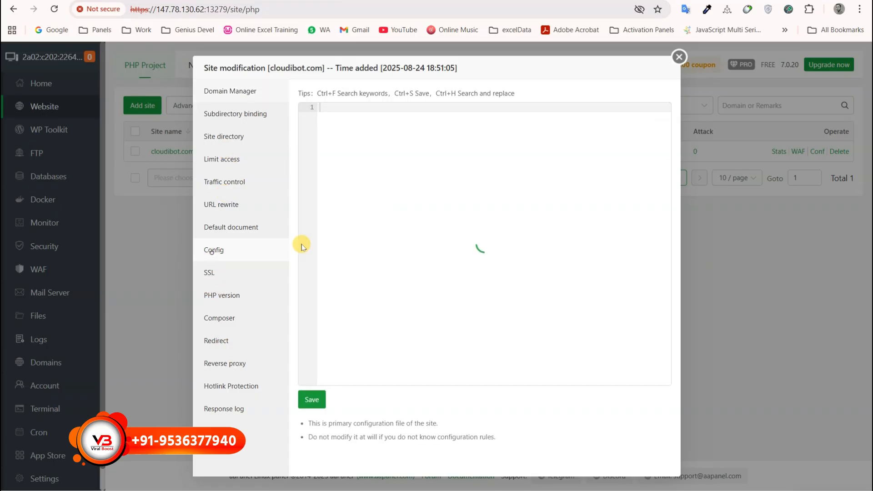
scroll(413, 300, down, 5)
click(371, 270)
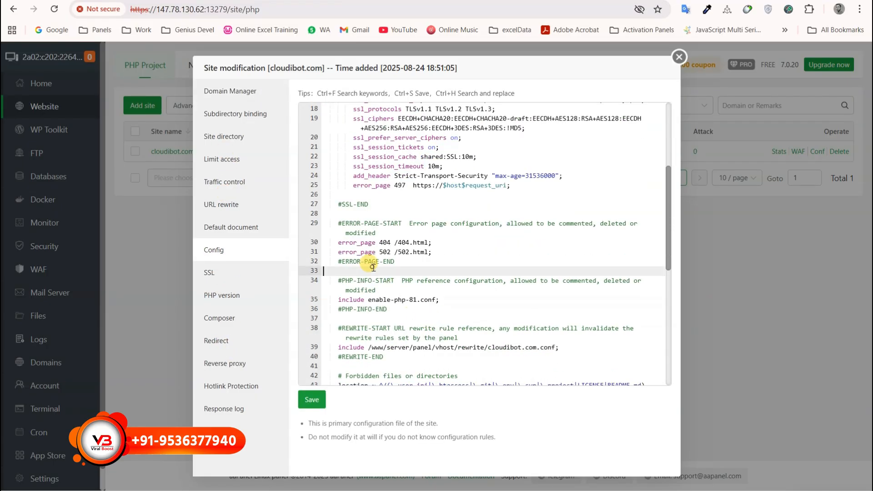
key(Return)
key(Return)
key(Return)
text(location / { 		try_files $uri $uri/ /index.php; 		}  		location /install { 		try_files $uri $uri/ /install/index.php; 		})
key(Return)
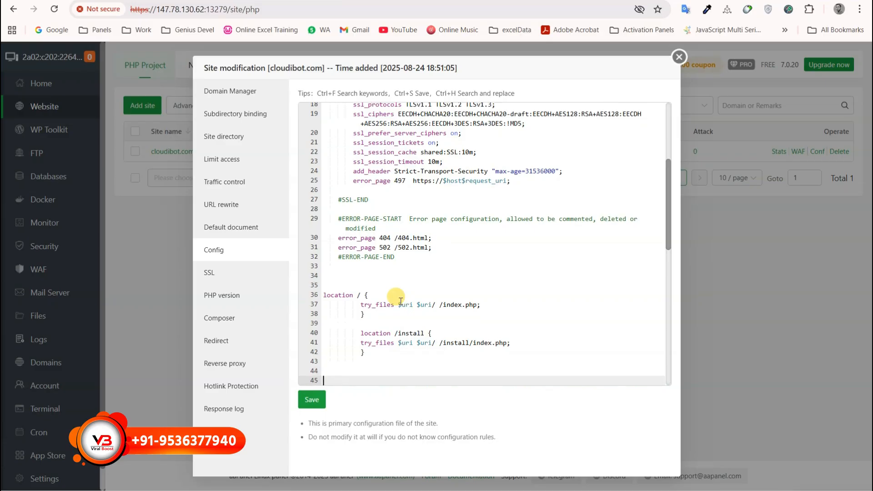
click(312, 402)
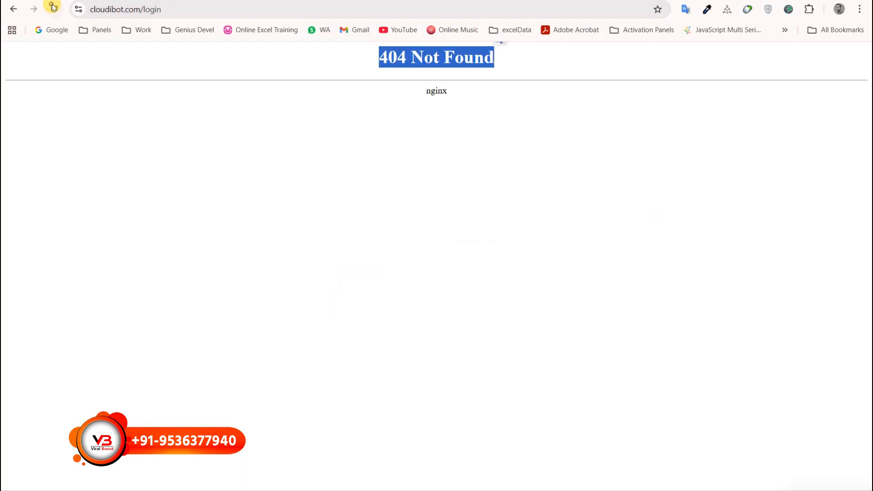
Reload the cloudibot.com login page and sign in with the admin username and password.
click(53, 8)
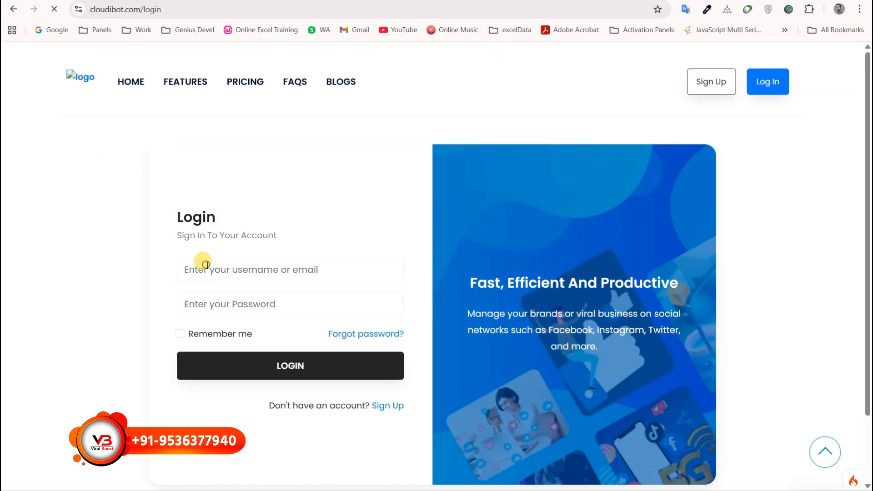
click(205, 265)
text(sysa)
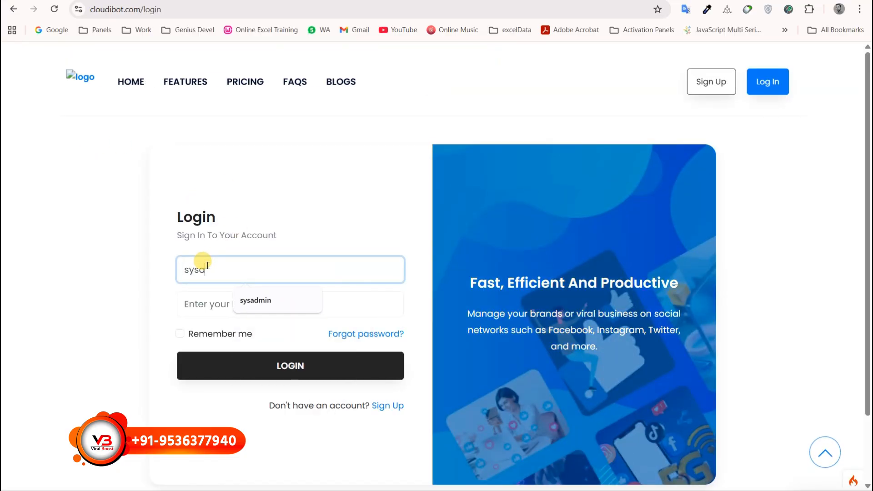
text(dmin)
key(Tab)
text(1234)
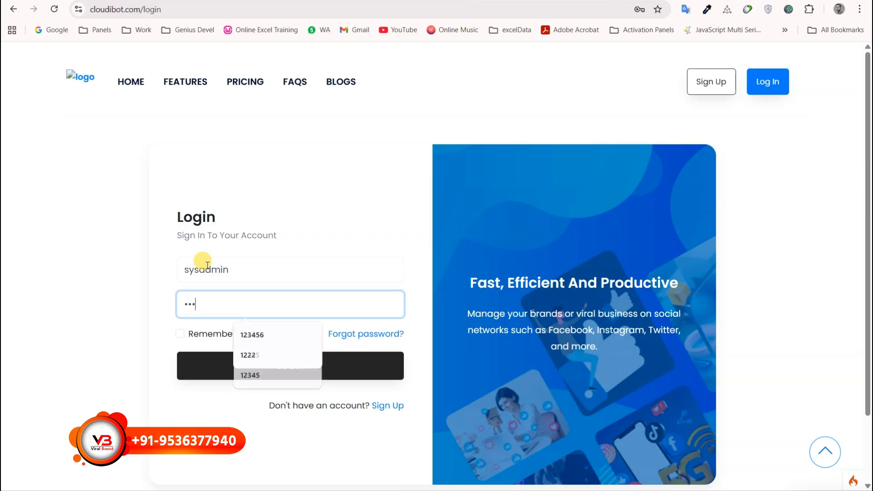
text(56)
click(254, 376)
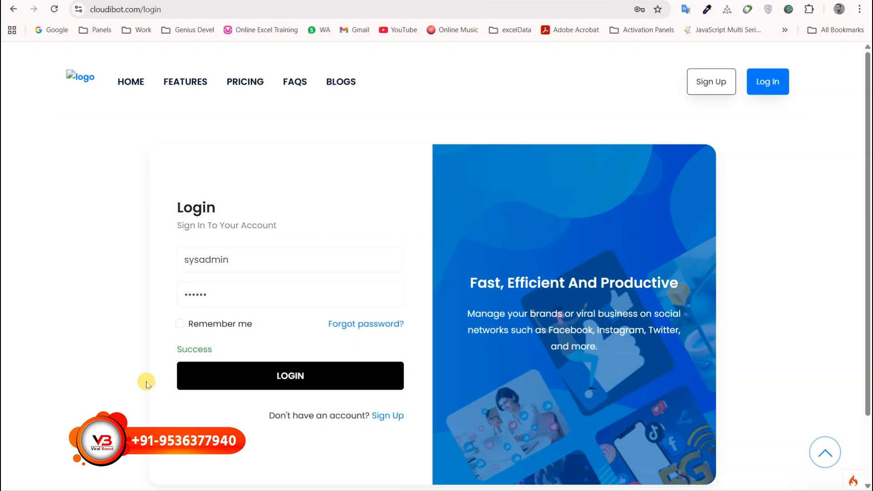
Open the WhatsApp section and start adding an account, which cannot reach the WhatsApp server.
drag(187, 349, 221, 410)
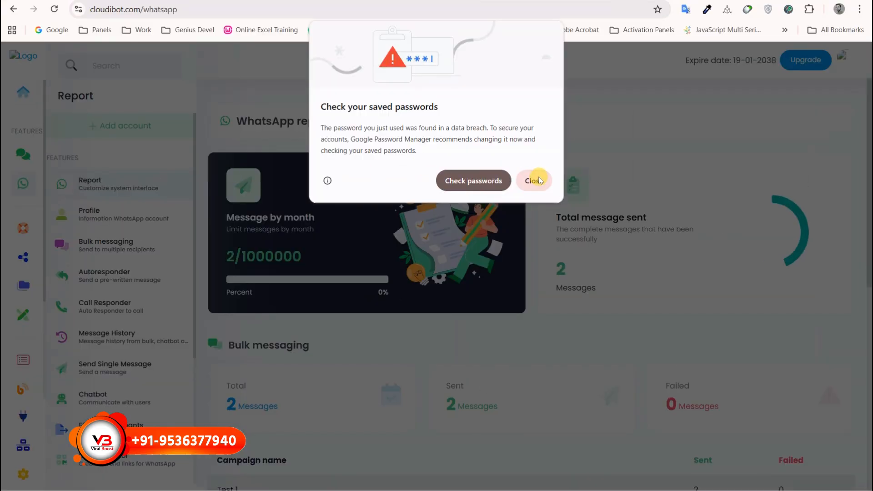
click(530, 181)
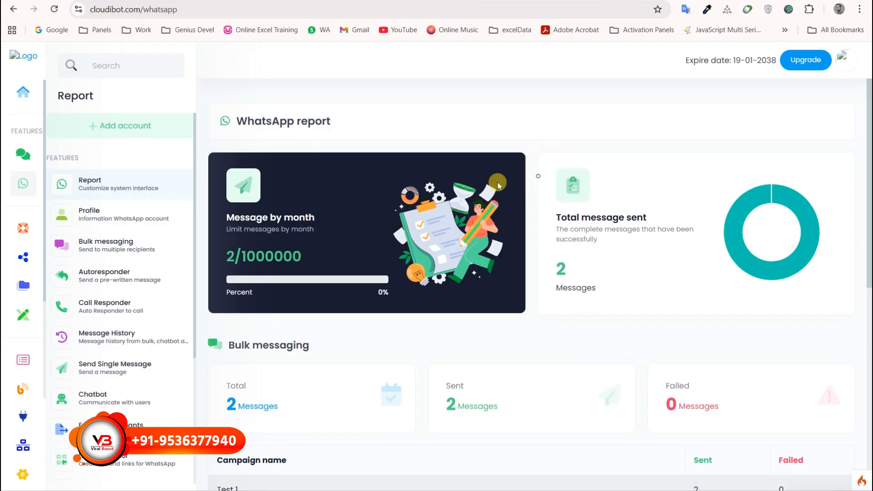
click(118, 126)
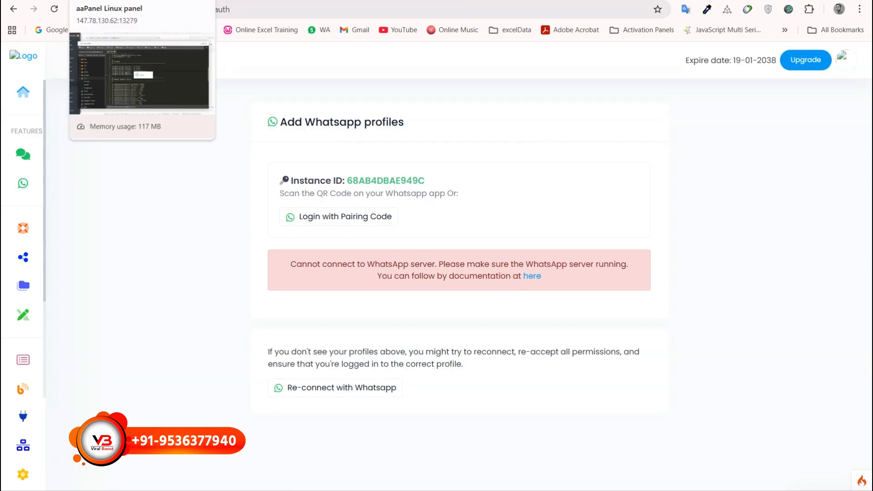
Close cloudibot.com's settings and start a new site with server.cloudibot.com pasted from the notes as its domain.
click(200, 0)
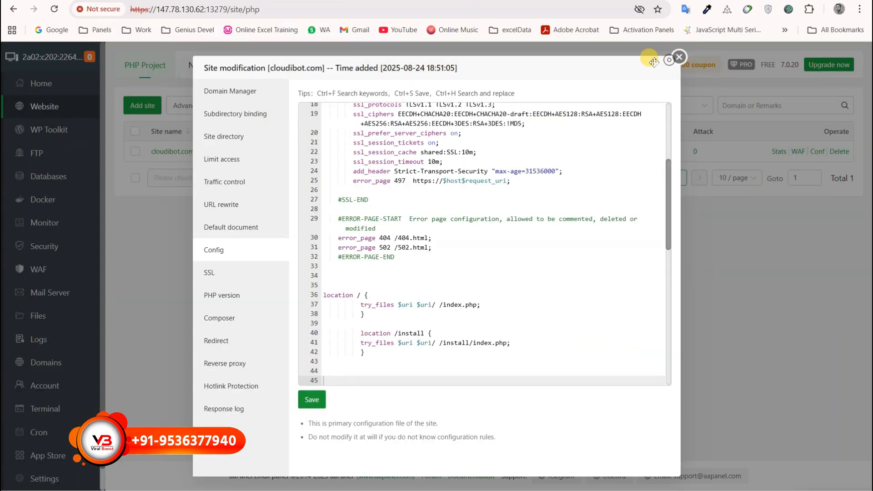
click(681, 59)
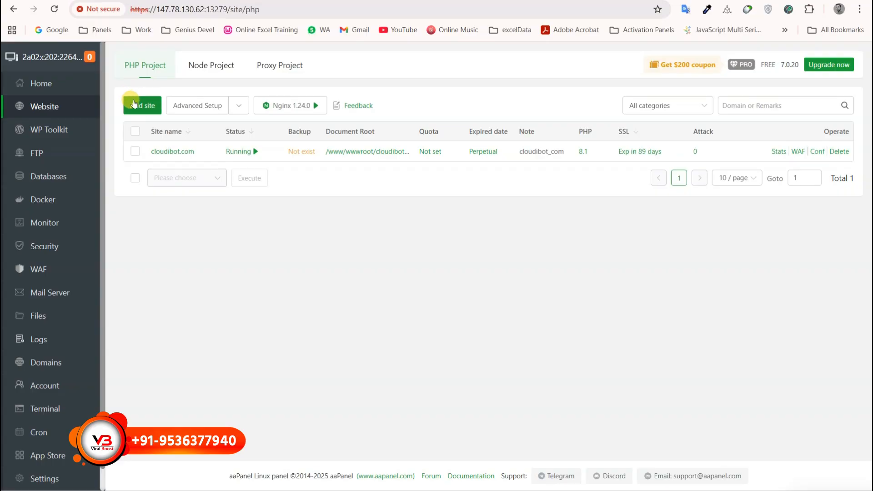
click(133, 103)
click(396, 191)
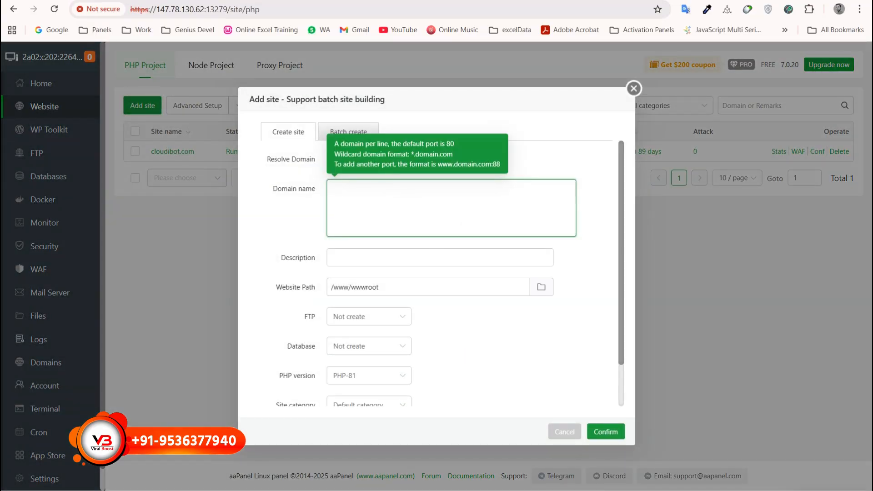
click(526, 483)
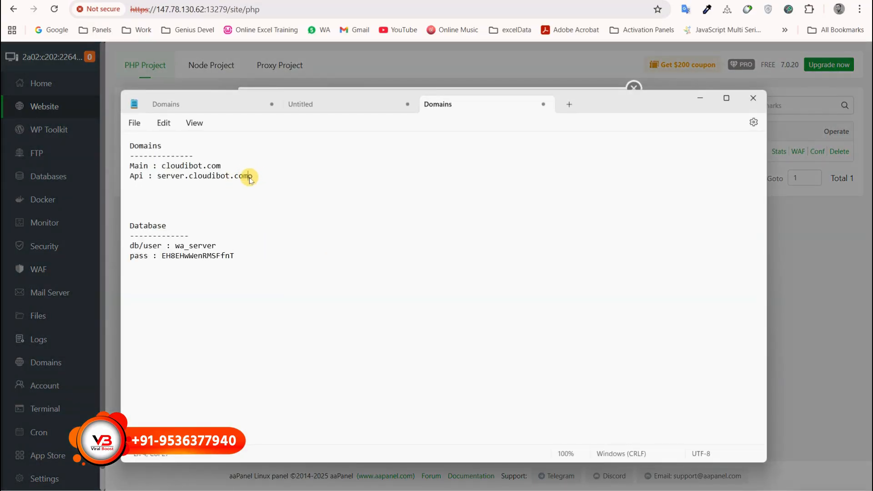
drag(250, 179, 163, 176)
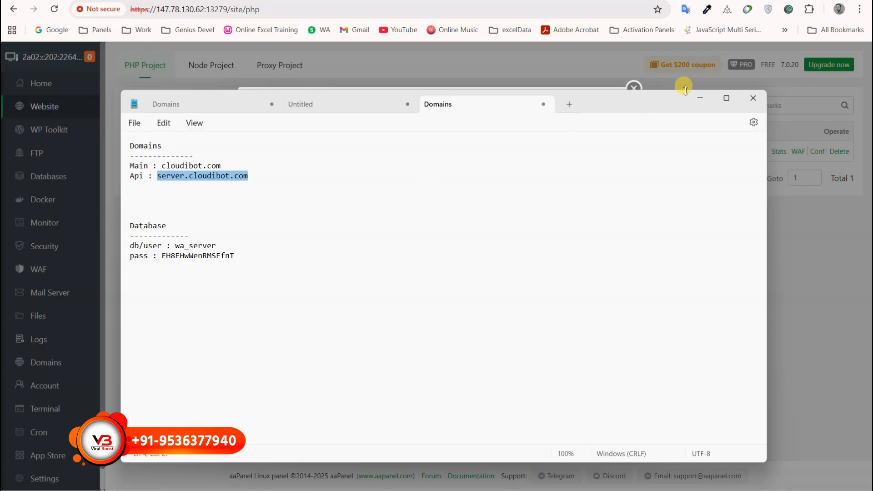
click(700, 97)
text(server.cloudibot.com)
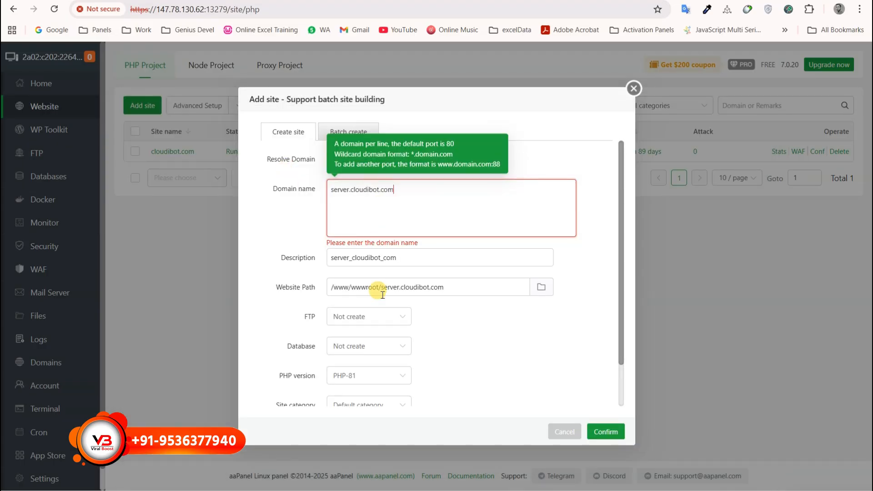
scroll(560, 406, down, 1)
Create the server.cloudibot.com site and apply a Let's Encrypt certificate for all its domains.
click(600, 431)
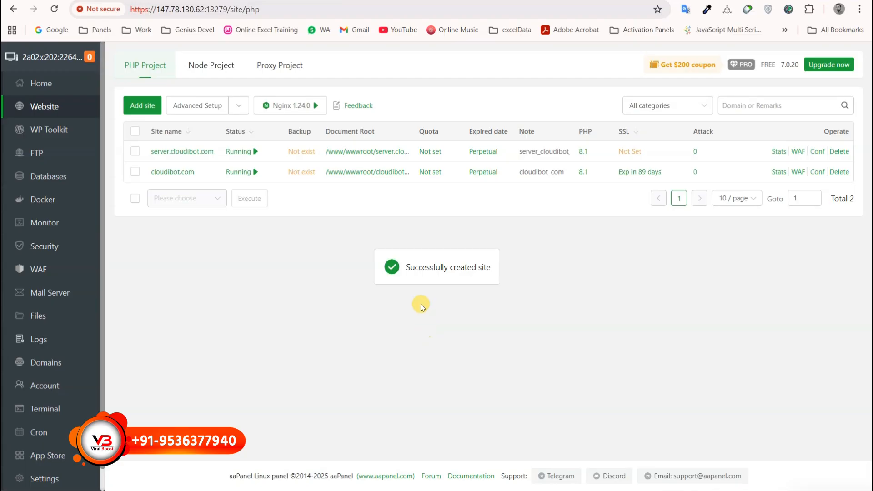
click(633, 151)
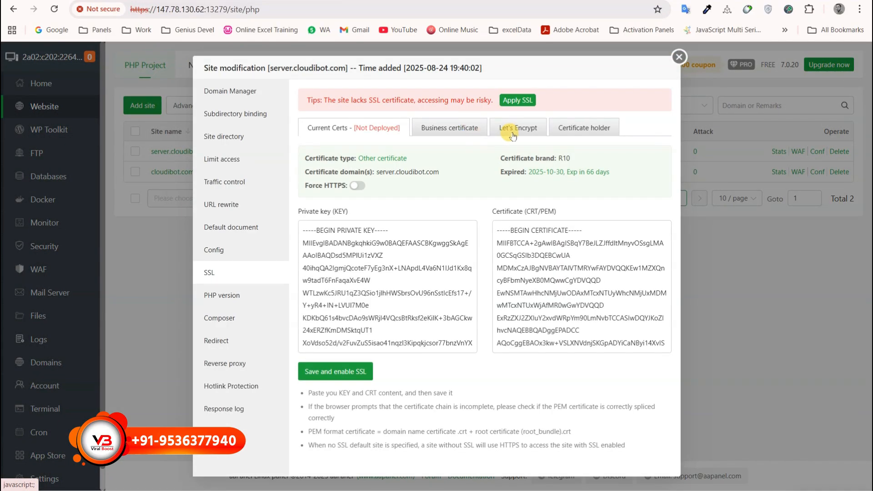
click(513, 136)
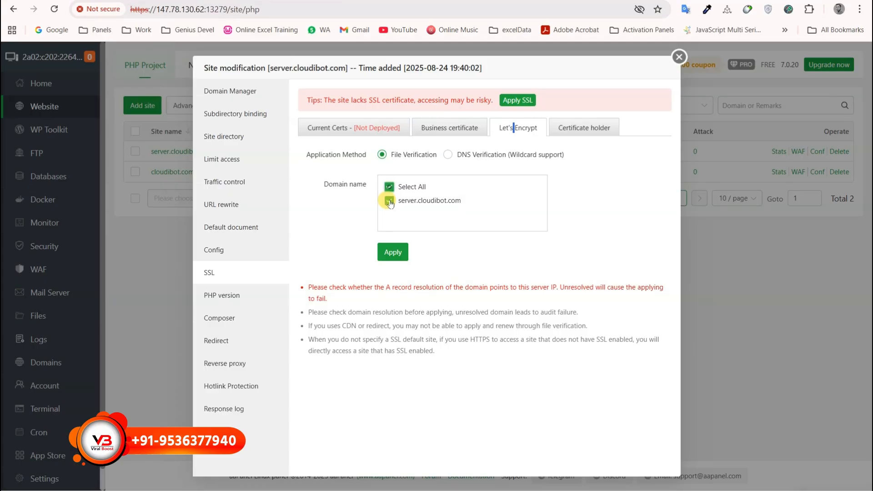
click(390, 204)
click(389, 187)
click(393, 252)
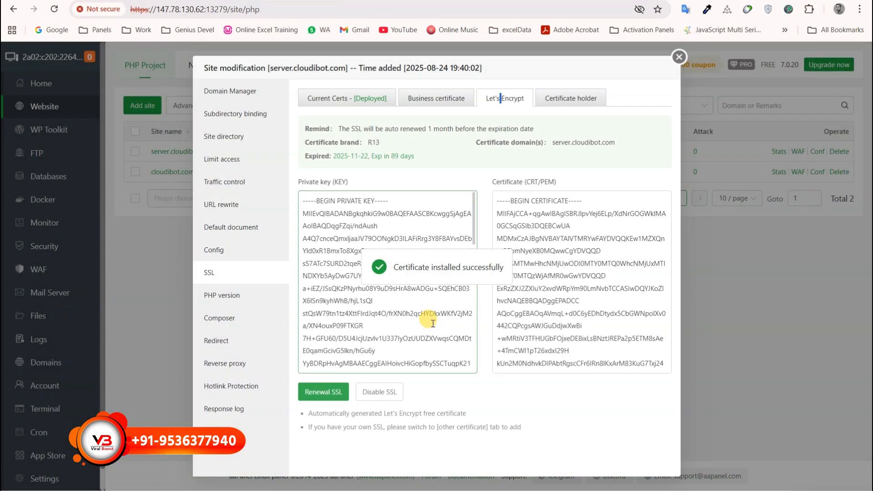
Turn on Force HTTPS for the site's current certificate and close its settings.
click(319, 101)
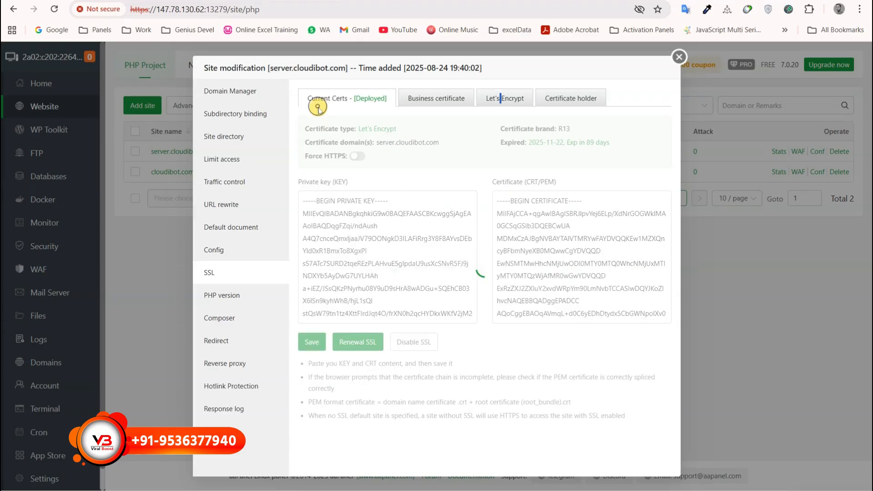
click(357, 156)
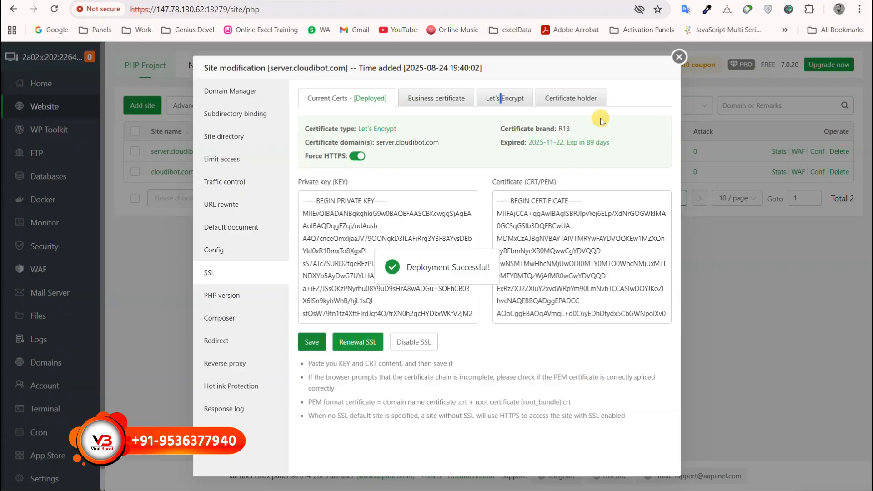
click(679, 58)
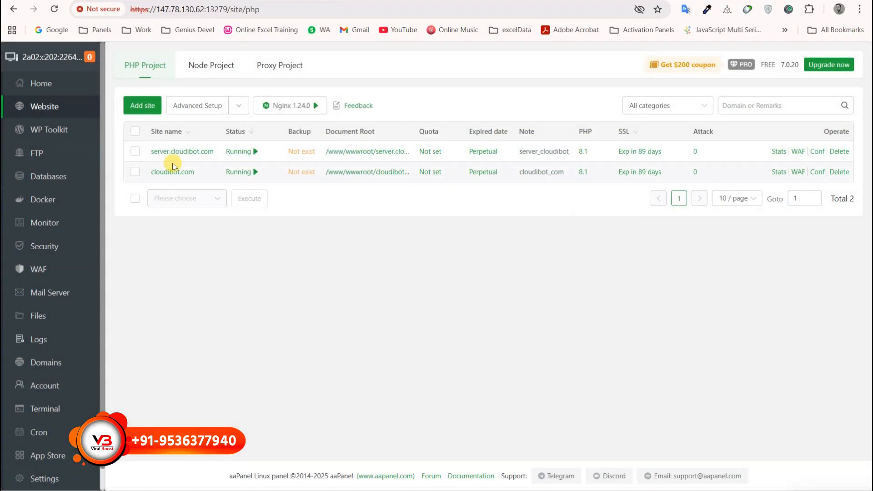
Open server.cloudibot.com from its Domain Manager and confirm the HTTPS 'site is created successfully' page.
click(167, 157)
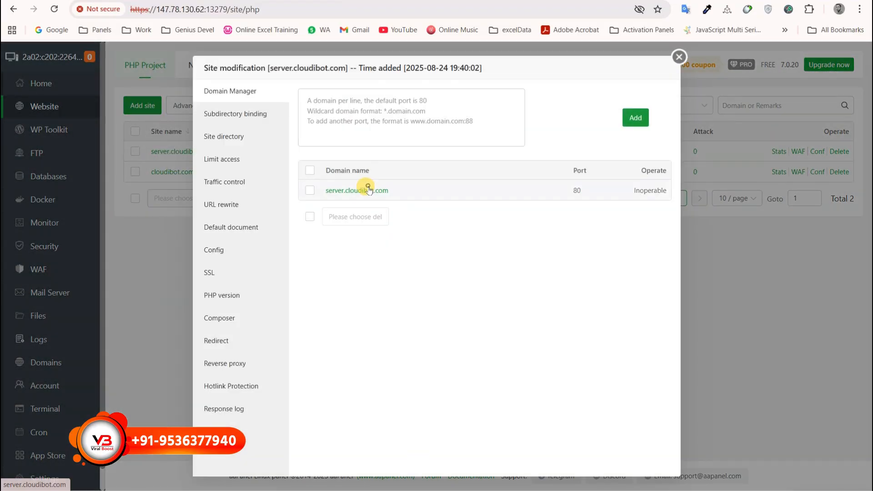
click(371, 189)
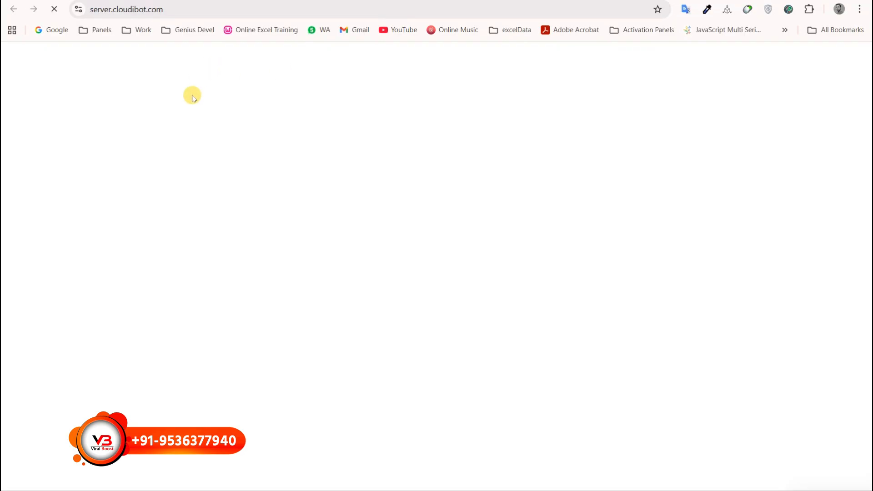
drag(175, 163, 365, 224)
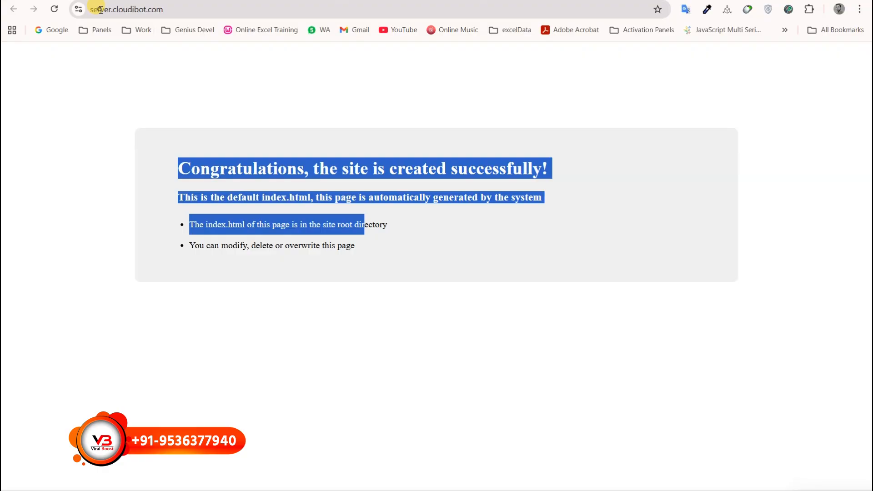
click(121, 9)
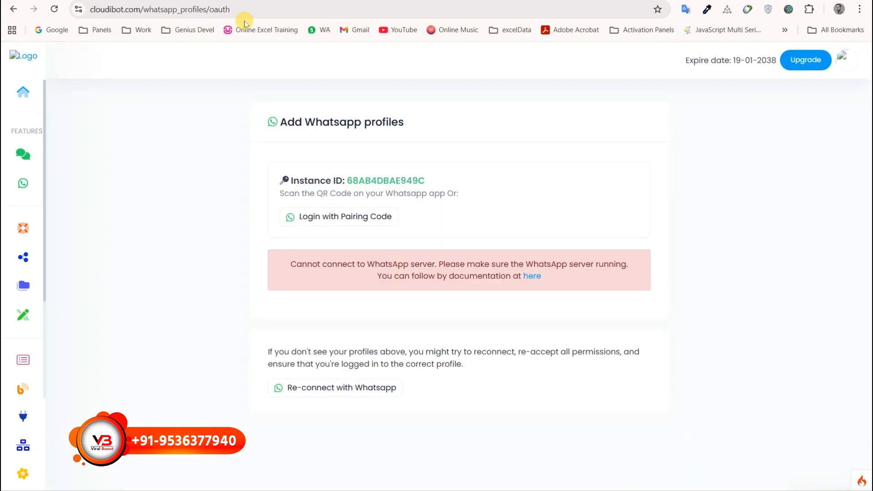
drag(89, 12, 149, 14)
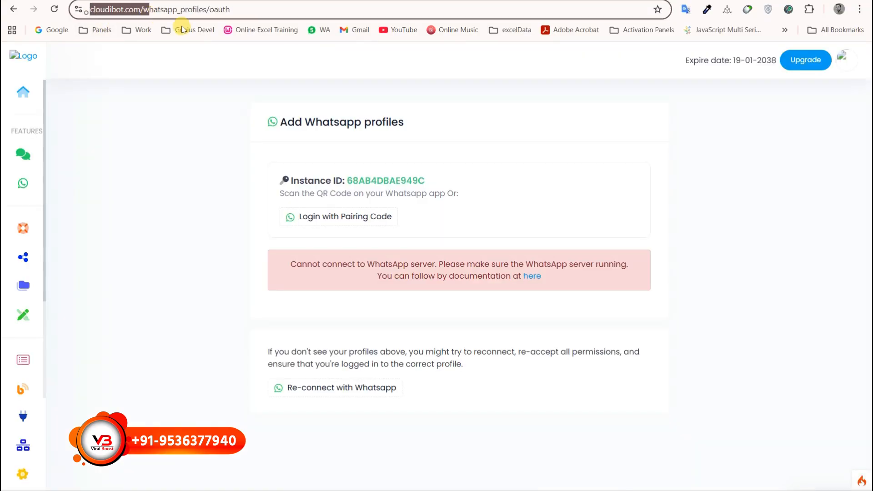
click(117, 222)
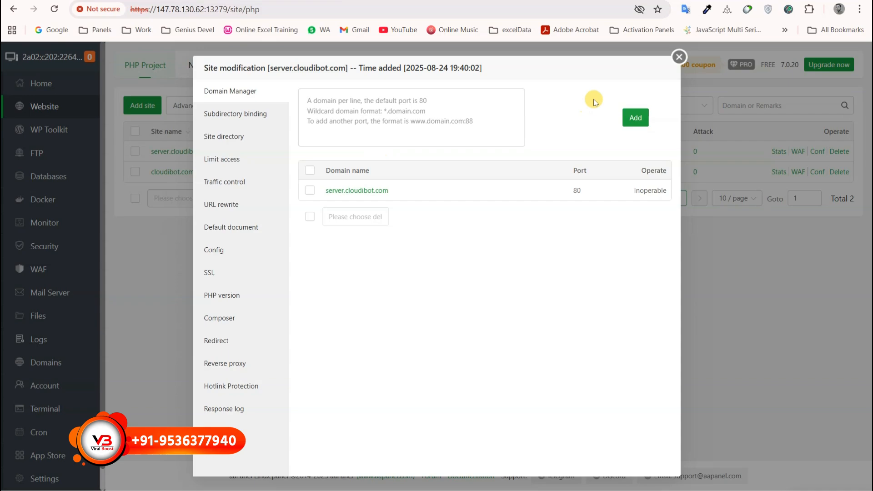
Close the server.cloudibot.com settings, dismiss the INIT_CSRF_ERR notice, and close the .env editor.
click(679, 57)
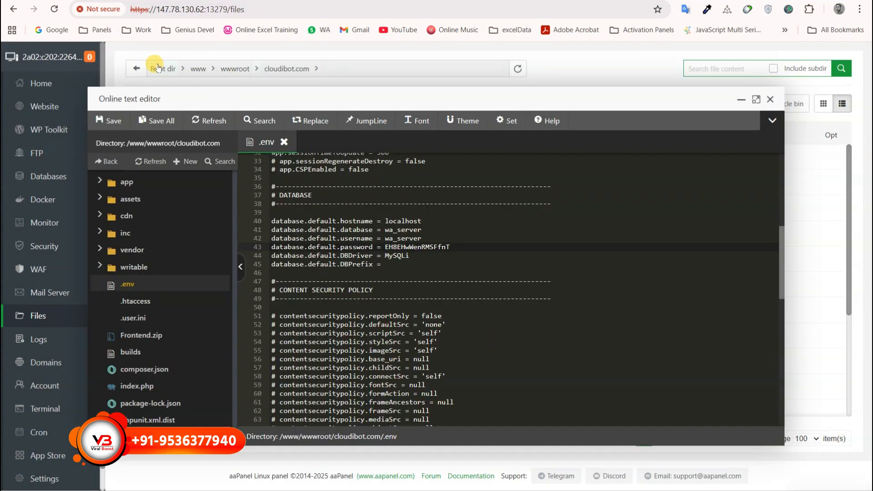
click(156, 69)
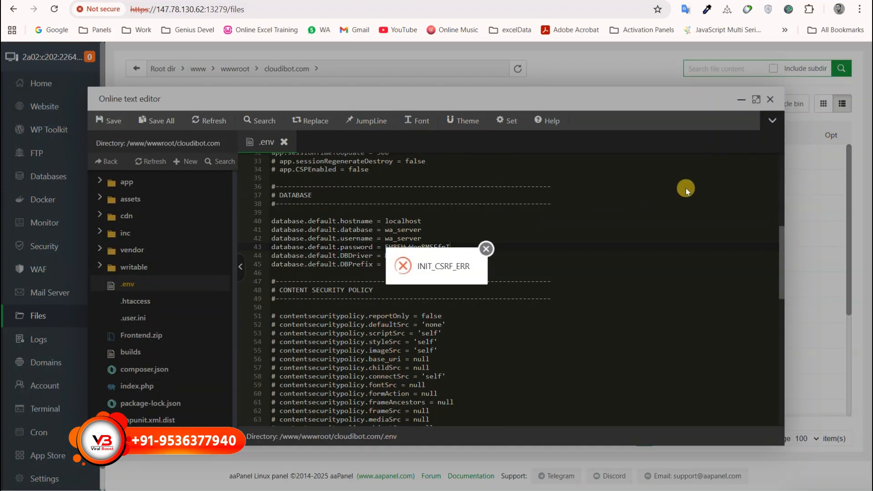
click(486, 248)
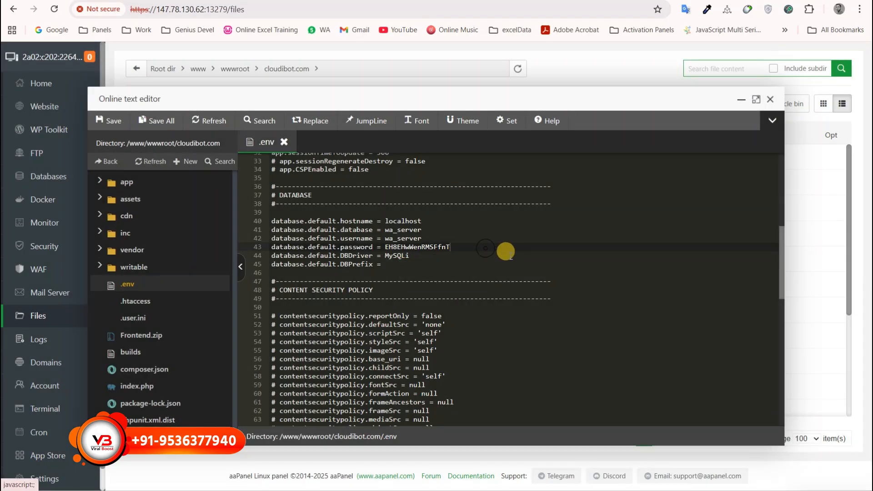
click(771, 99)
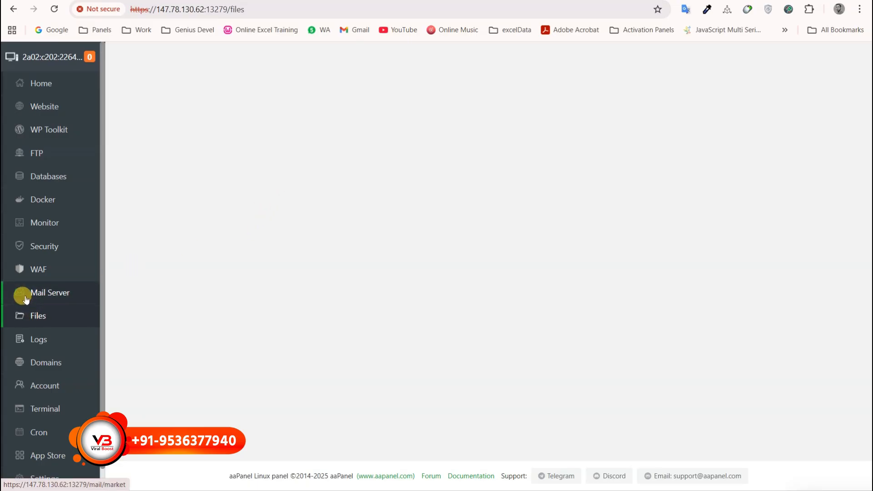
Reload the file manager and open the /root directory.
click(31, 315)
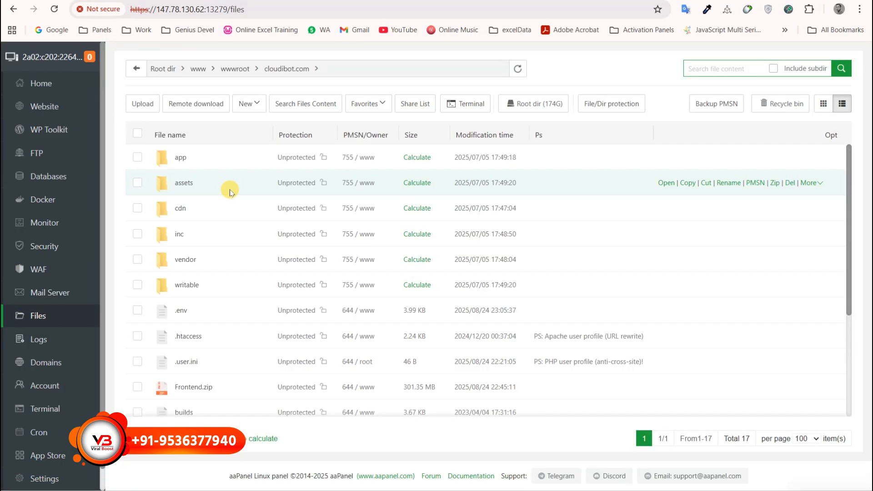
click(162, 70)
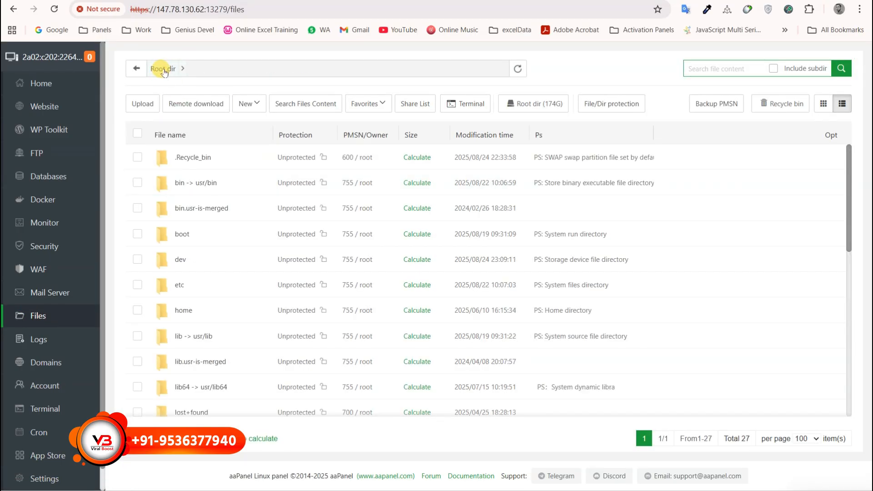
scroll(184, 309, down, 6)
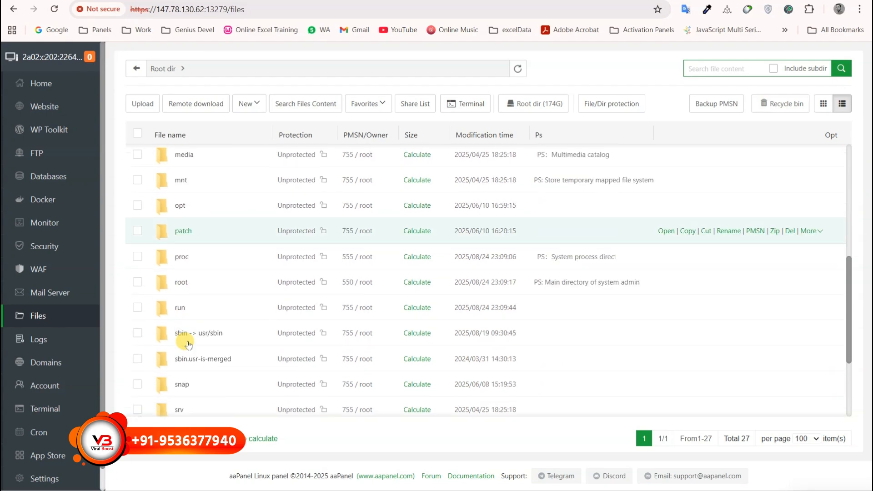
click(181, 283)
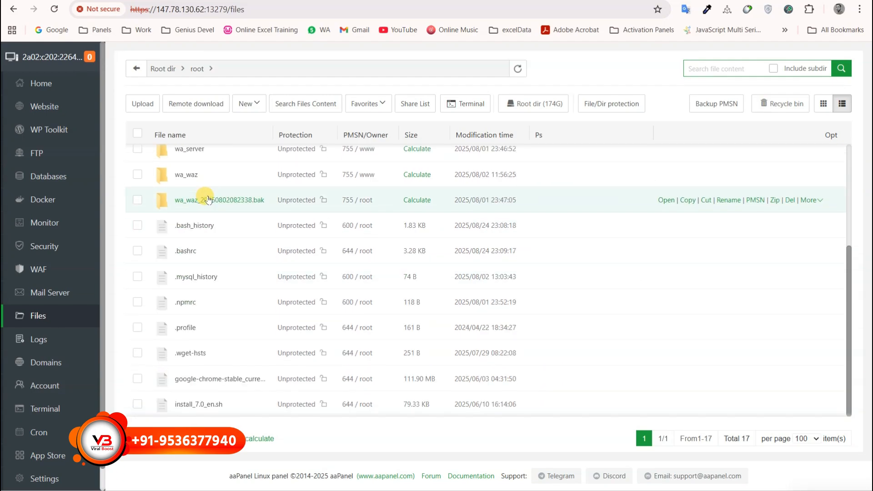
scroll(193, 192, up, 2)
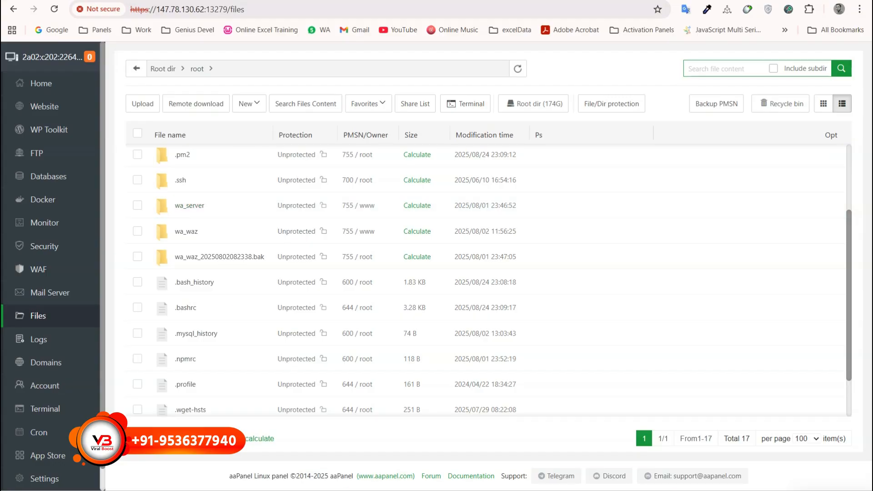
Create a new folder named wa_server inside /root and open it.
click(248, 103)
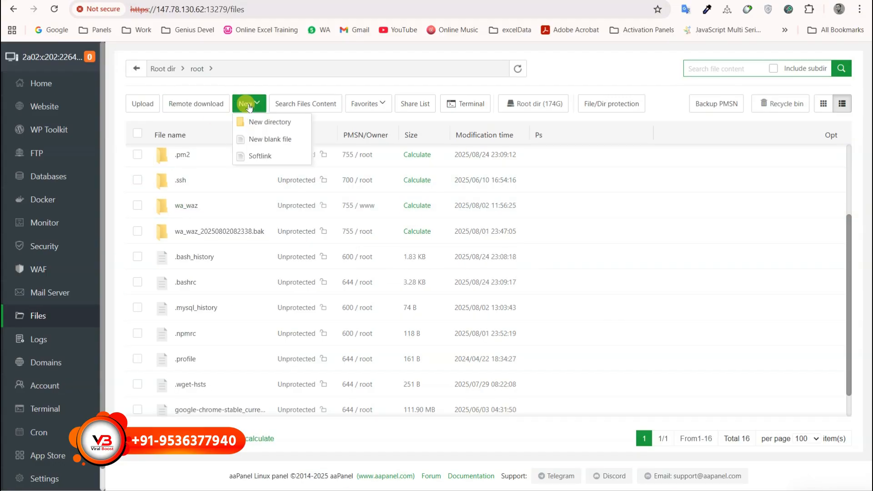
click(263, 123)
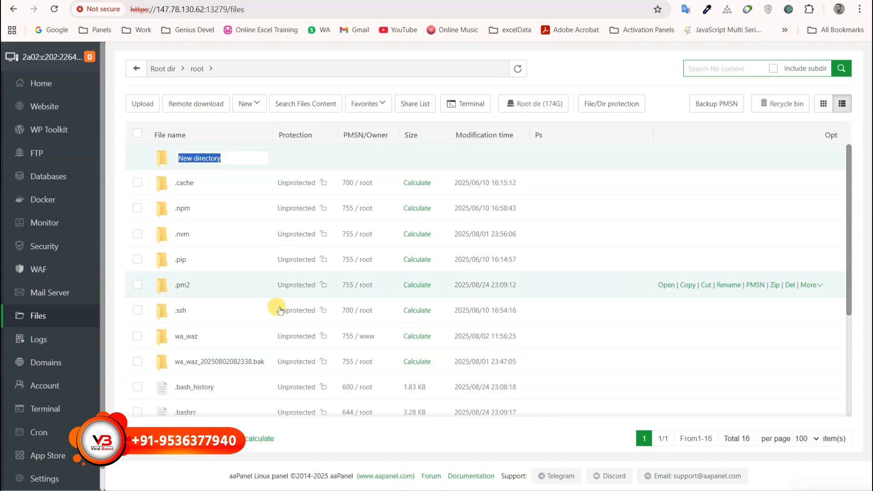
text(wa_server)
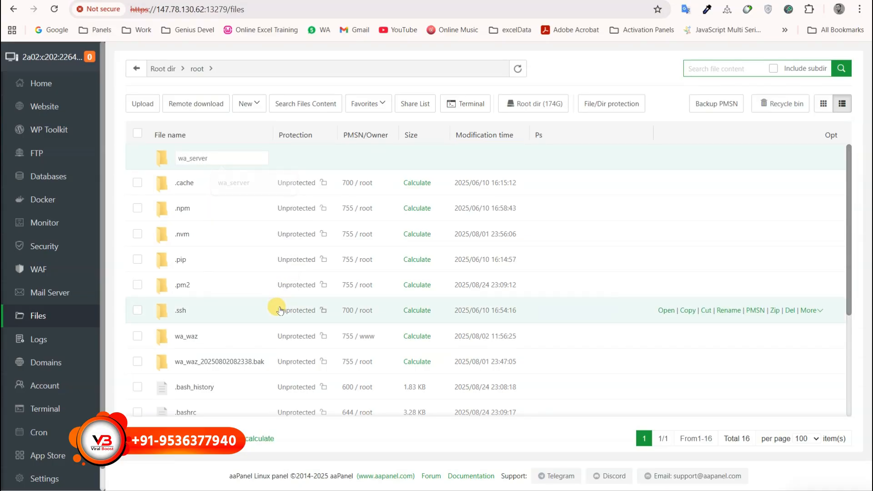
key(Return)
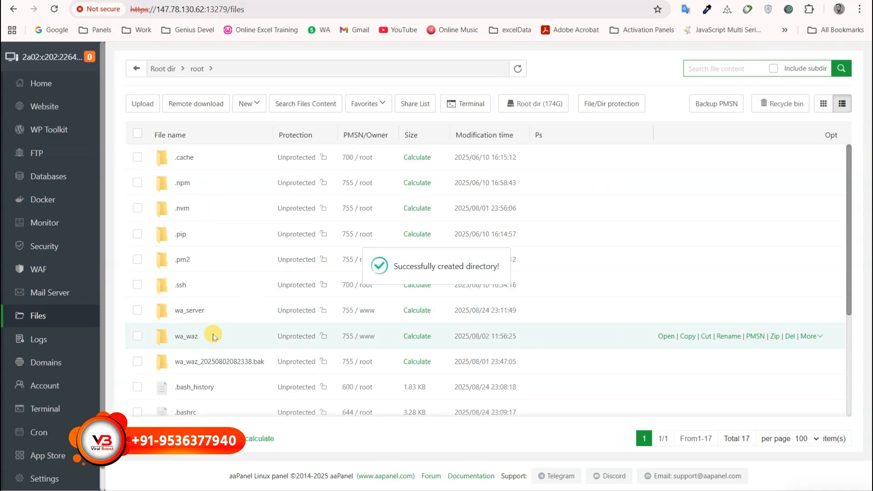
click(186, 312)
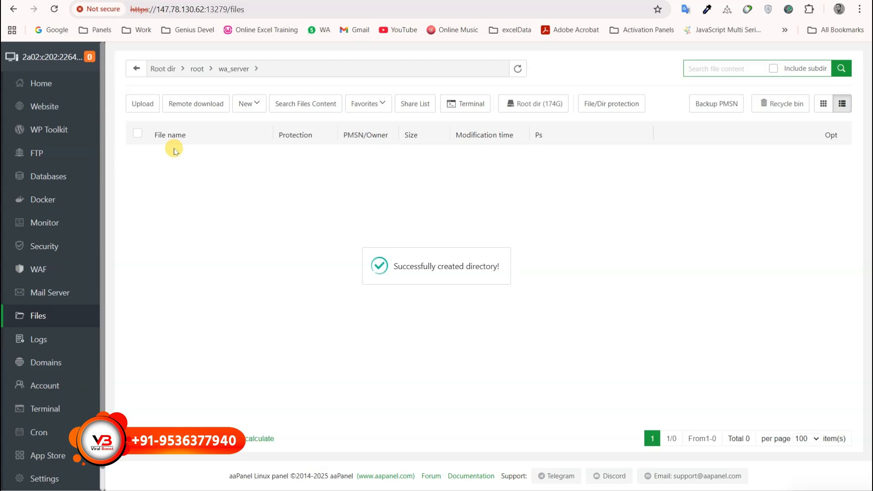
Upload Backend.zip from File Explorer into wa_server and close the finished upload window.
click(142, 104)
click(492, 489)
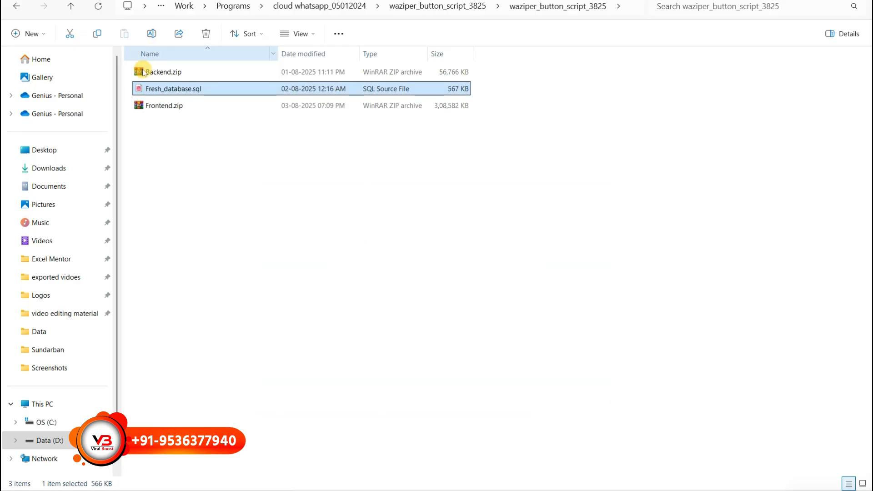
click(178, 73)
drag(179, 74, 417, 305)
click(609, 416)
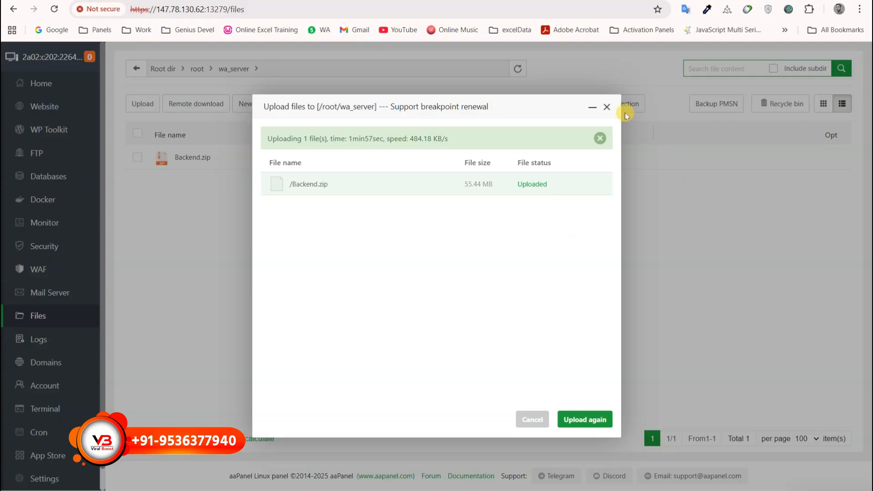
click(608, 107)
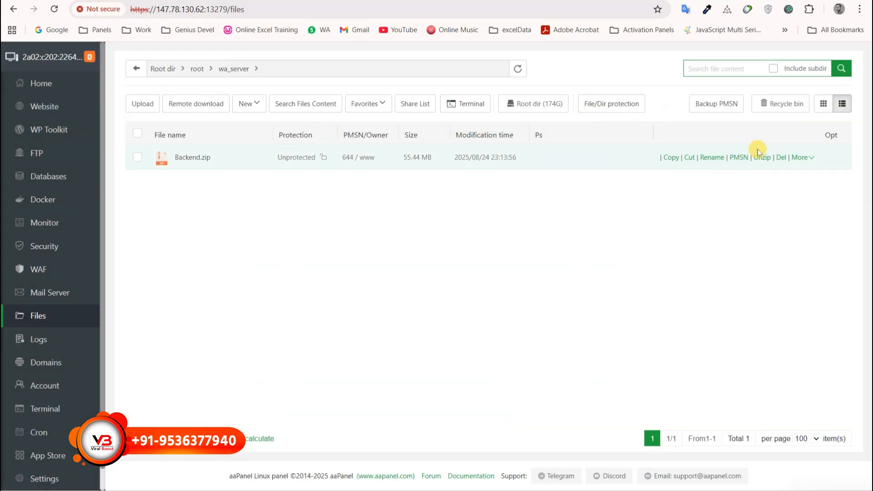
Extract Backend.zip into wa_server and copy the cloudibot.com domain from the Domains notes.
click(767, 158)
click(553, 347)
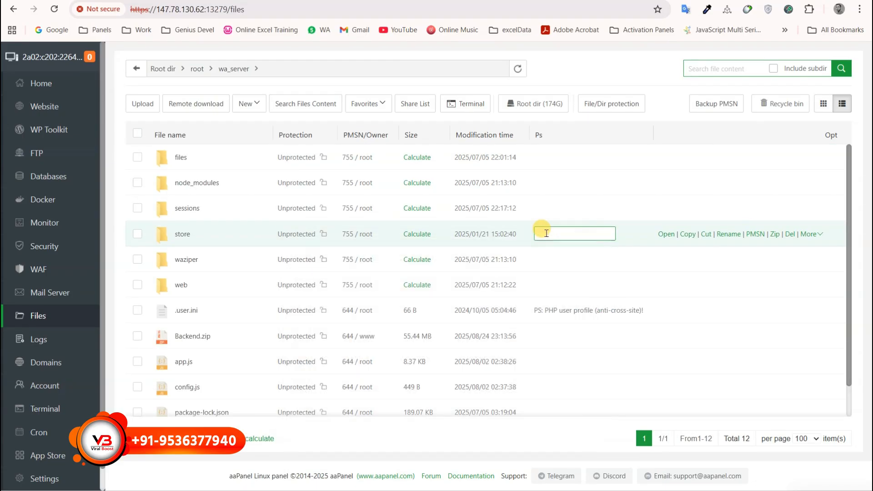
scroll(300, 296, down, 1)
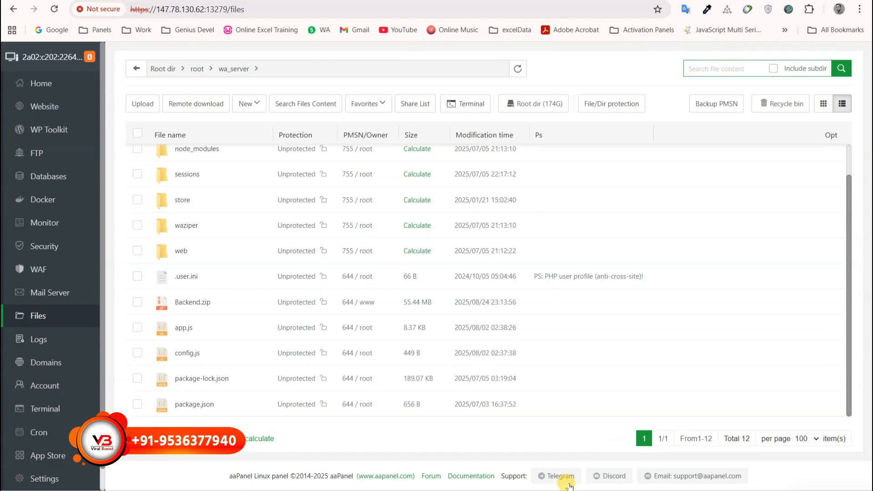
mouse_move(551, 490)
click(535, 455)
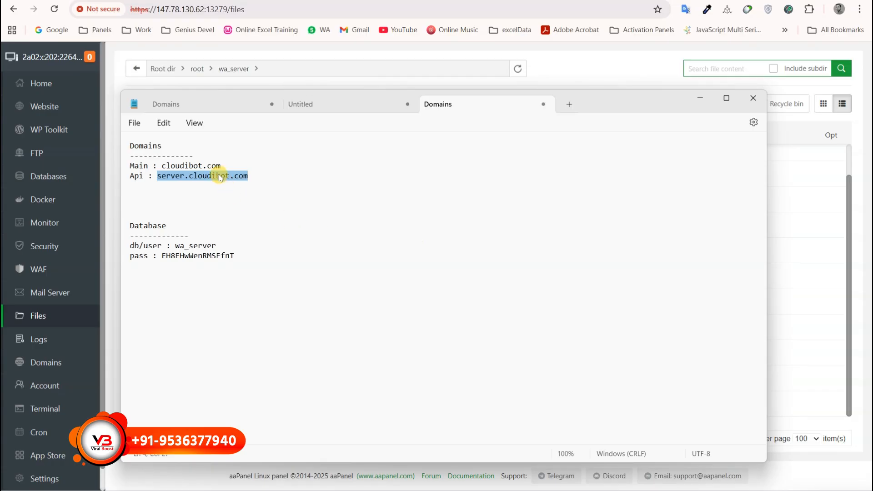
drag(222, 166, 163, 166)
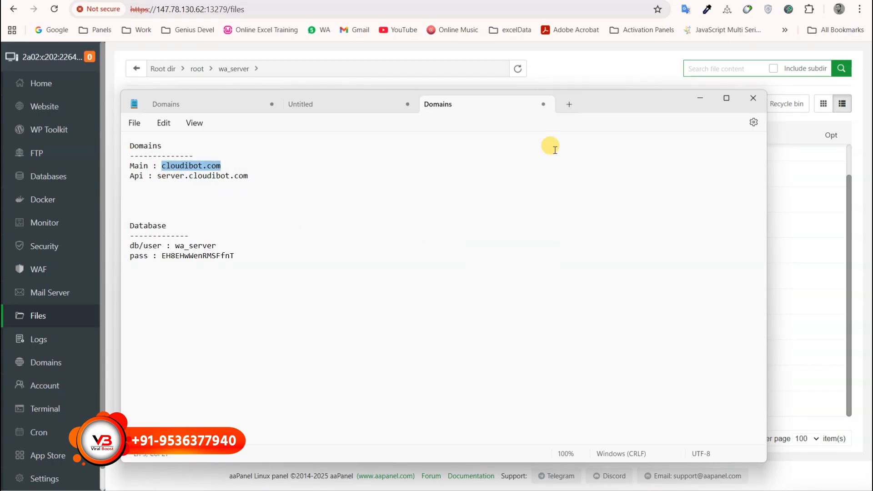
click(700, 98)
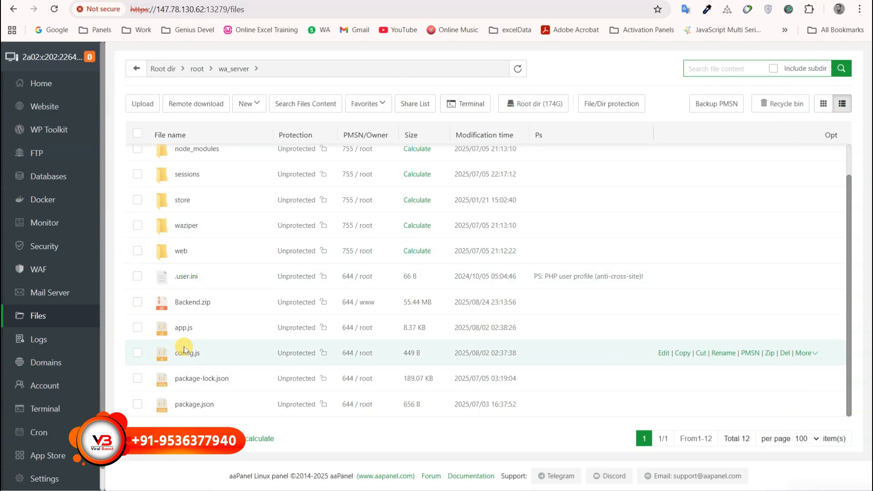
double_click(190, 354)
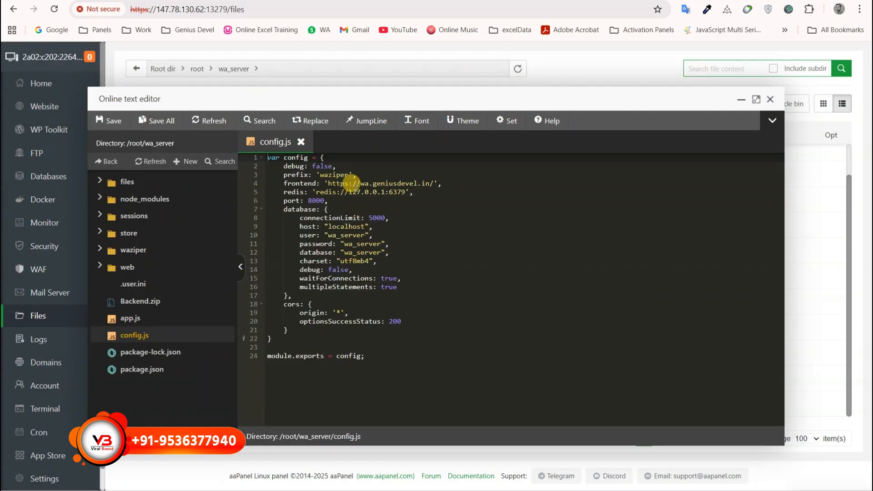
drag(360, 183, 422, 184)
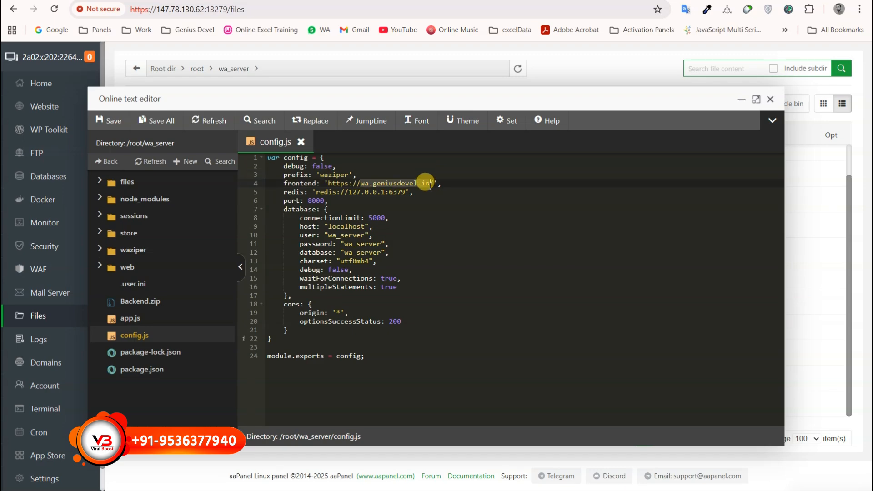
text(cloudibot.com/)
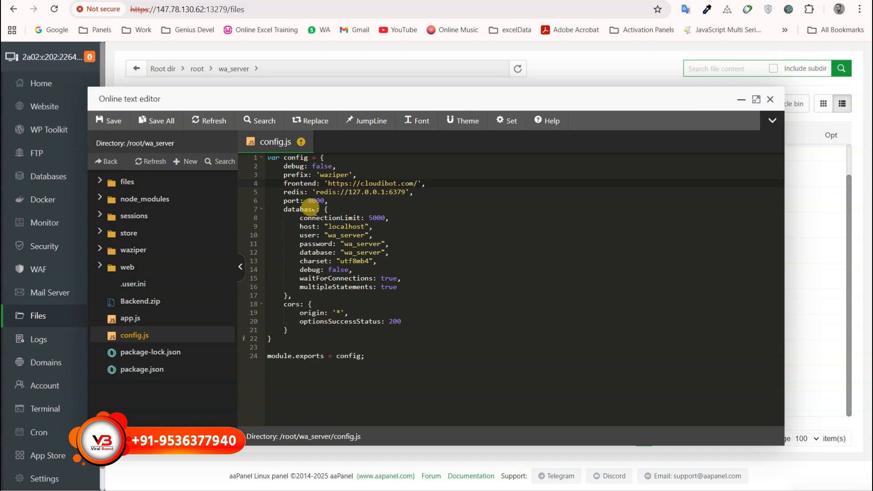
double_click(309, 201)
text(990)
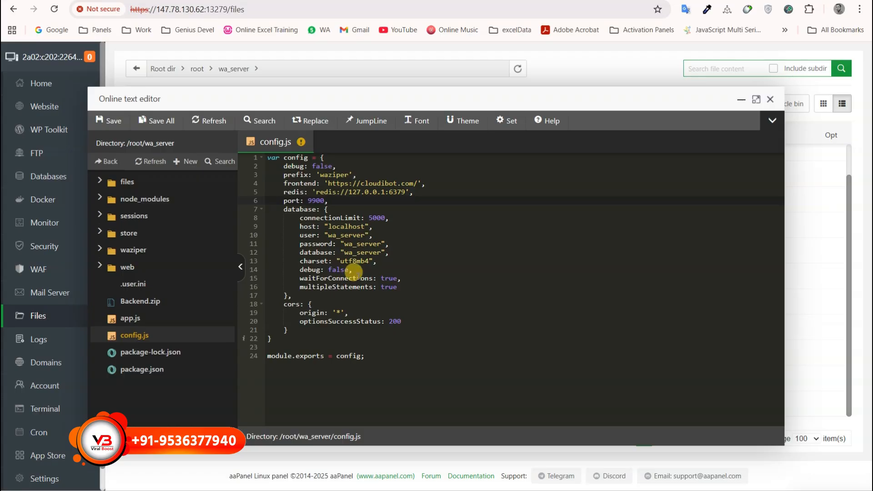
Move to config.js's database password line and select the saved password in the notes.
click(329, 244)
click(360, 245)
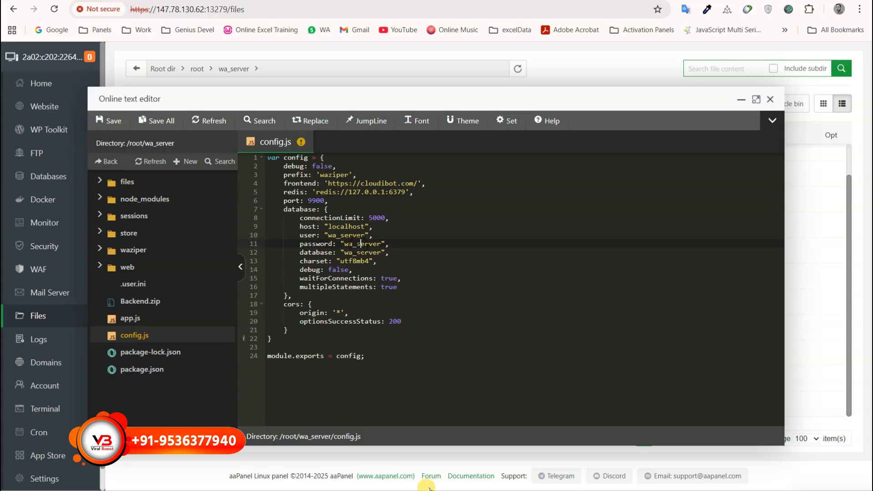
key(alt+Tab)
double_click(227, 255)
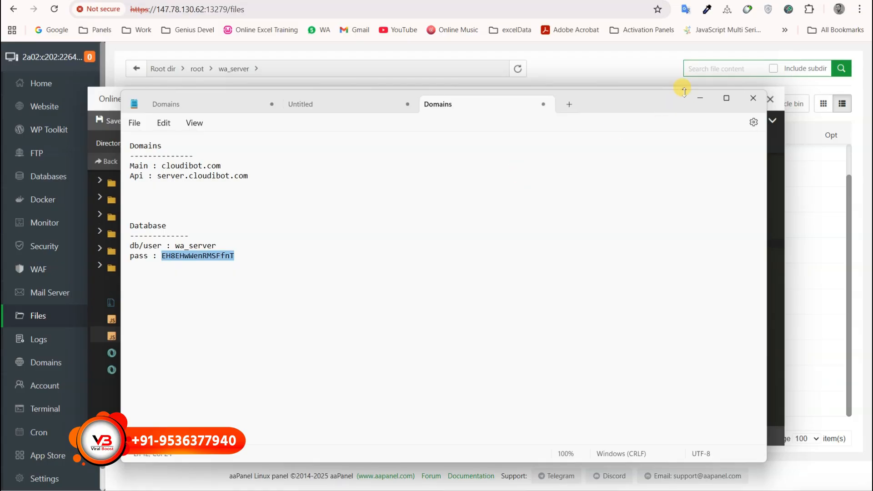
click(698, 98)
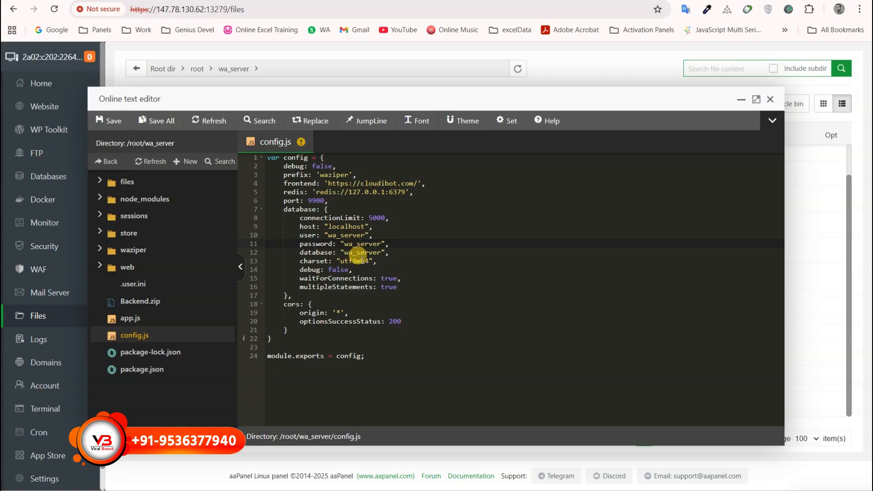
click(273, 1)
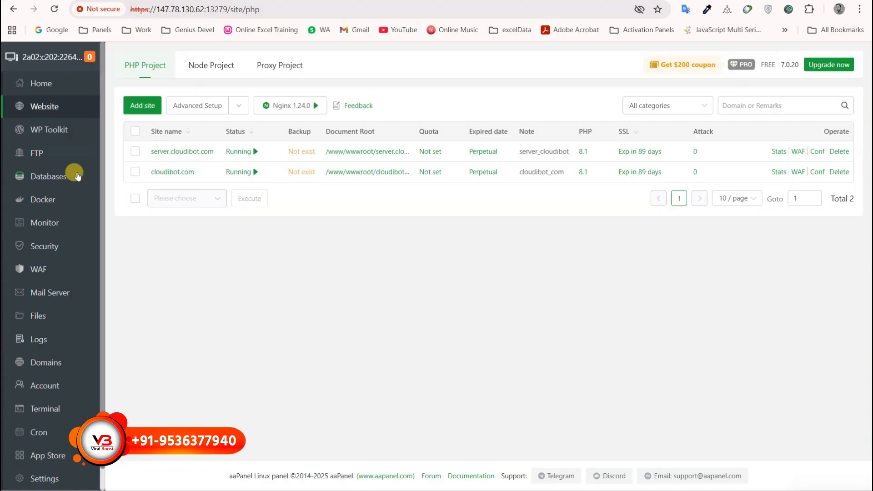
Copy the wa_server database password from the MySQL list and paste it onto the notes' pass line.
click(75, 176)
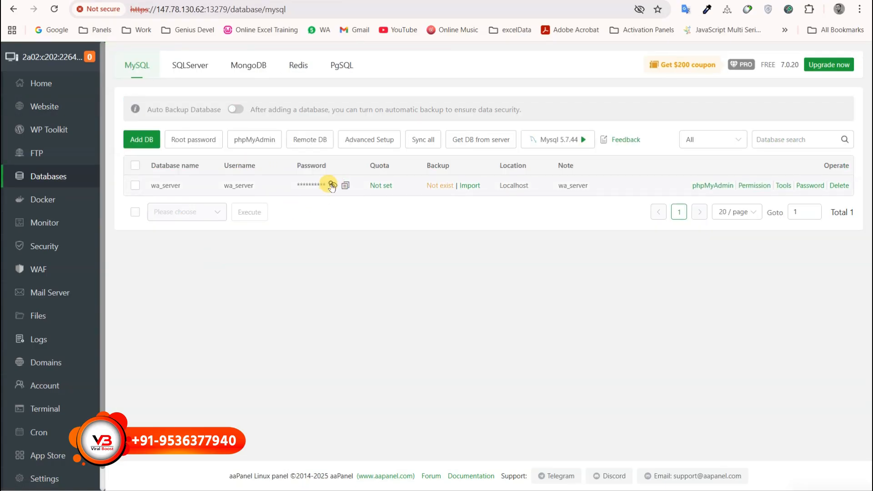
click(332, 186)
click(357, 186)
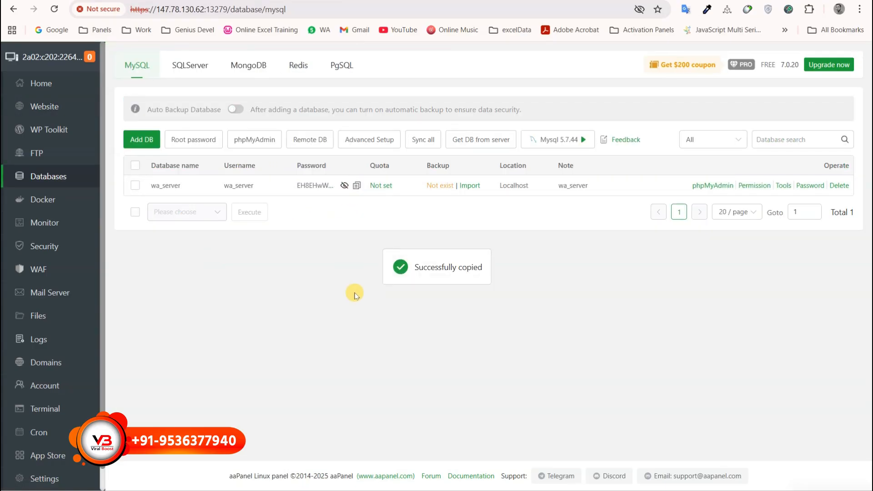
key(alt+Tab)
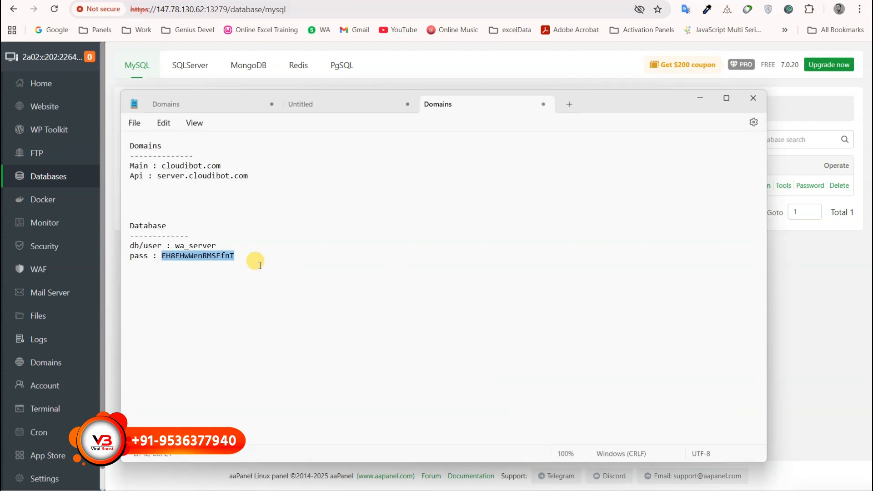
key(ctrl+v)
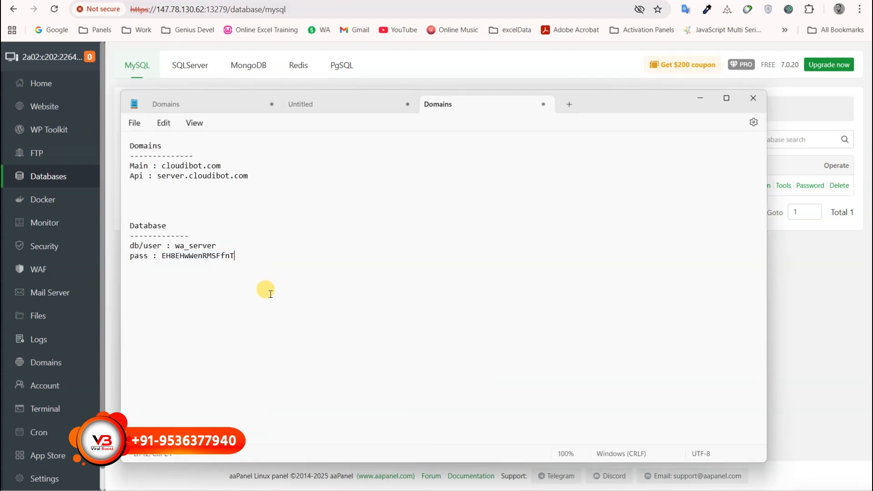
click(703, 97)
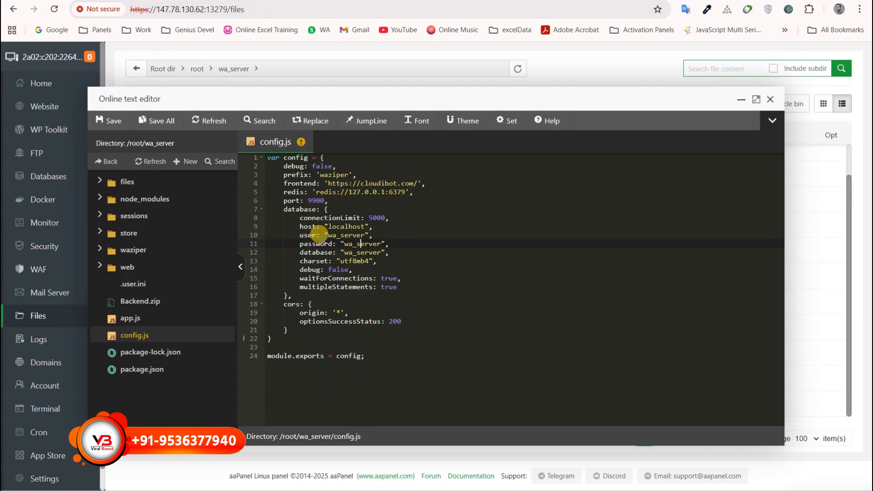
Paste the wa_server database password over the old value on line 11 of config.js, save, and close the editor.
double_click(355, 244)
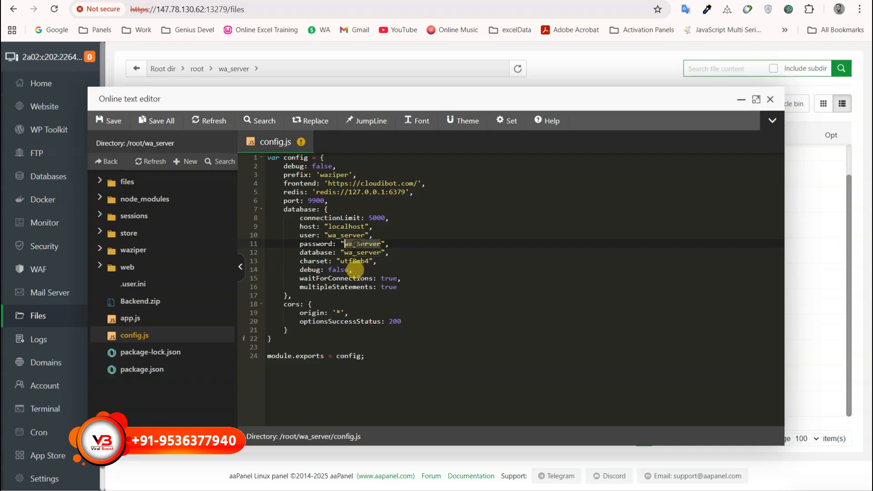
key(ctrl+v)
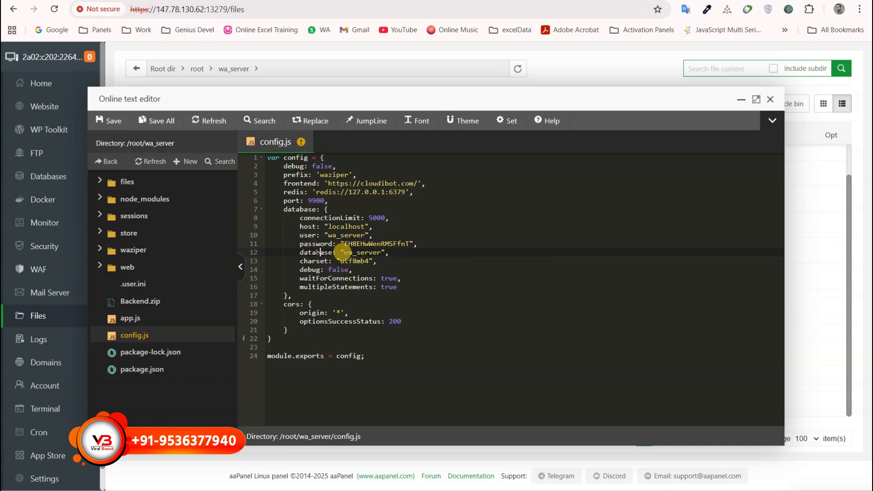
click(355, 252)
click(328, 235)
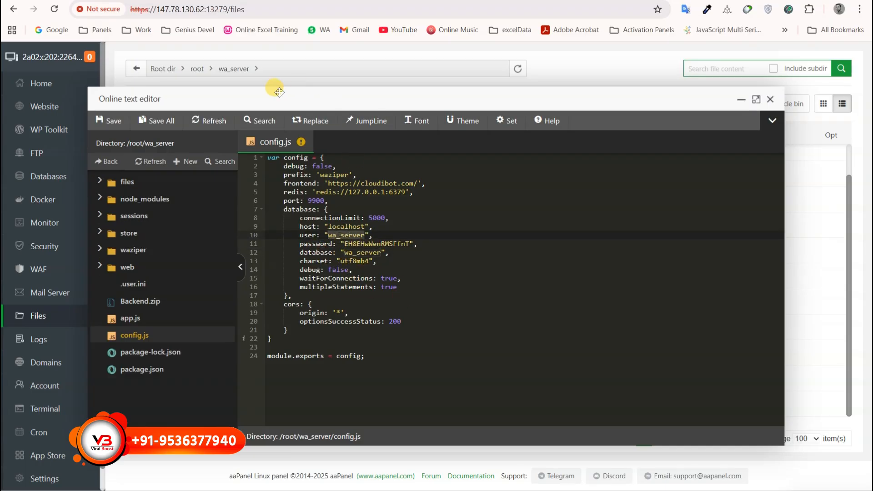
click(128, 127)
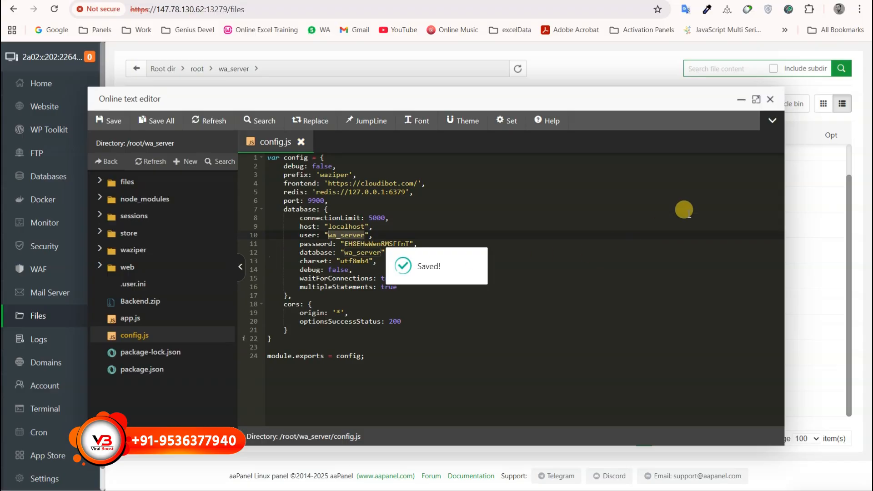
click(770, 99)
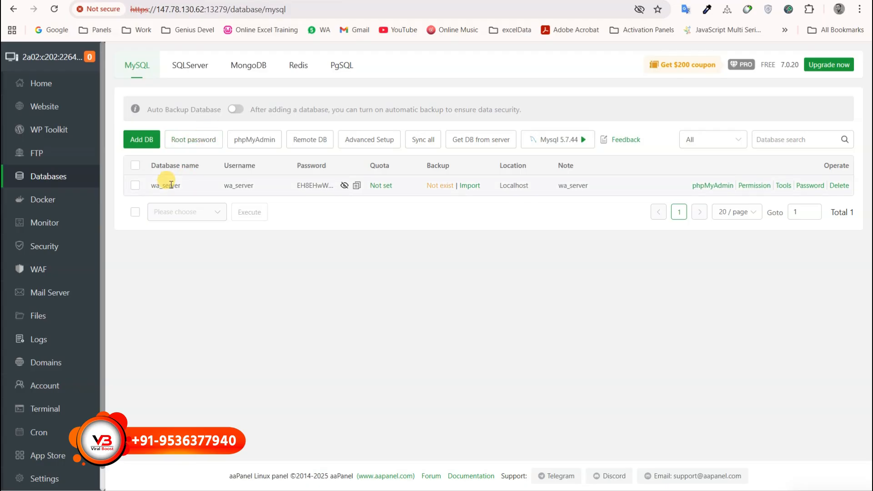
Reload server.cloudibot.com, which still shows the default page, then go to aaPanel's website list.
click(102, 0)
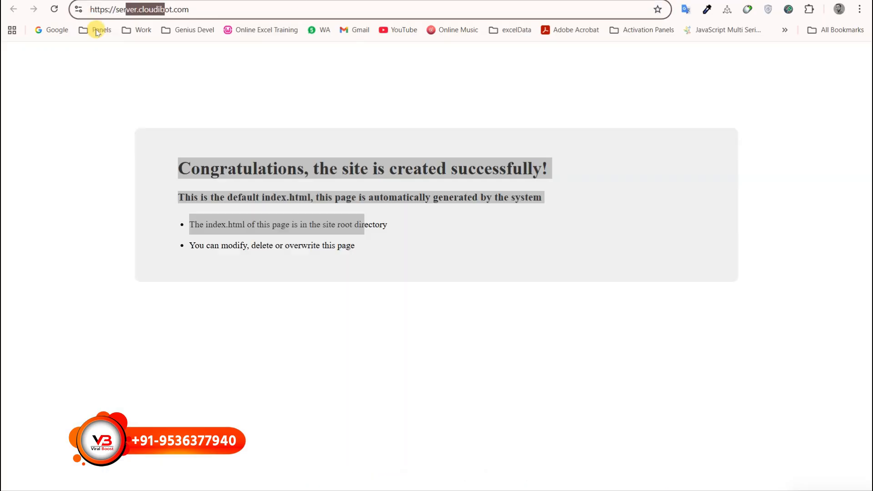
click(55, 9)
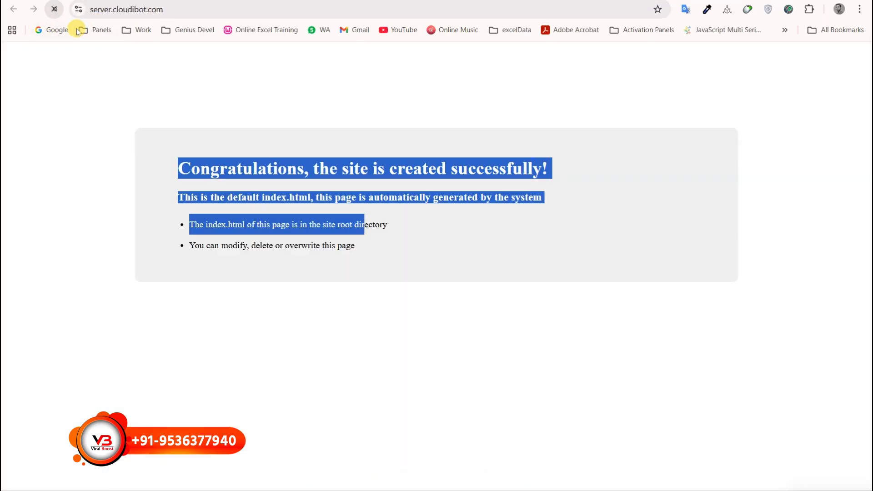
click(237, 0)
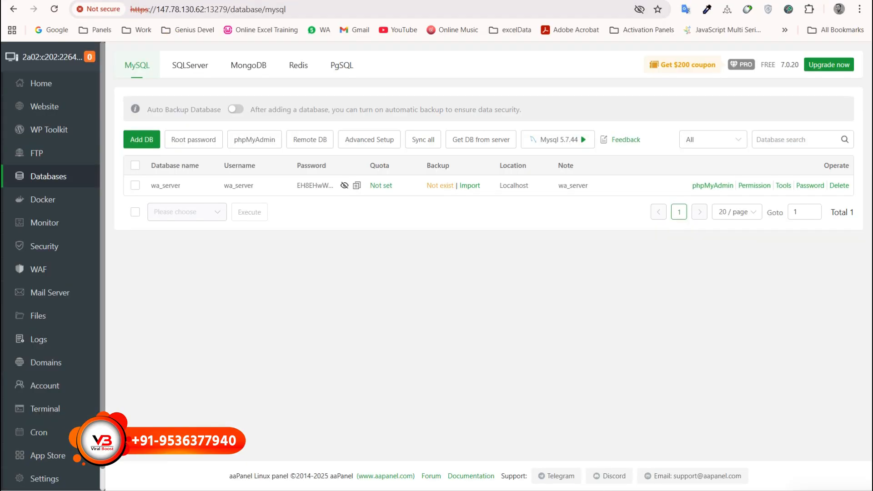
click(47, 106)
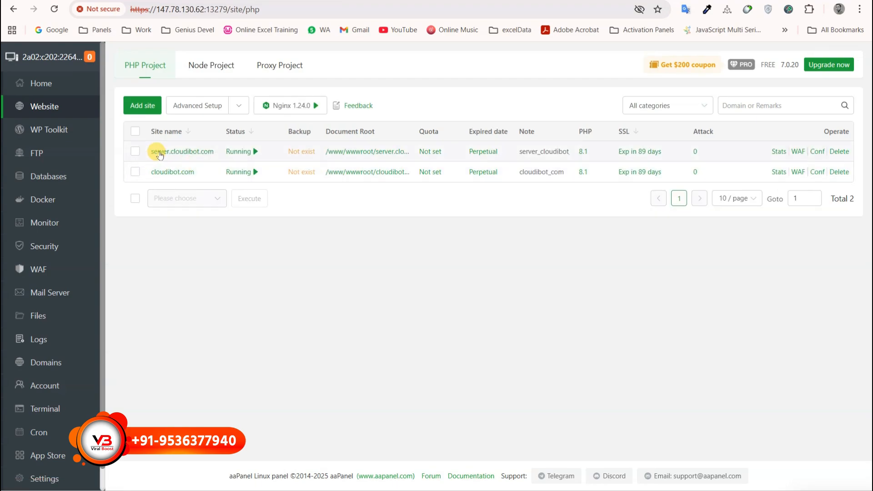
click(177, 150)
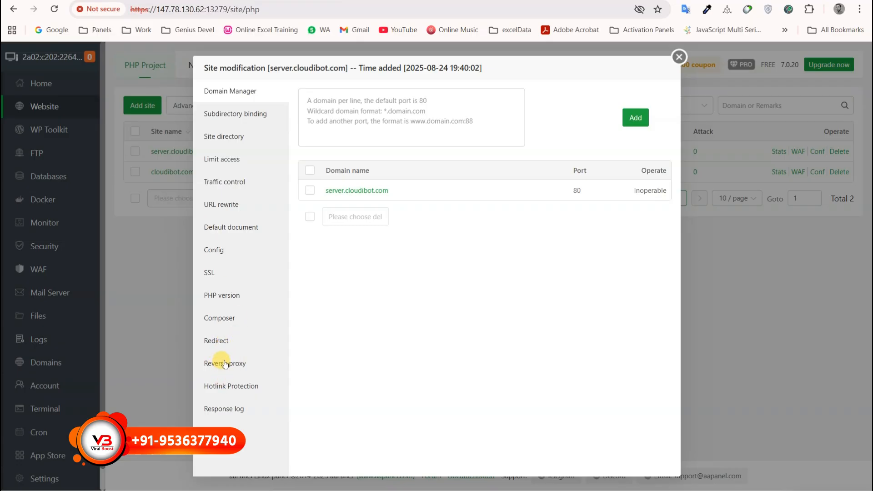
click(224, 362)
click(332, 97)
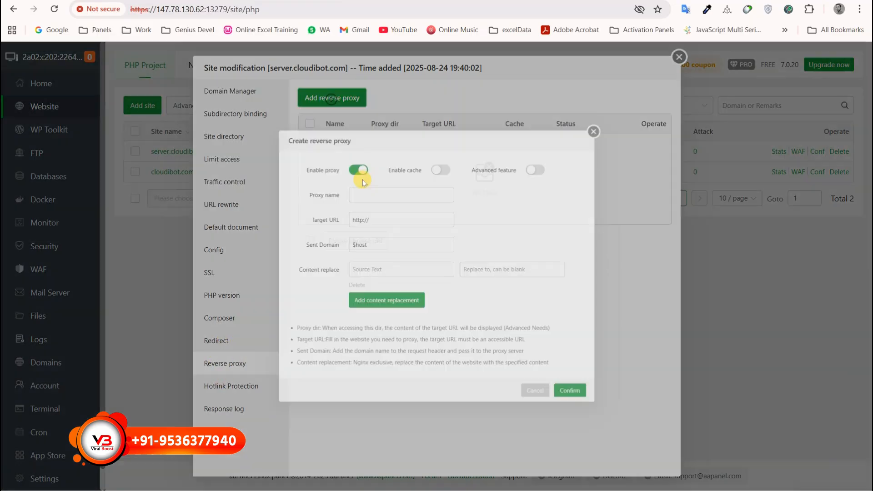
click(366, 177)
text(wa)
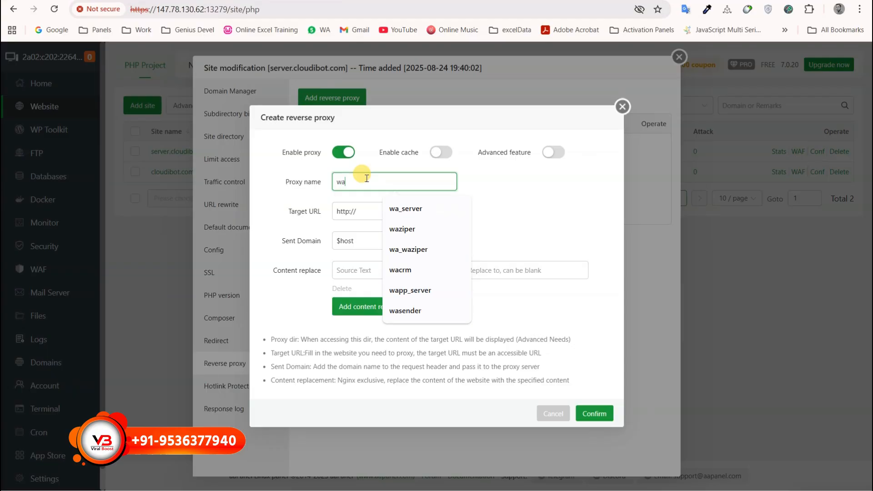
click(385, 209)
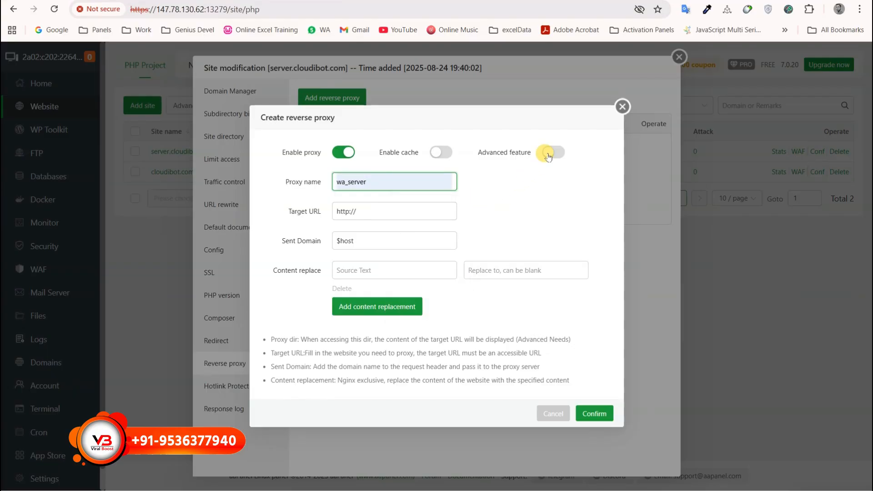
click(553, 152)
click(364, 227)
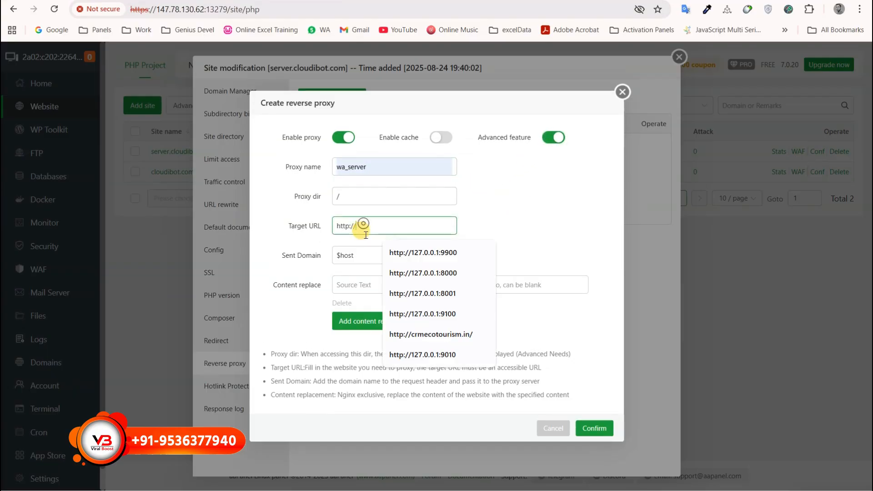
click(424, 255)
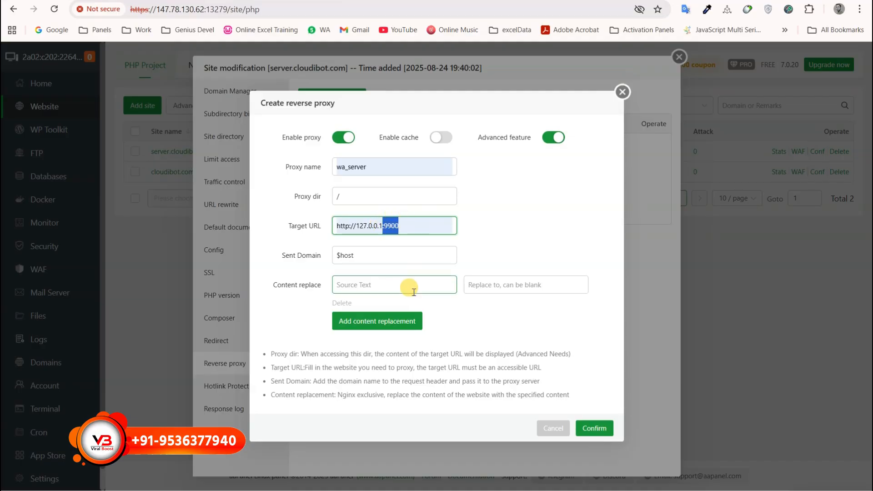
click(590, 426)
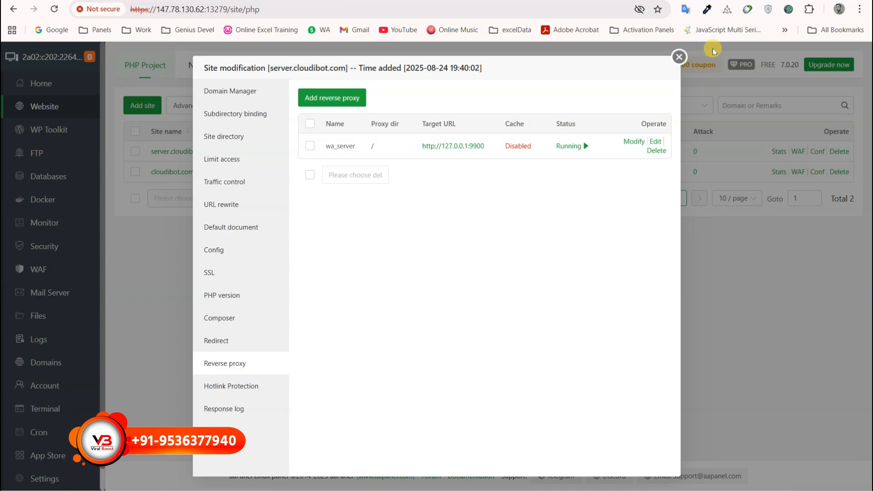
Close the site settings, reload server.cloudibot.com to see 502 Bad Gateway, and return to aaPanel.
click(679, 56)
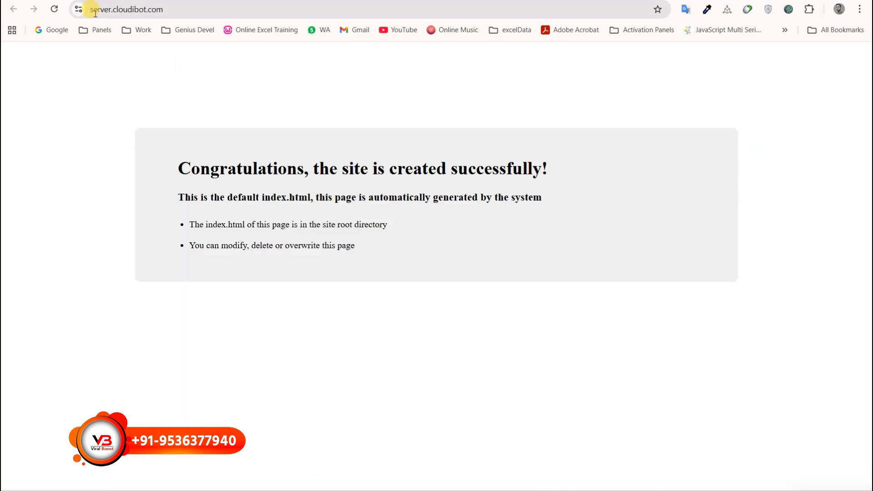
click(53, 9)
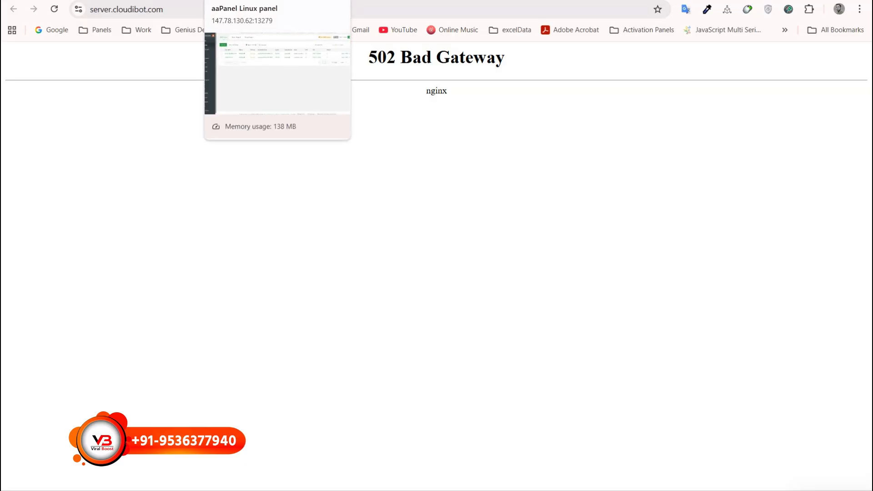
click(266, 1)
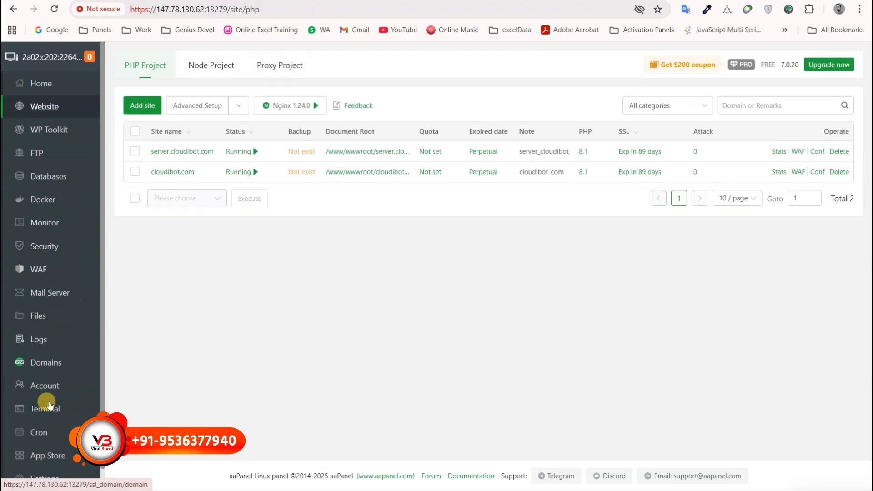
In the server terminal, run 'cd wa_server' then 'pm2 start app.js' to bring app.js online.
click(44, 408)
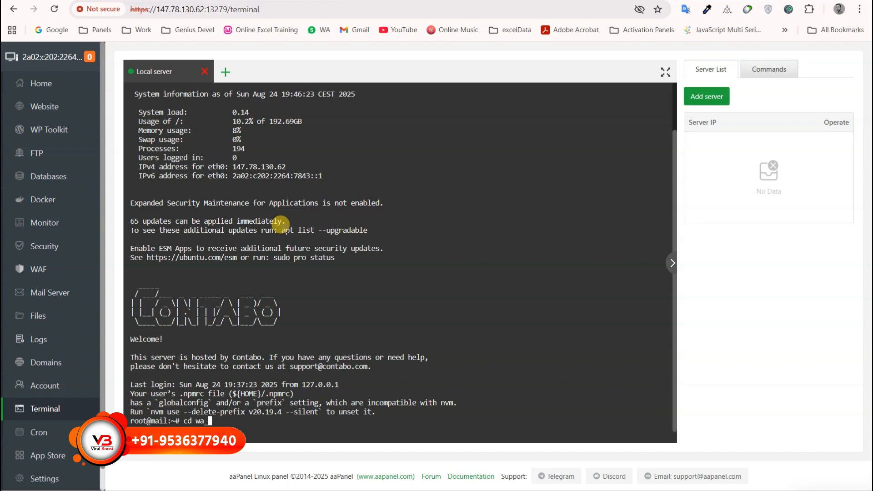
text(erv)
key(Return)
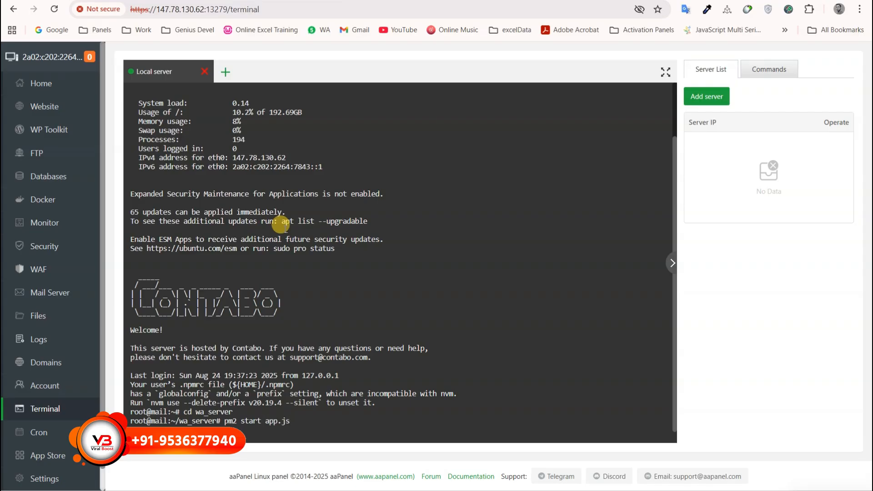
key(Return)
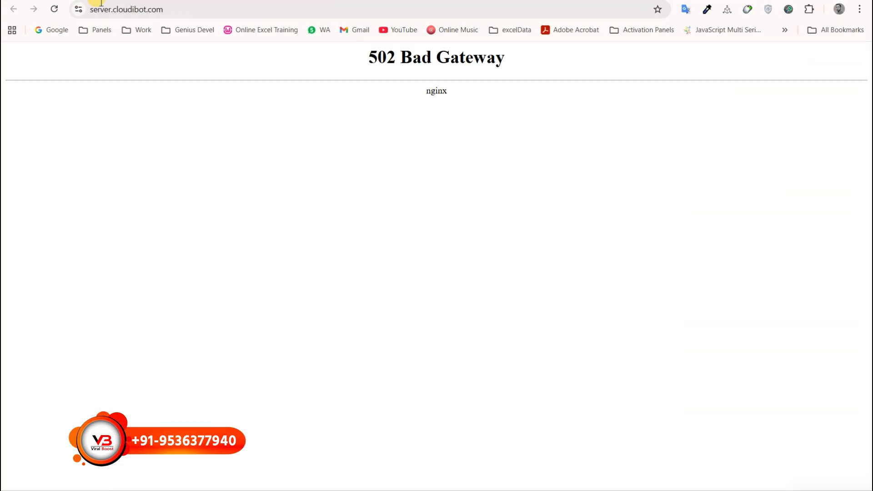
Reload server.cloudibot.com to confirm its success JSON welcome message, then copy its URL.
click(54, 9)
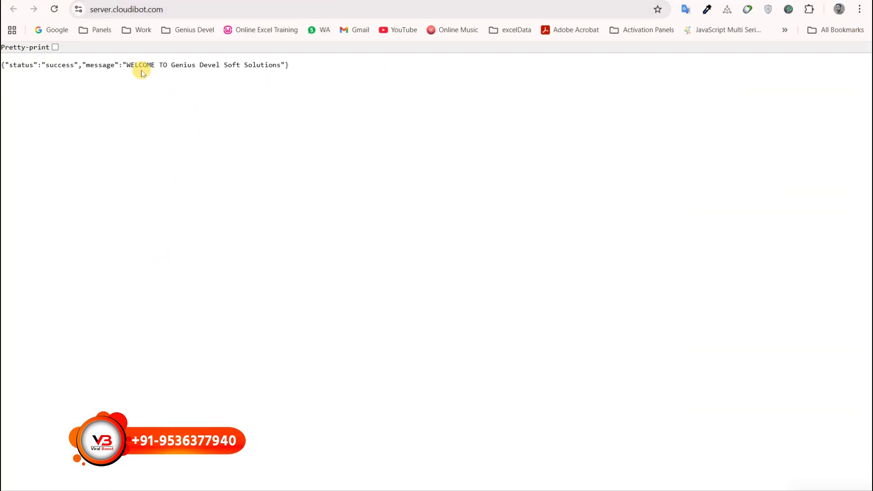
drag(139, 65, 273, 64)
click(184, 6)
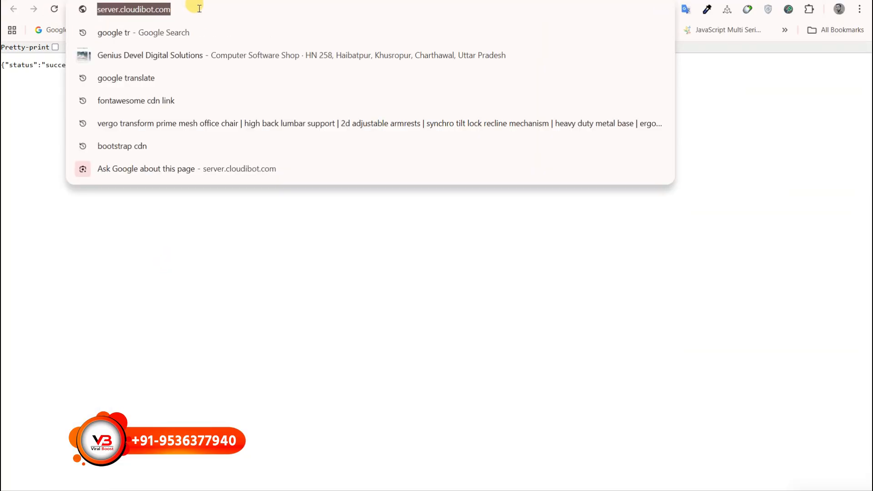
right_click(122, 9)
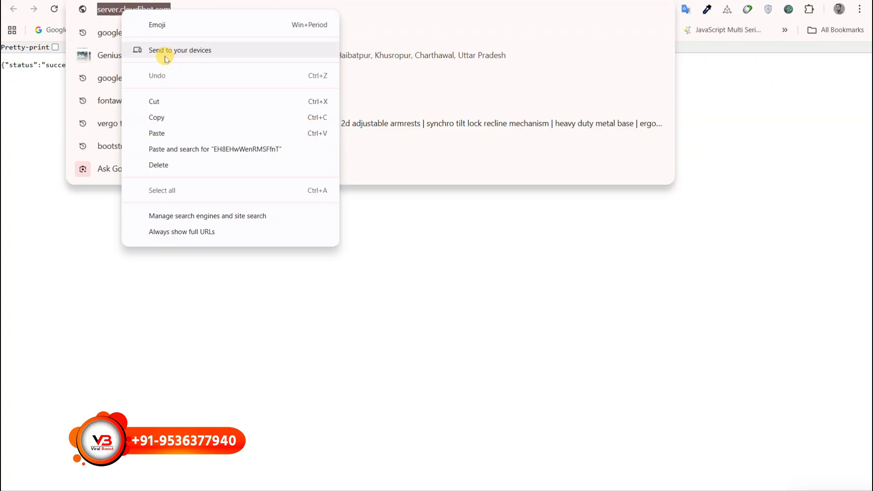
click(163, 117)
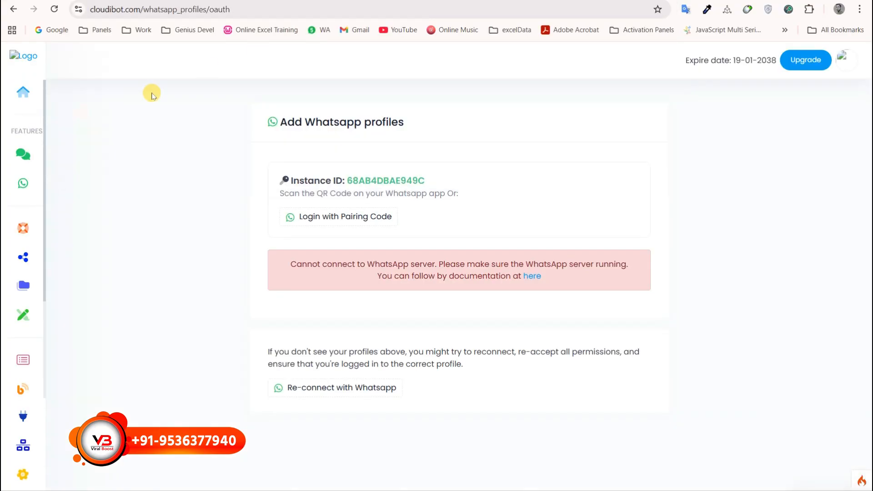
mouse_move(5, 298)
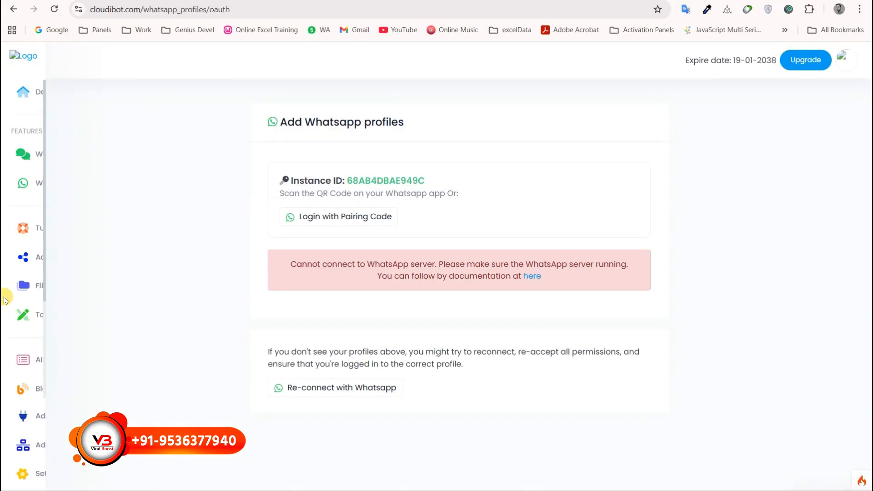
click(43, 476)
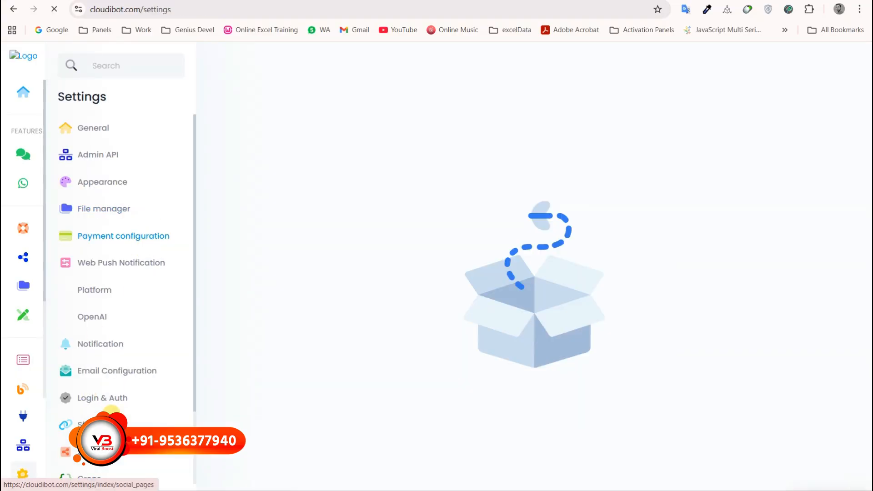
scroll(111, 409, down, 2)
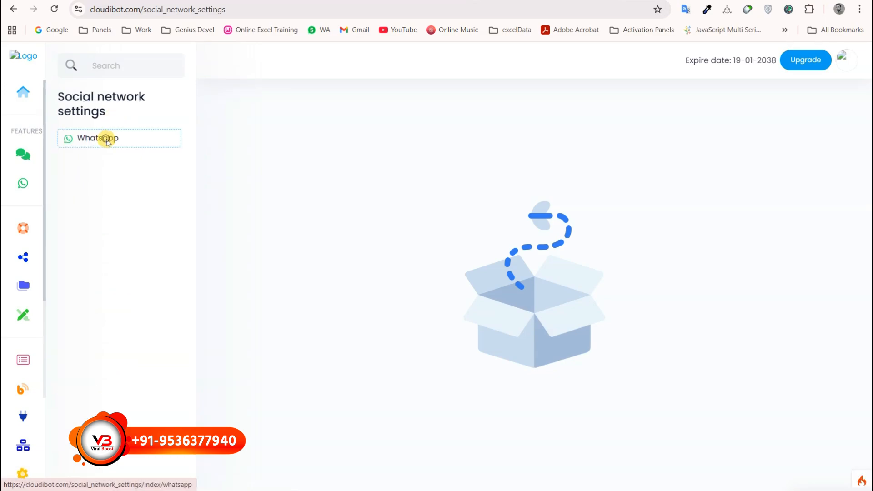
click(107, 137)
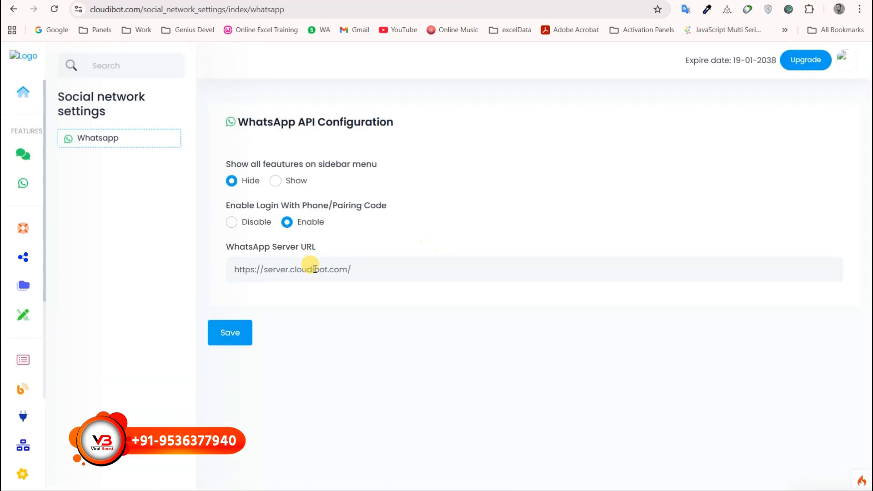
drag(370, 263, 243, 322)
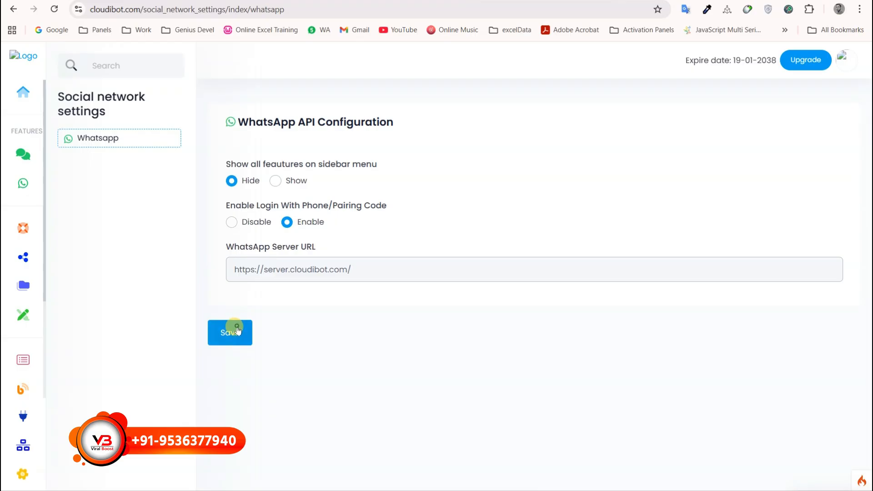
click(237, 329)
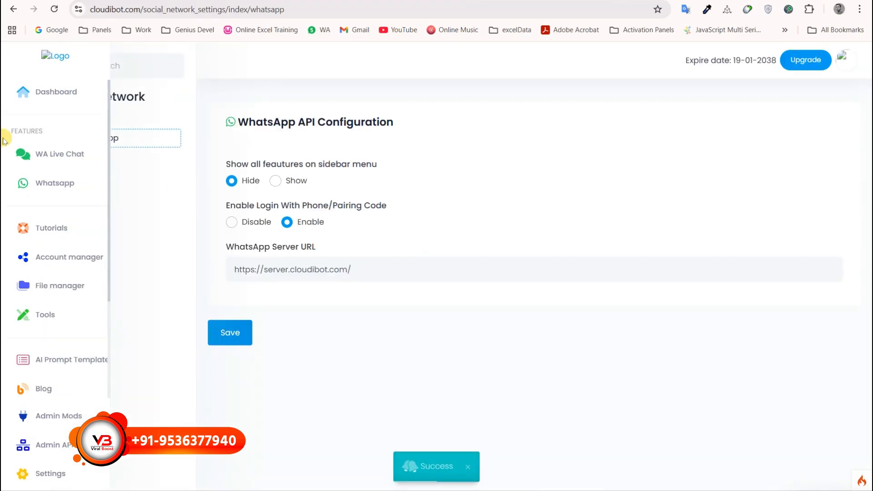
click(39, 183)
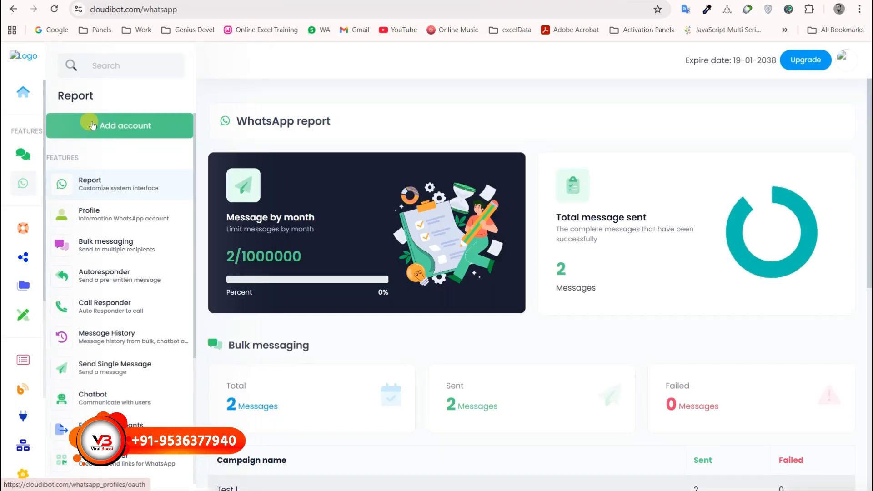
Go to Add account and check the linked WhatsApp profile's number in the Account manager.
click(92, 126)
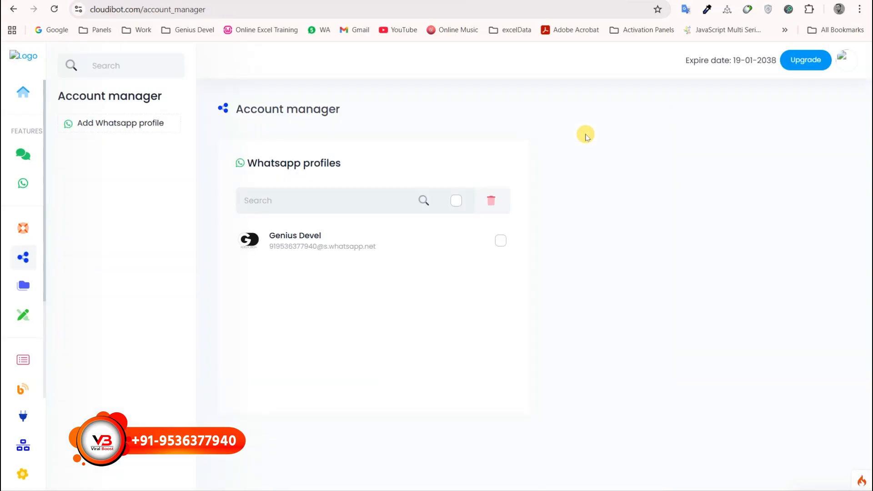
drag(269, 247, 312, 246)
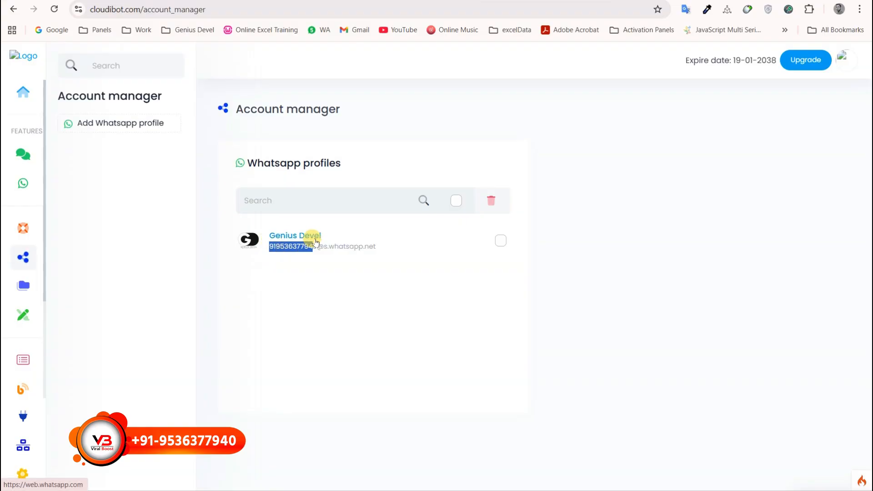
click(305, 326)
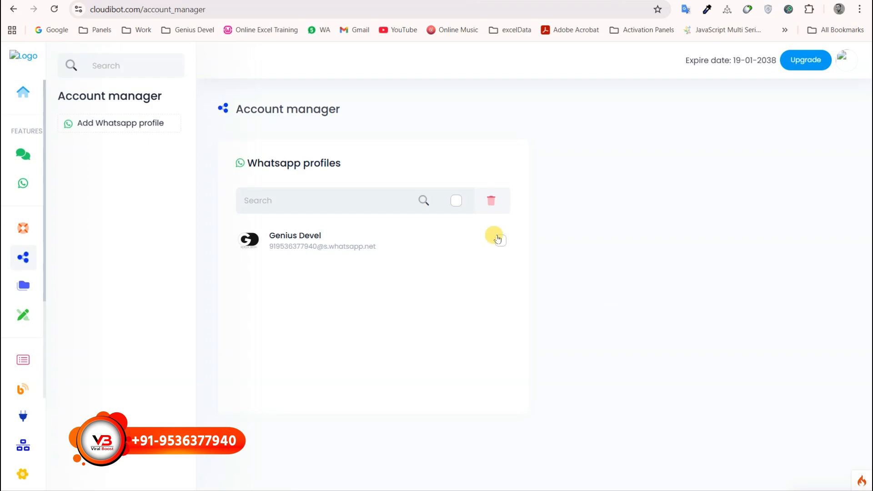
Select all profiles and delete the linked WhatsApp profile, confirming with OK.
click(456, 201)
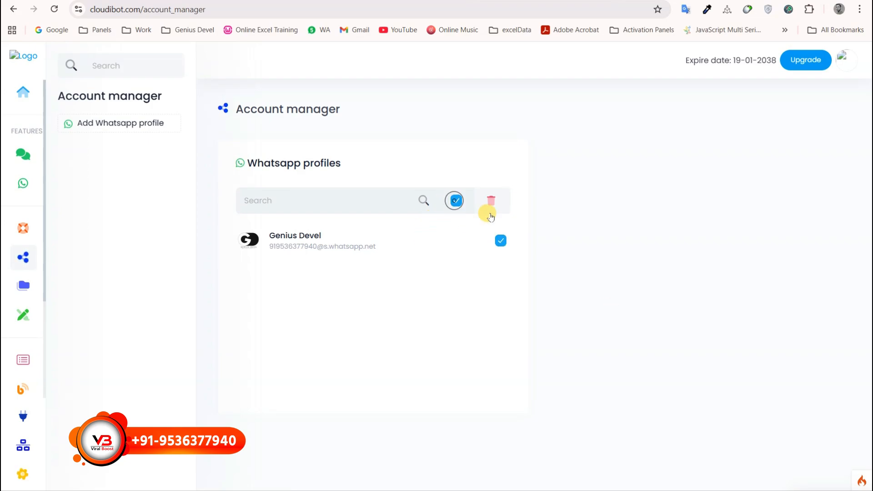
click(491, 201)
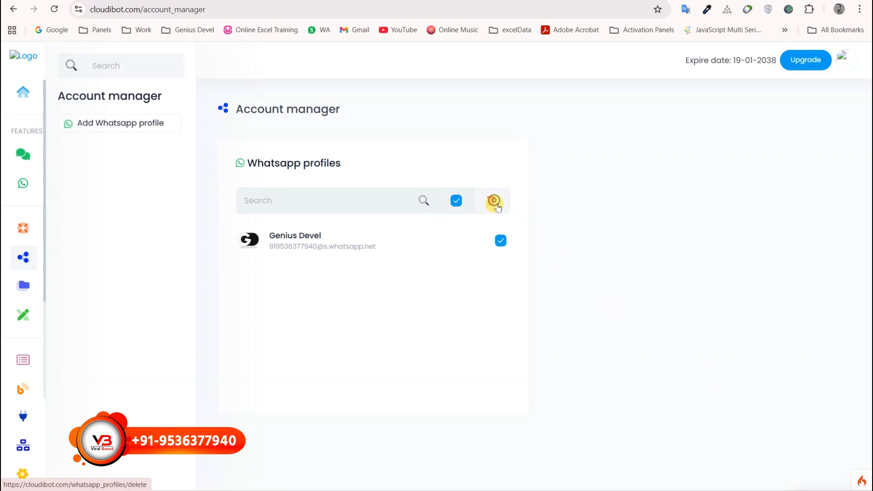
click(492, 78)
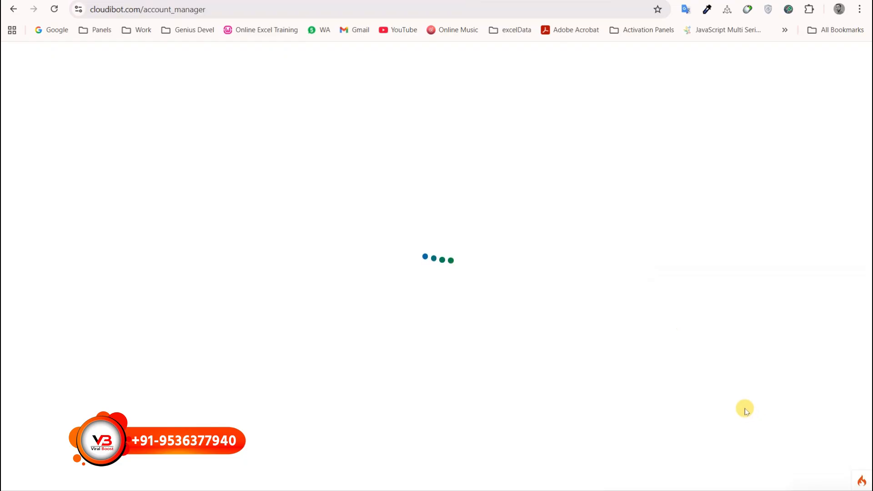